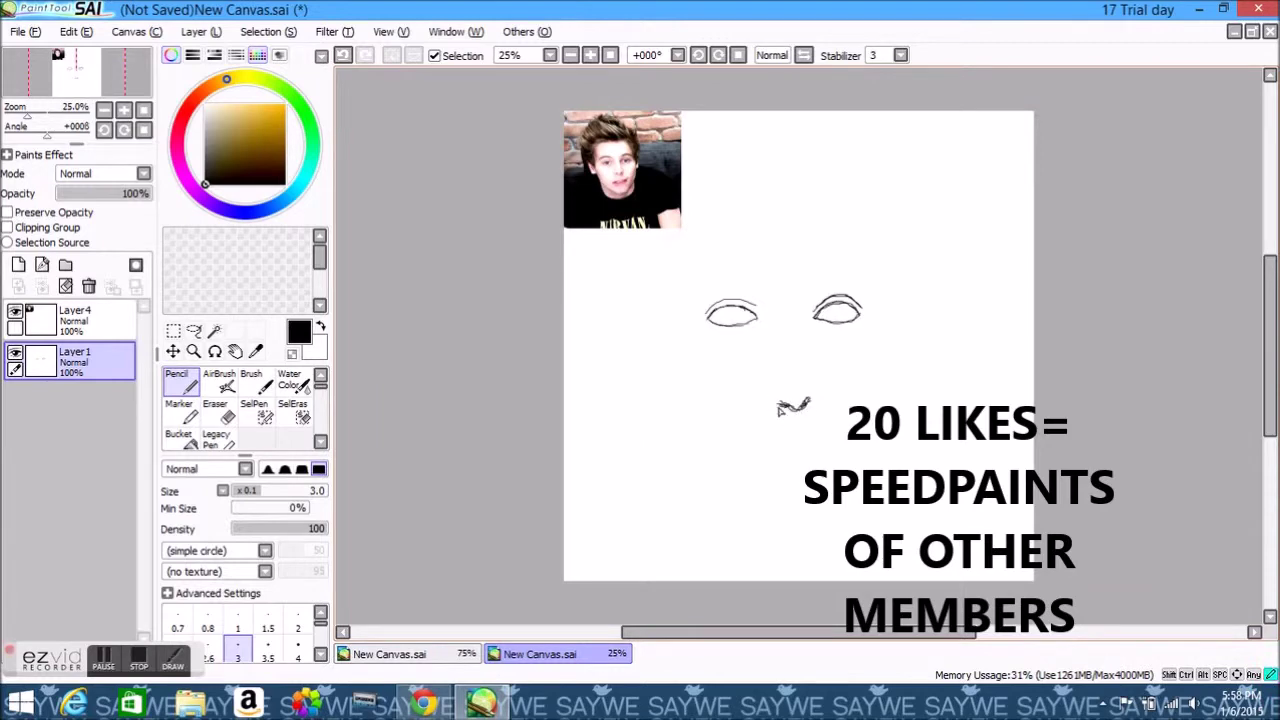
Sketch the base of the nose below the eyes on Layer1 with the Pencil
drag(779, 410, 772, 398)
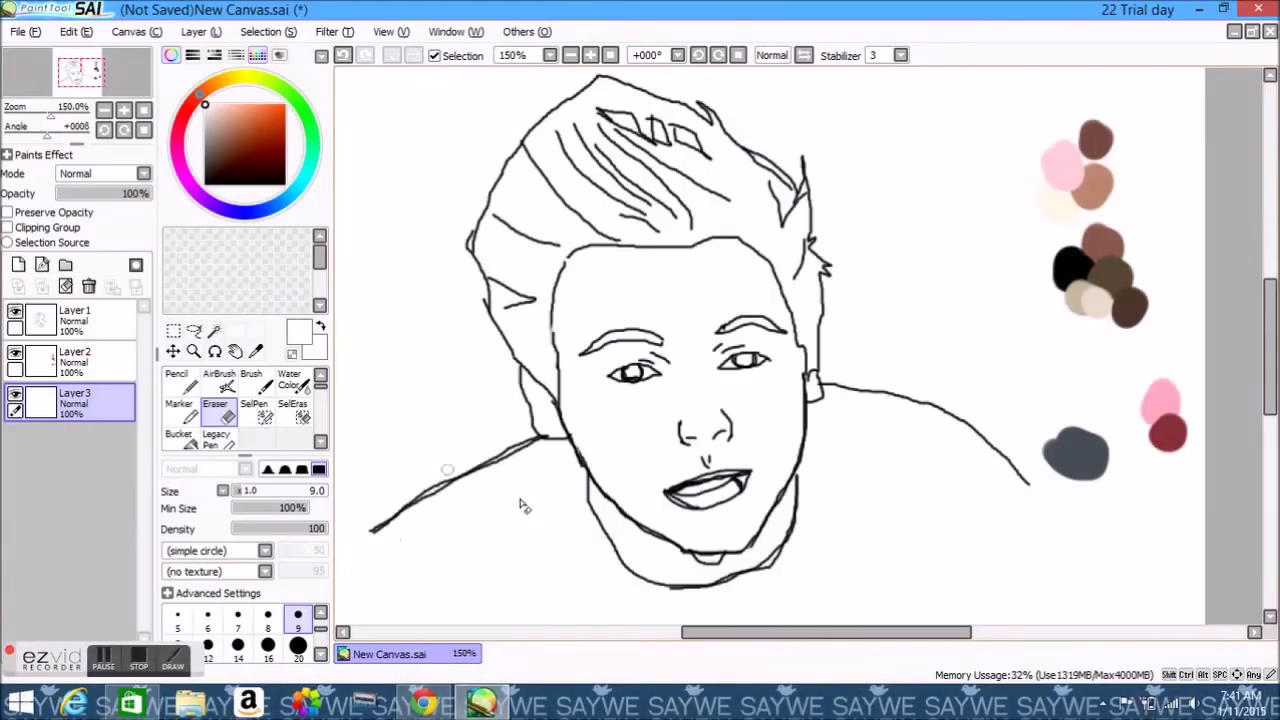
Airbrush the face and neck in the light pink swatch colour at size 30 and shade the face's edge in the tan swatch colour
alt+click(1068, 172)
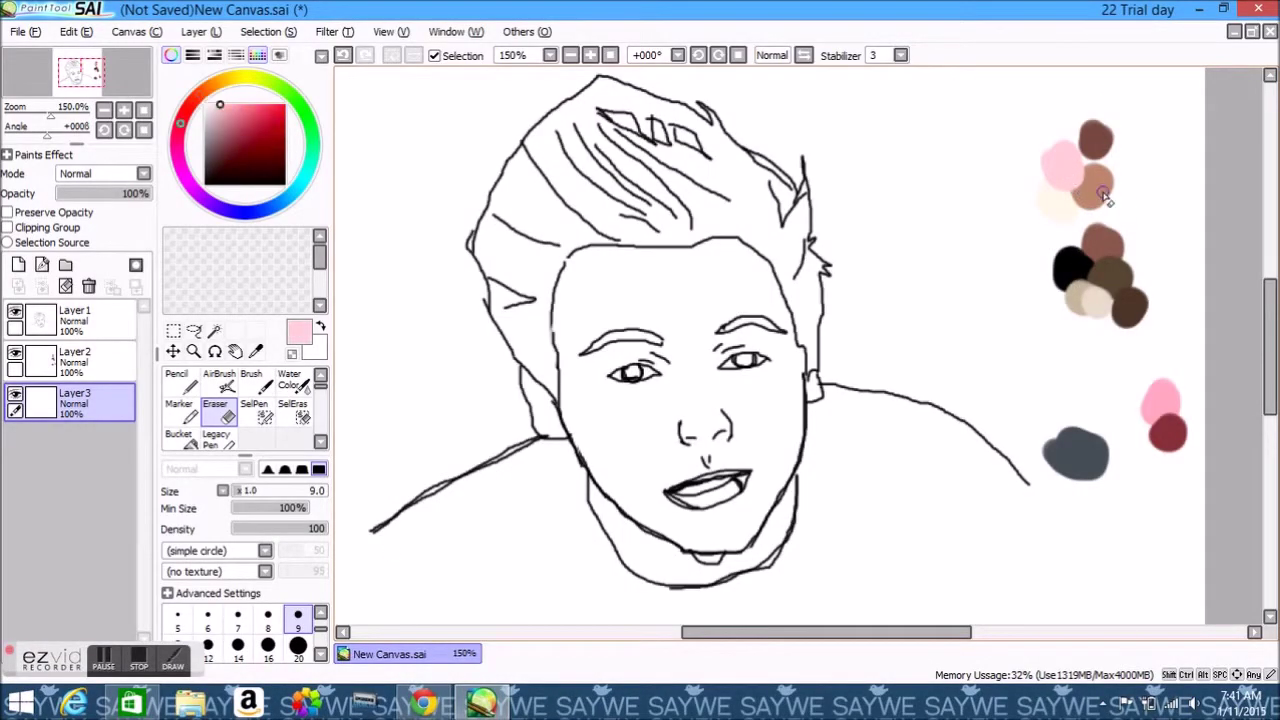
click(226, 386)
mouse_move(643, 303)
mouse_down()
mouse_move(686, 294)
mouse_move(660, 320)
mouse_move(558, 303)
mouse_move(740, 300)
mouse_move(646, 251)
mouse_move(600, 540)
mouse_move(760, 580)
mouse_up()
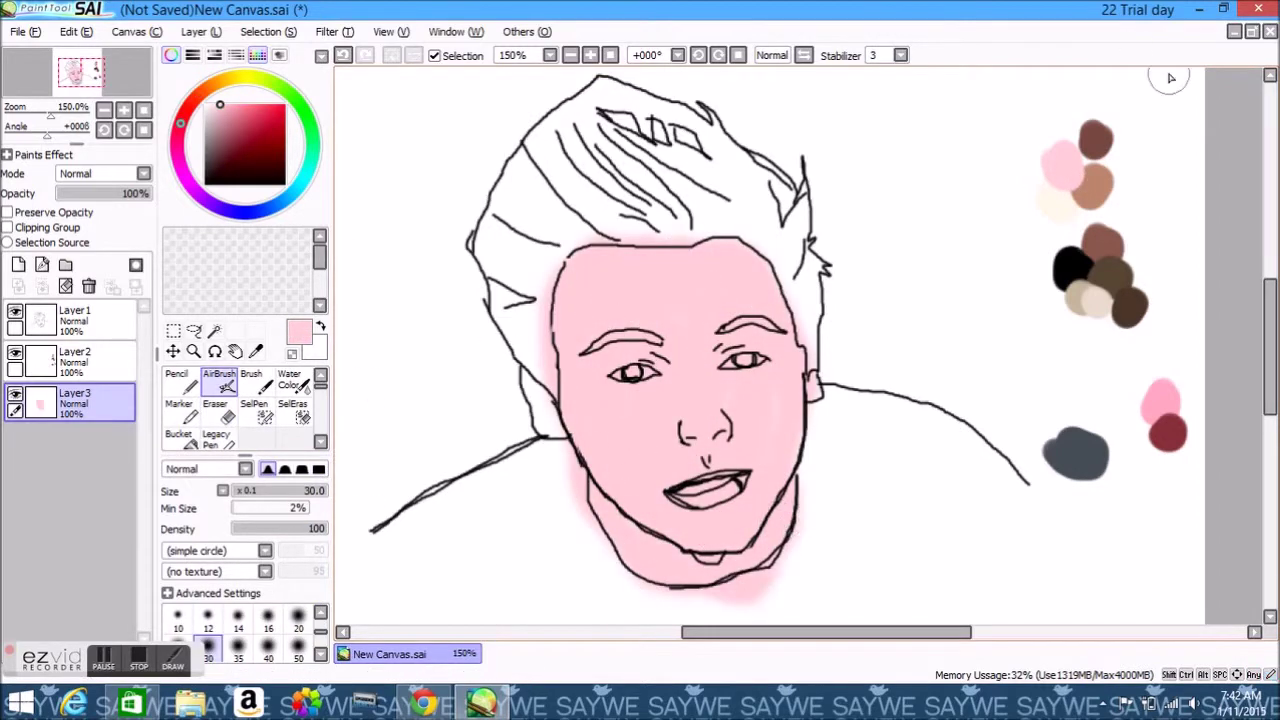
alt+click(1095, 177)
mouse_move(560, 262)
mouse_down()
mouse_move(745, 242)
mouse_move(582, 277)
mouse_move(552, 355)
mouse_move(669, 543)
mouse_move(812, 428)
mouse_move(730, 548)
mouse_up()
Airbrush light pink over the inner edge of the tan face shading and touch up the tan along the hairline
alt+click(730, 548)
scroll(586, 286, down, 2)
scroll(586, 286, up, 2)
click(289, 380)
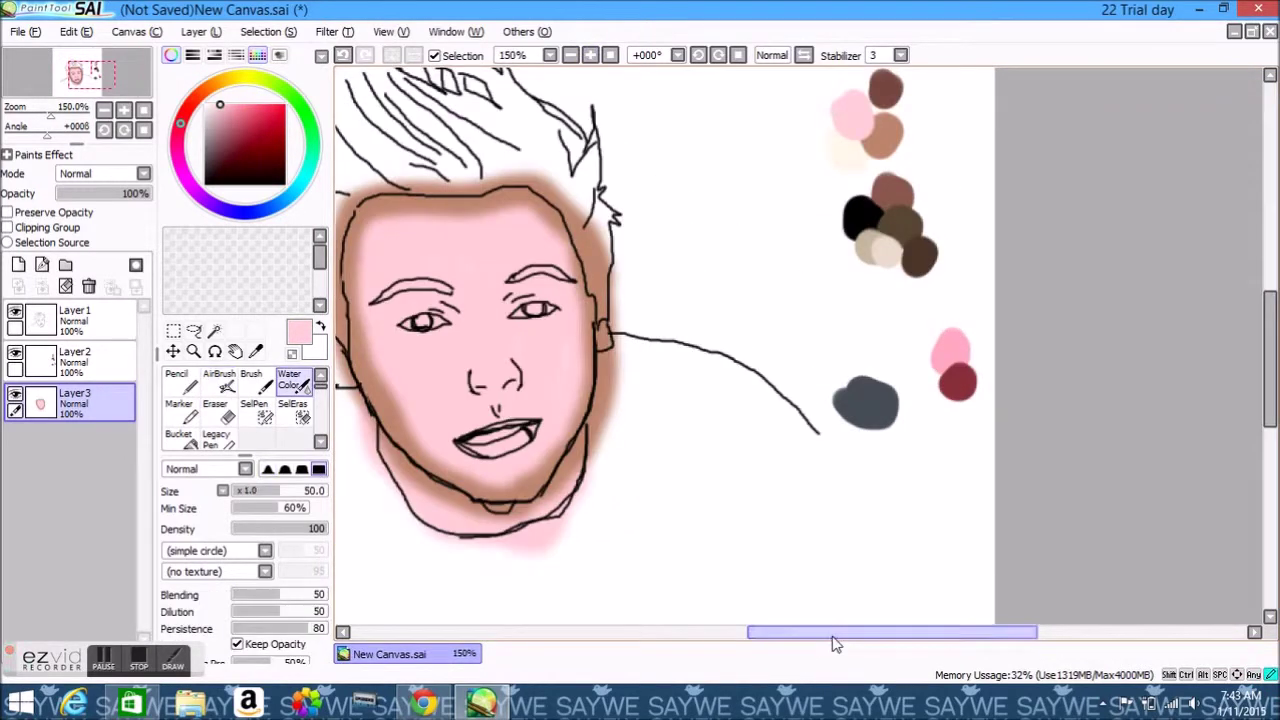
click(219, 380)
scroll(574, 251, up, 2)
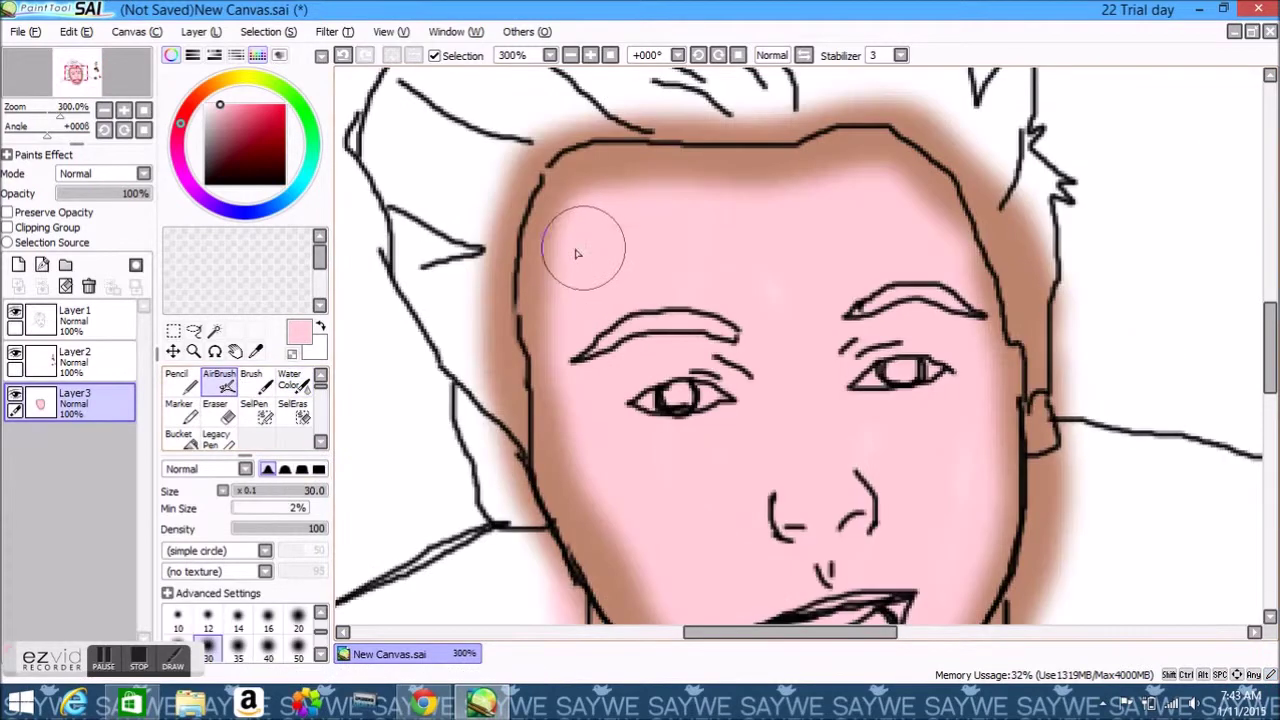
mouse_move(574, 251)
mouse_down()
mouse_move(705, 430)
mouse_move(663, 209)
mouse_move(766, 200)
mouse_up()
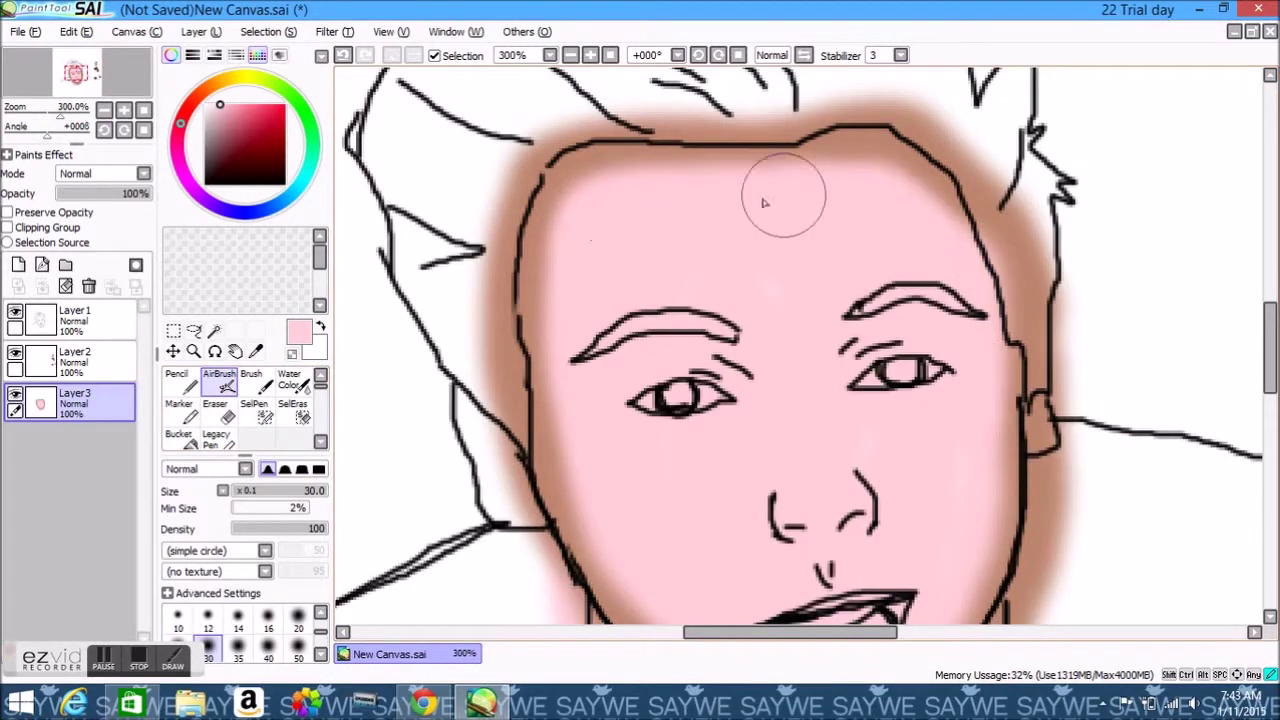
alt+click(986, 186)
drag(986, 186, 888, 112)
scroll(888, 112, down, 3)
alt+click(871, 232)
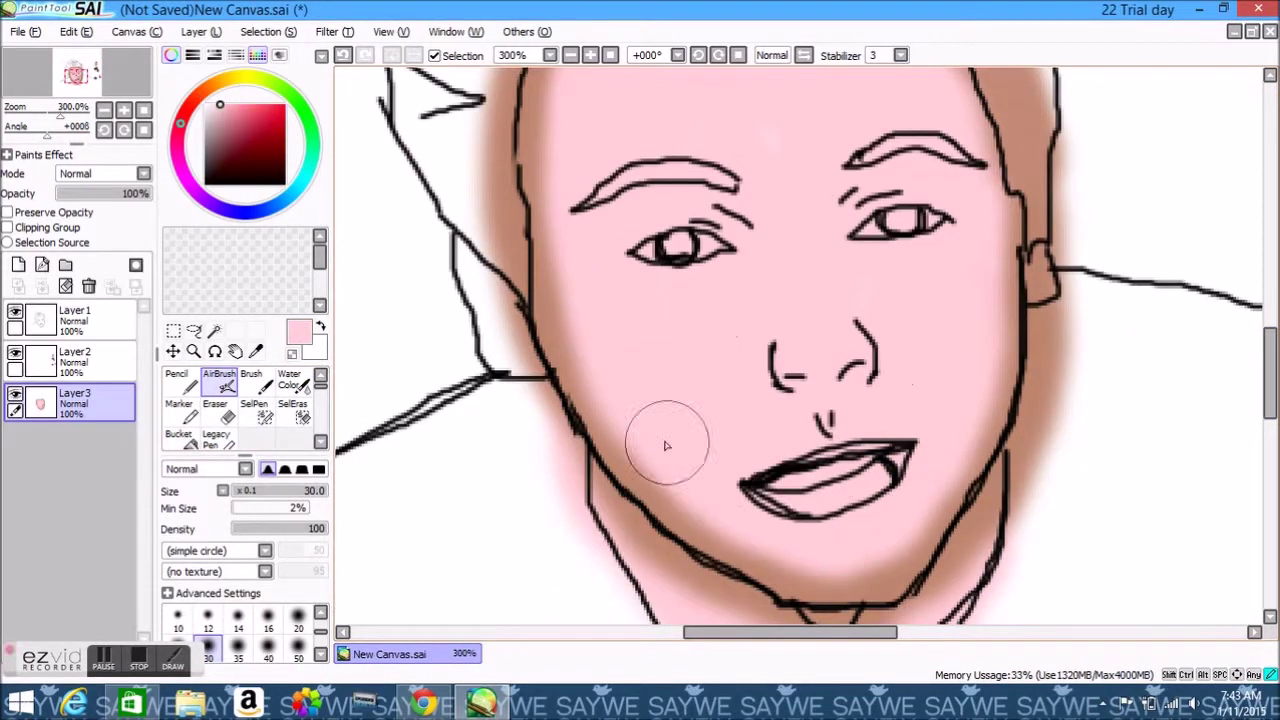
Airbrush the reddish-brown swatch colour around the outer edge of the face on both sides
click(571, 55)
click(571, 55)
alt+click(1208, 165)
mouse_move(650, 190)
mouse_down()
mouse_move(798, 162)
mouse_move(658, 205)
mouse_move(658, 325)
mouse_move(700, 420)
mouse_up()
drag(899, 218, 888, 420)
Rework the tan band inside the dark edge and the pink centre of the face with colours sampled from the painting
alt+click(749, 200)
mouse_move(723, 189)
mouse_down()
mouse_move(850, 200)
mouse_move(881, 335)
mouse_move(875, 445)
mouse_up()
alt+click(710, 365)
drag(710, 380, 705, 247)
drag(865, 200, 835, 450)
Airbrush white highlights on both cheeks and across the forehead
key(x)
drag(735, 335, 745, 365)
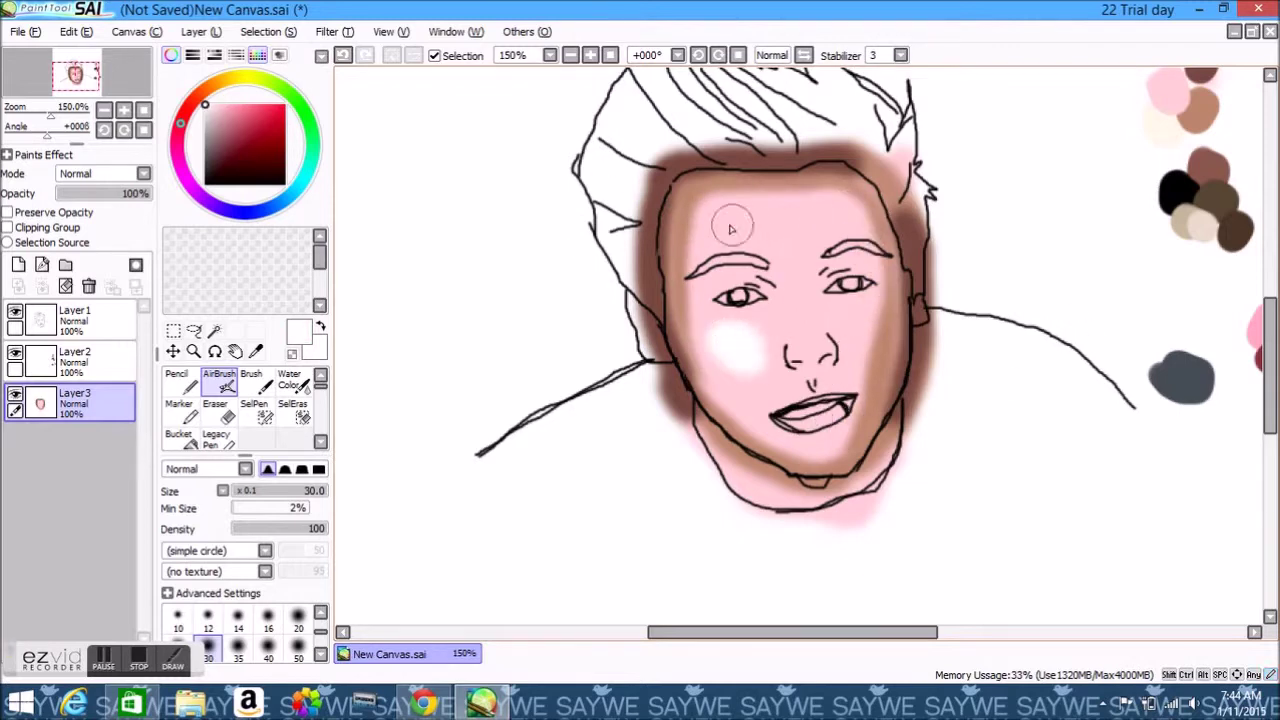
drag(730, 215, 835, 215)
drag(860, 338, 850, 355)
drag(740, 360, 745, 380)
Blend the white highlights and brown edge shading into the skin with the Blur brush at size 23
click(590, 55)
scroll(245, 410, down, 2)
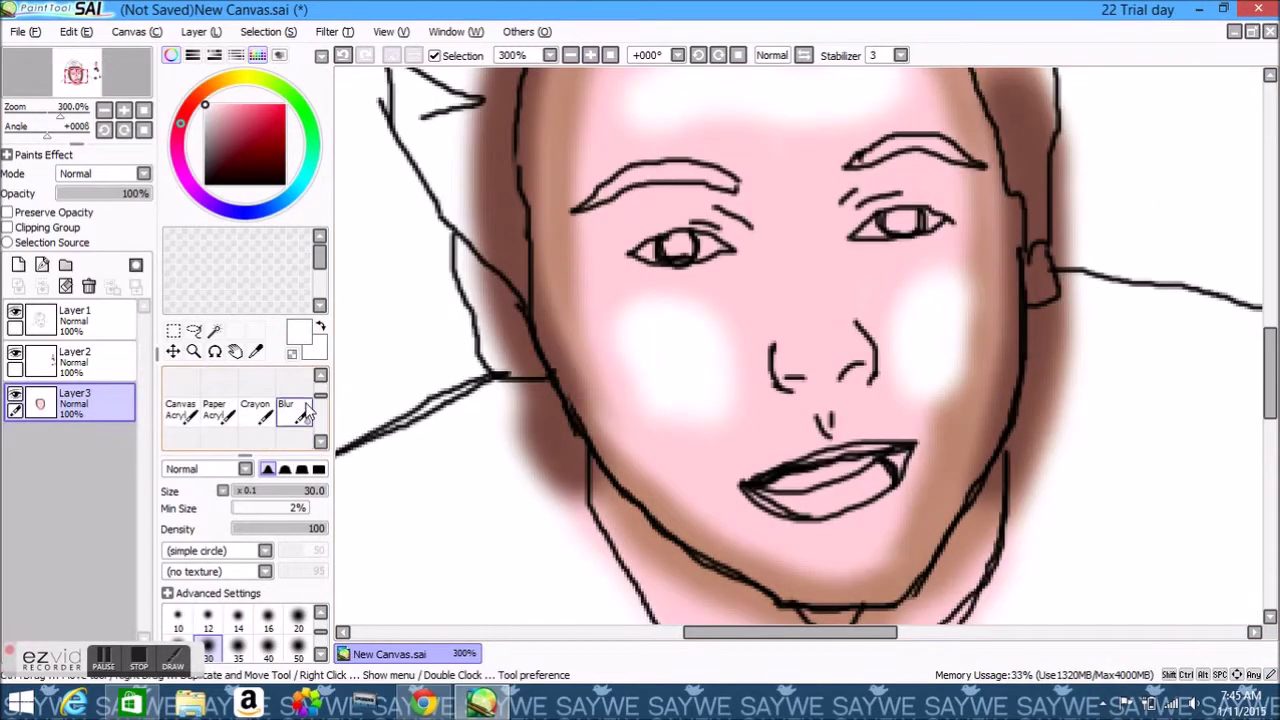
click(293, 410)
mouse_move(684, 303)
mouse_down()
mouse_move(857, 263)
mouse_move(960, 320)
mouse_up()
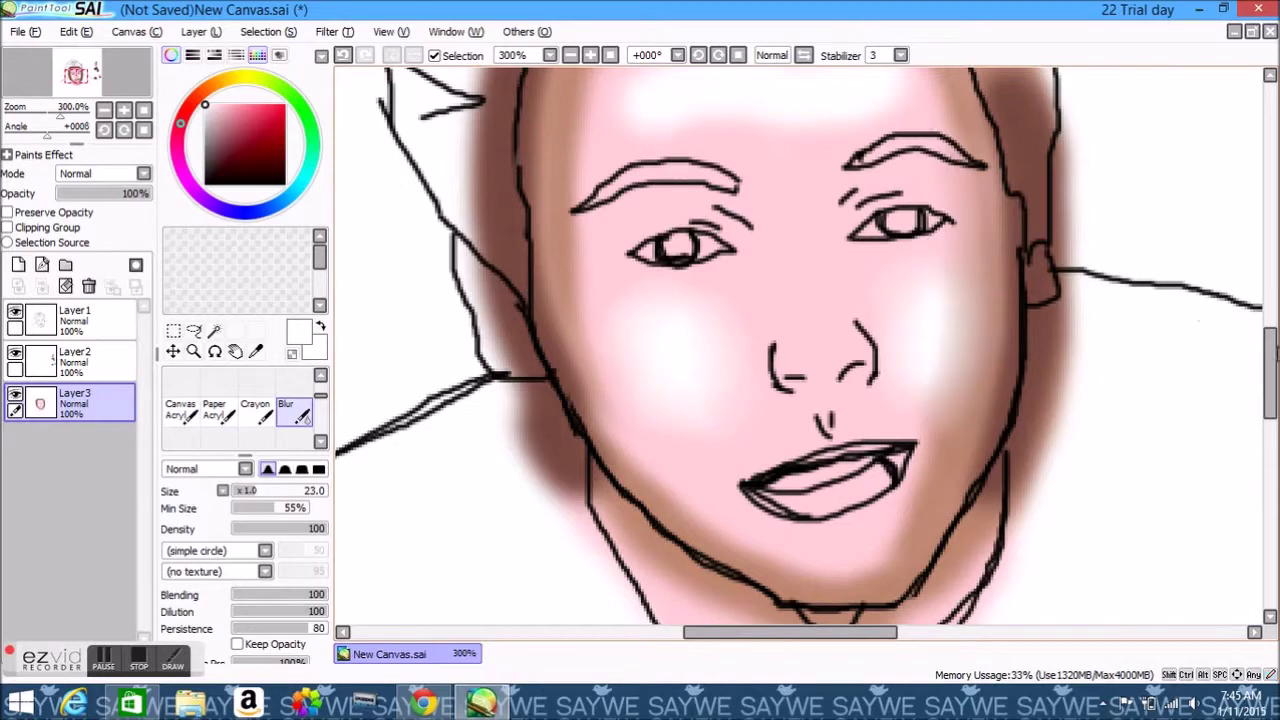
scroll(700, 300, up, 2)
mouse_move(600, 263)
mouse_down()
mouse_move(853, 174)
mouse_move(599, 178)
mouse_move(769, 167)
mouse_move(951, 223)
mouse_up()
scroll(951, 400, down, 4)
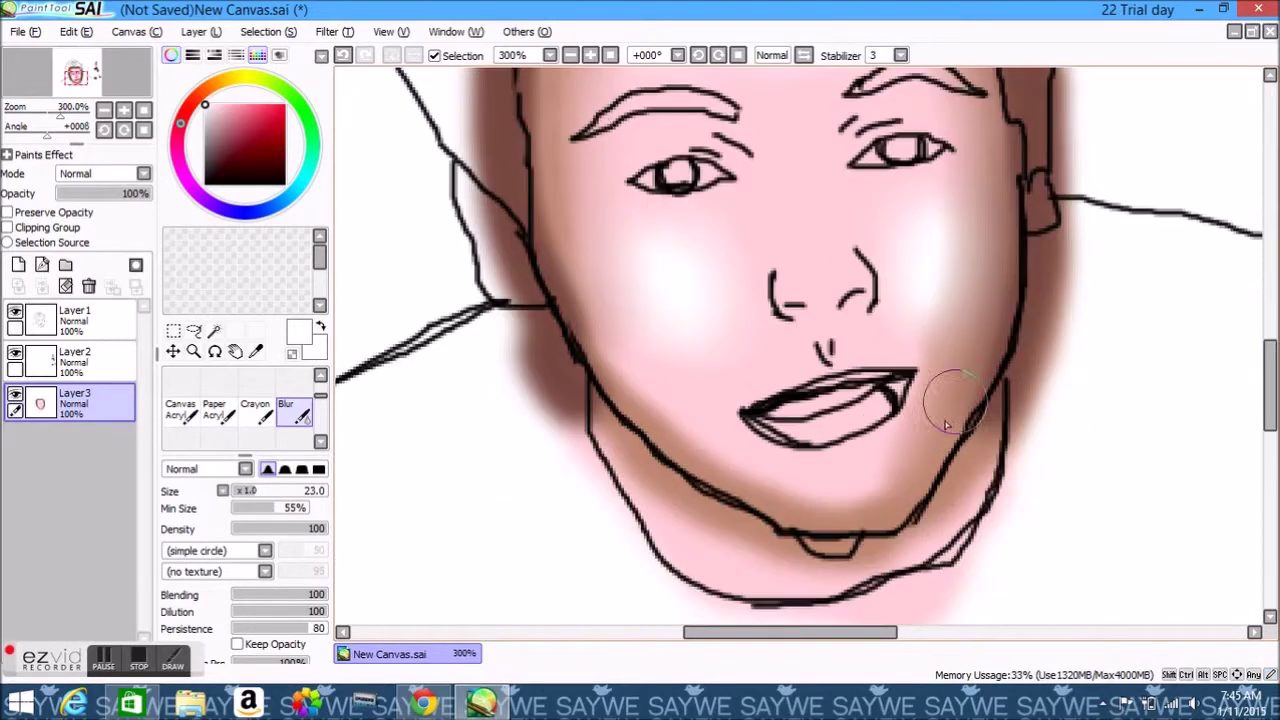
scroll(1270, 373, up, 2)
scroll(651, 109, up, 2)
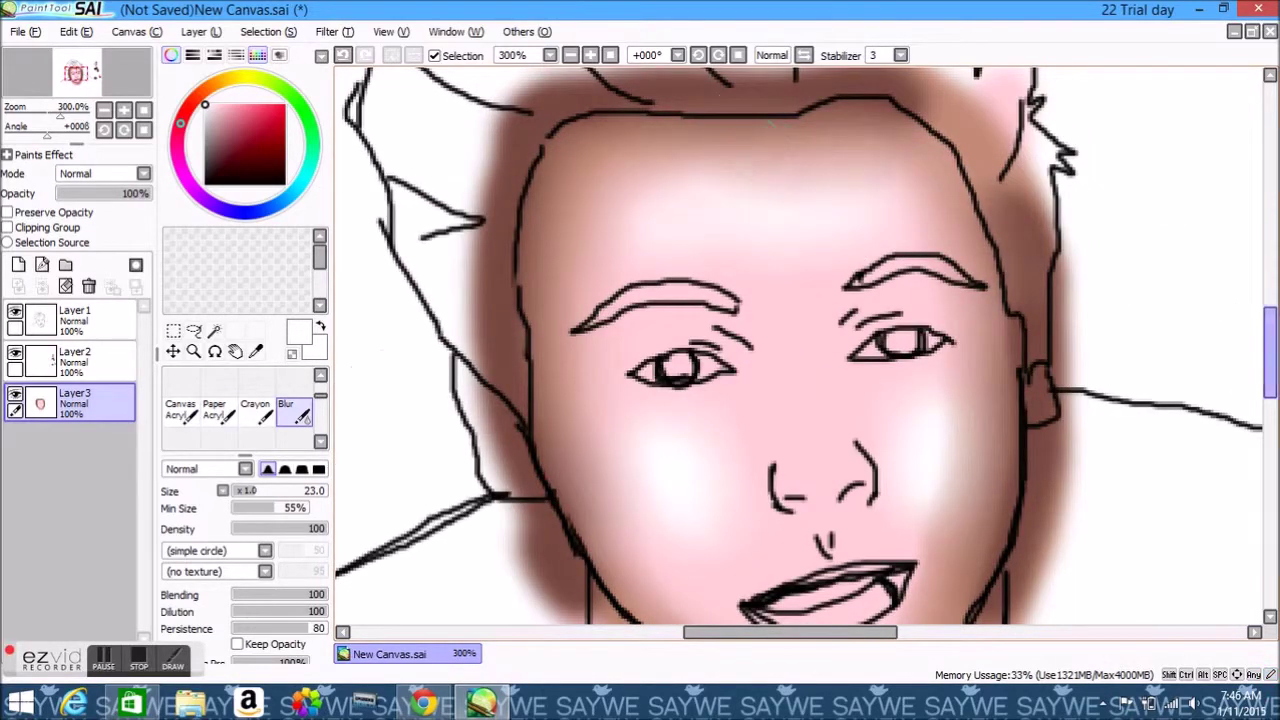
Sample the cream swatch colour and airbrush it over the forehead and the lighter areas of the face
scroll(737, 443, down, 2)
scroll(932, 376, up, 5)
scroll(932, 376, right, 5)
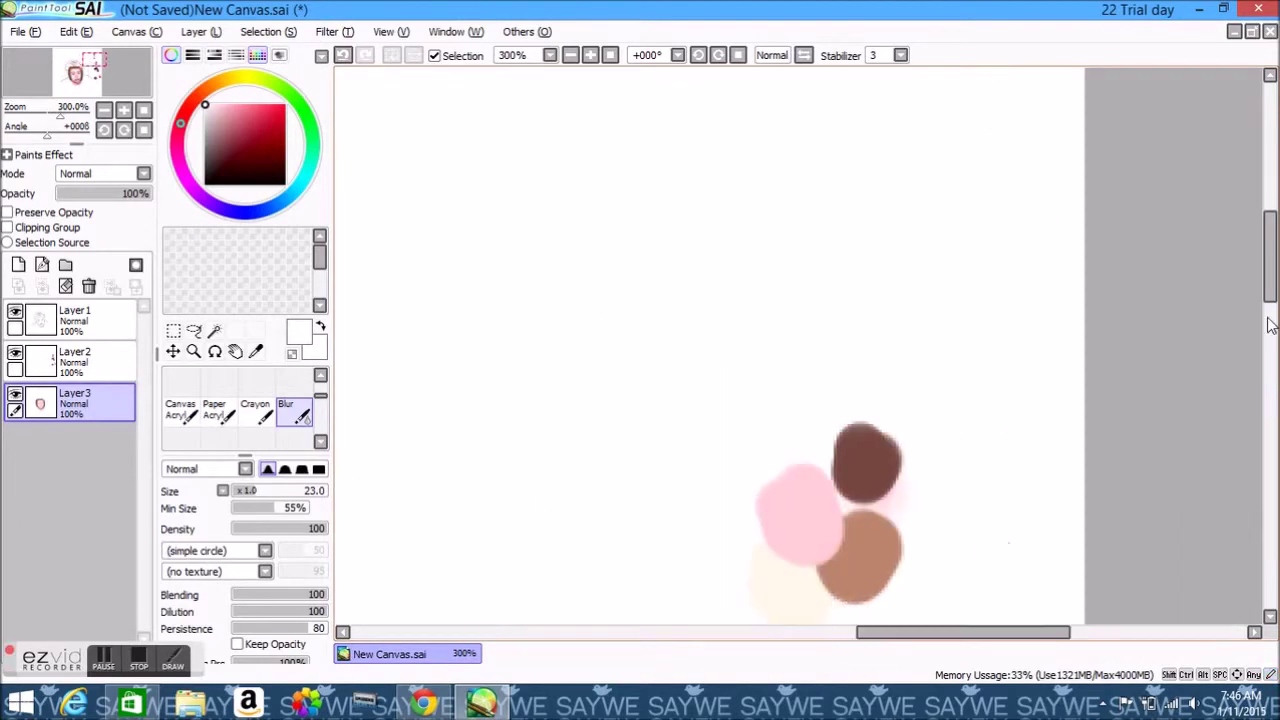
scroll(782, 294, down, 4)
alt+click(782, 294)
scroll(782, 294, down, 1)
scroll(782, 294, down, 4)
scroll(782, 294, left, 5)
scroll(240, 405, up, 3)
click(219, 381)
mouse_move(590, 100)
mouse_down()
mouse_move(583, 397)
mouse_move(710, 123)
mouse_up()
alt+click(737, 300)
drag(845, 265, 886, 263)
key(ctrl+z)
Airbrush a sampled pale skin tone over the face and a sampled brown along the cheek edge beside the ear
scroll(820, 509, down, 1)
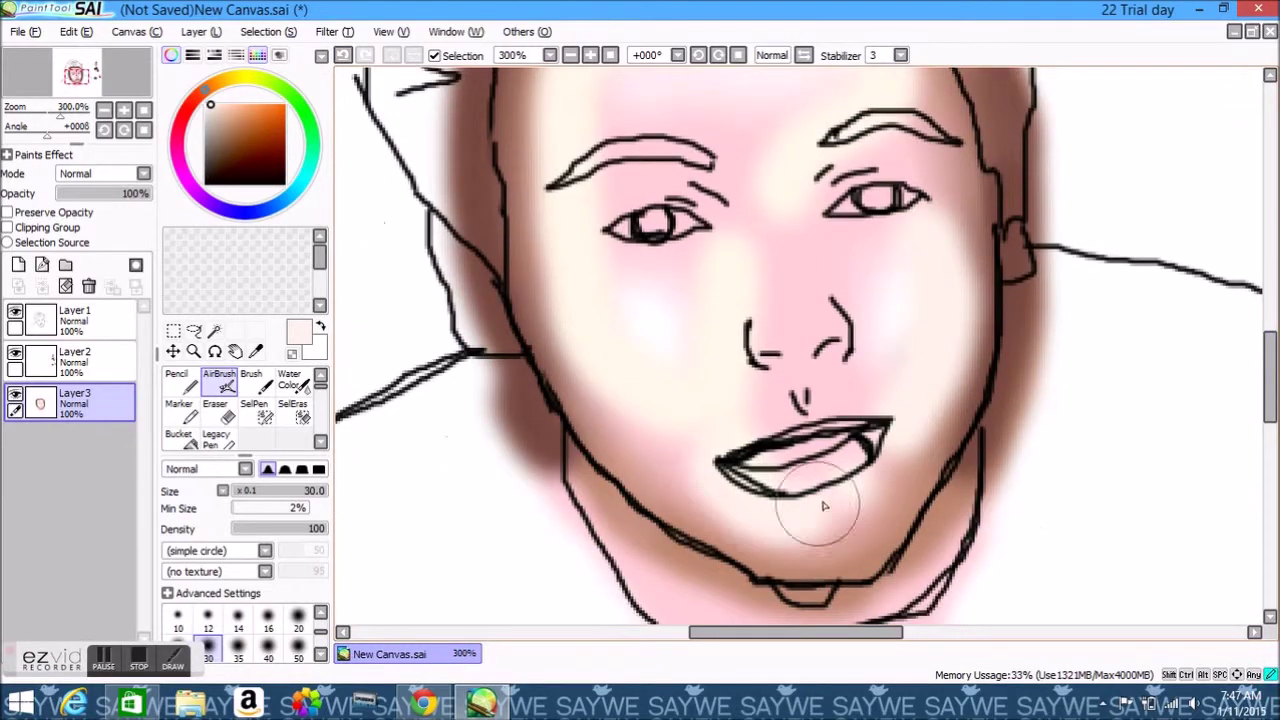
alt+click(820, 509)
scroll(789, 357, up, 1)
drag(789, 357, 590, 225)
alt+click(979, 320)
drag(979, 320, 970, 473)
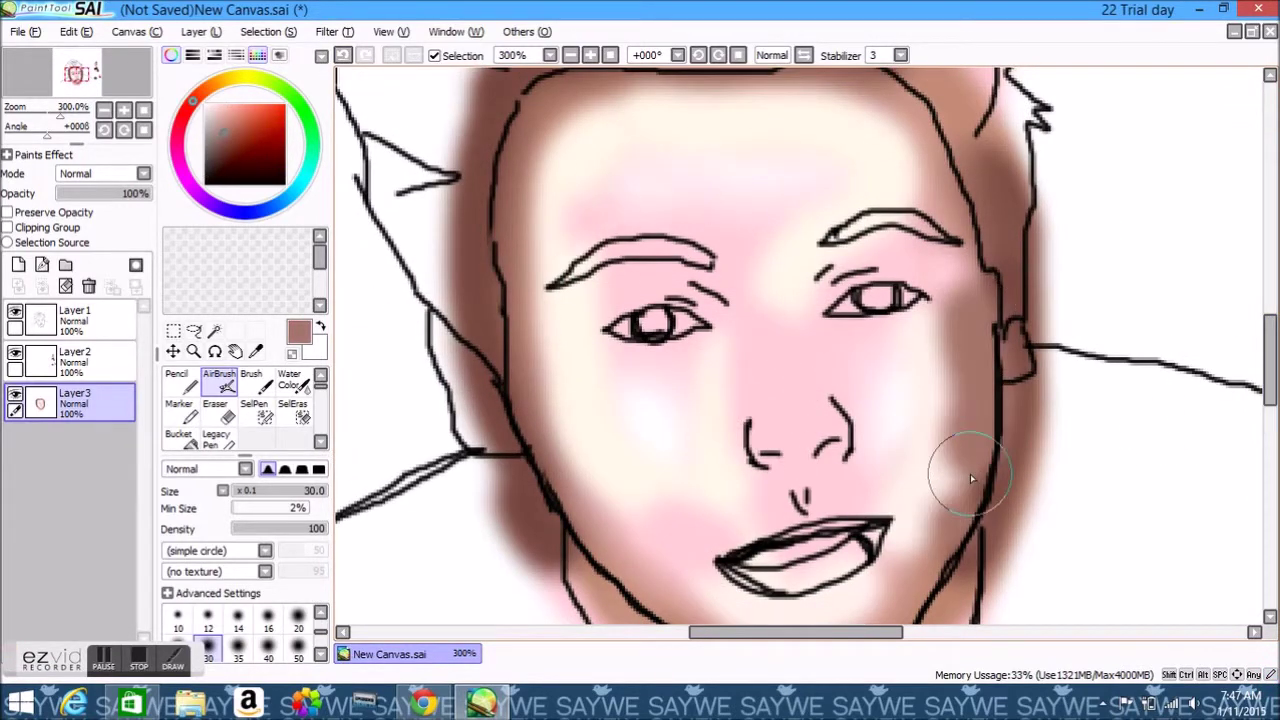
Airbrush fresh white highlights on the forehead and both cheeks at size 30
alt+click(923, 263)
drag(923, 263, 906, 380)
drag(680, 400, 771, 443)
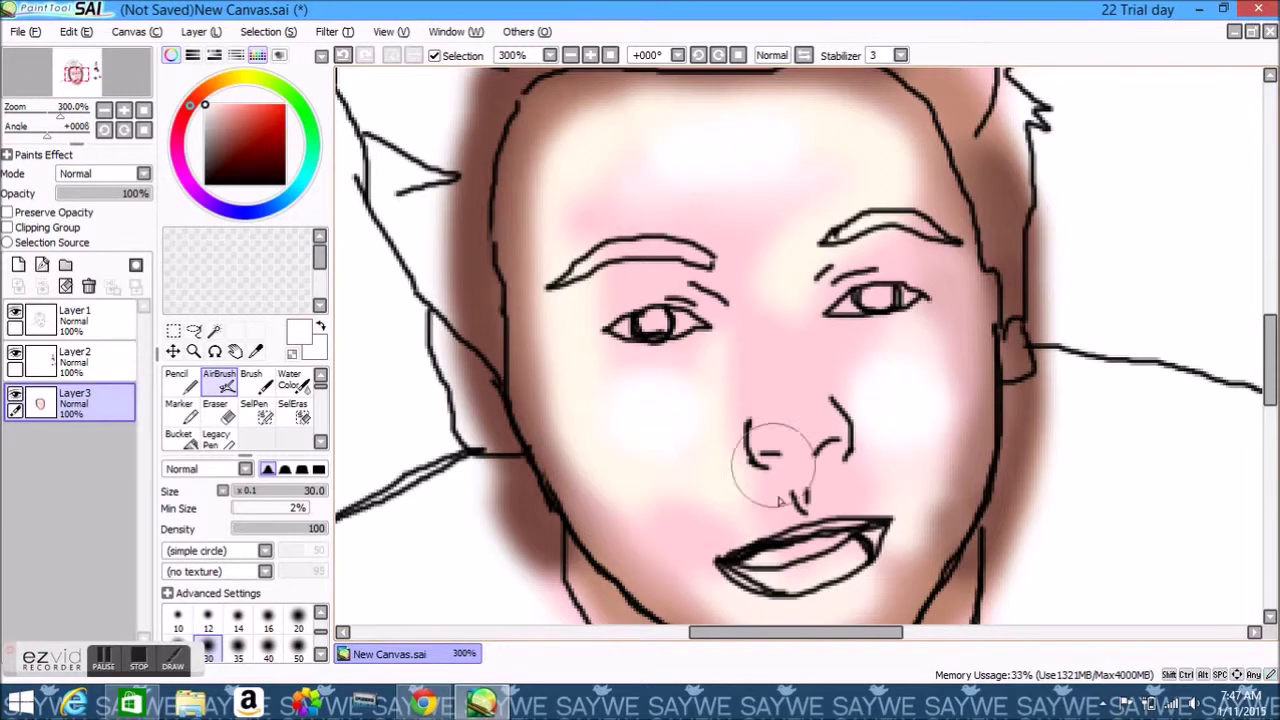
Blend the new forehead, cheek and chin tones together with the Blur brush at size 23
scroll(320, 445, down, 3)
click(293, 410)
mouse_move(687, 140)
mouse_down()
mouse_move(649, 143)
mouse_move(689, 177)
mouse_move(886, 223)
mouse_move(1199, 406)
mouse_up()
scroll(557, 286, down, 2)
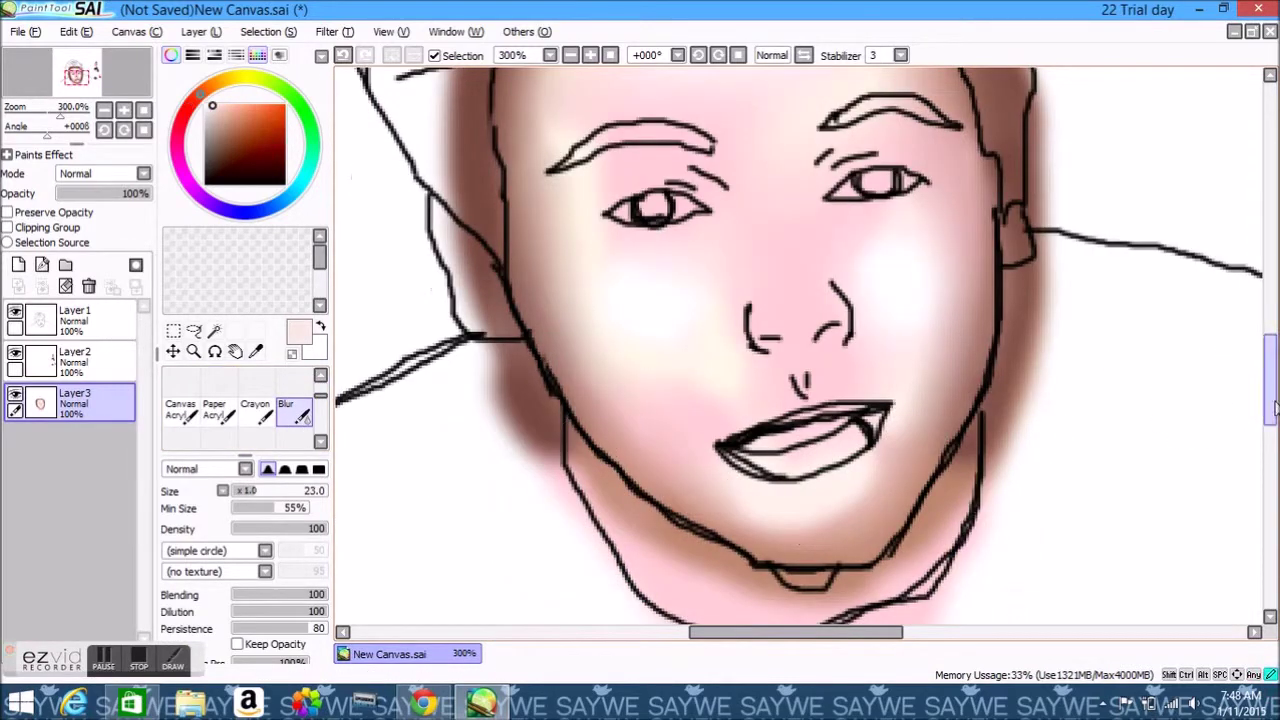
click(610, 55)
click(591, 55)
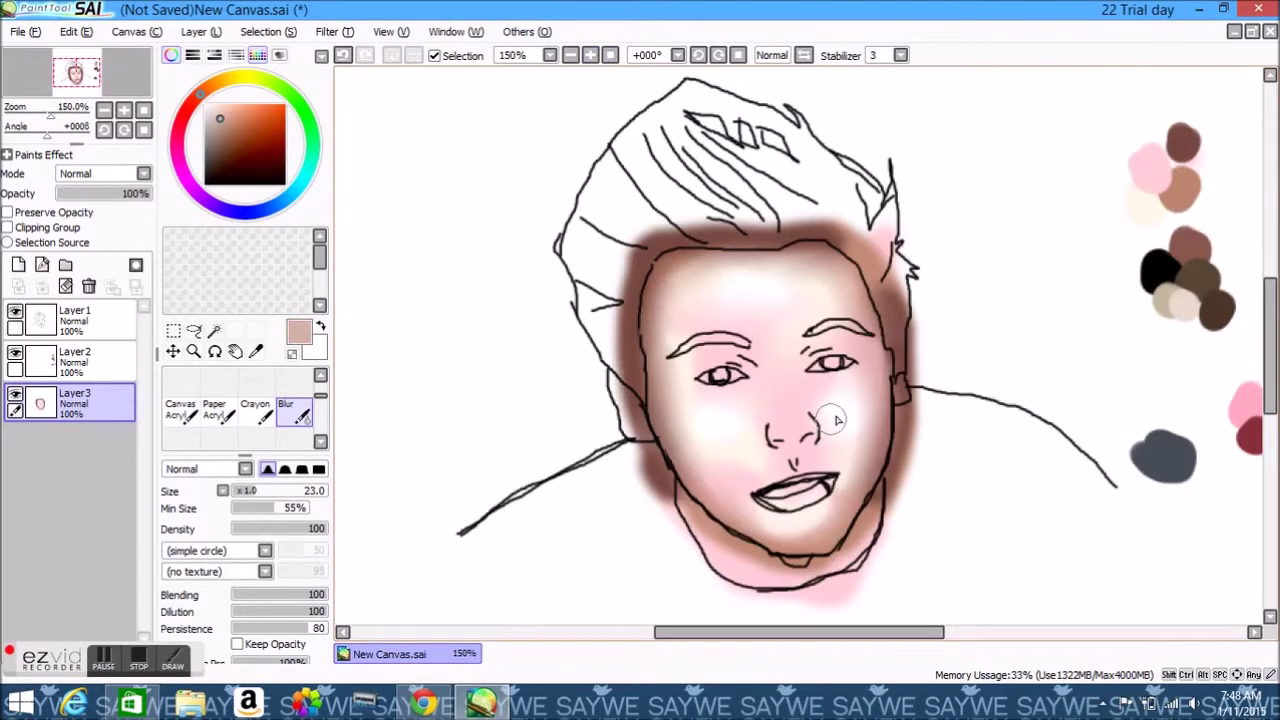
Sample a tan skin-shadow colour and set the AirBrush size to 9
click(591, 55)
drag(812, 632, 840, 632)
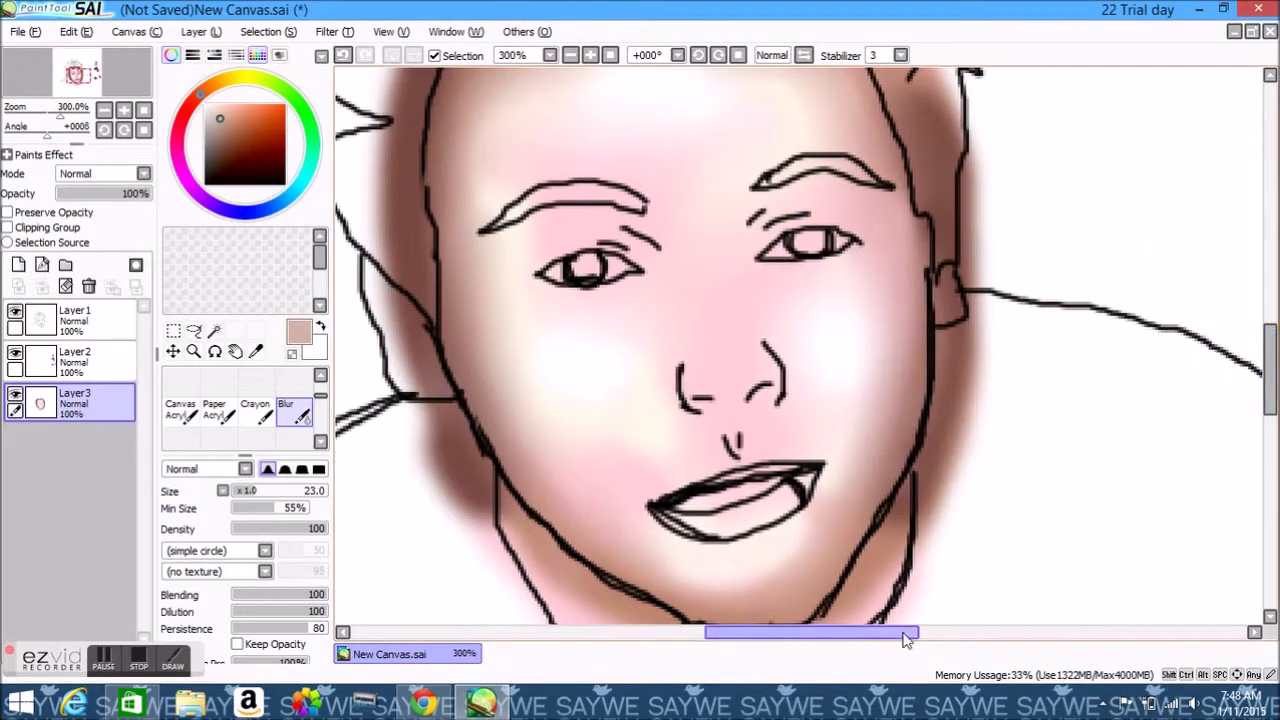
scroll(936, 335, right, 5)
right_click(903, 380)
scroll(880, 400, down, 5)
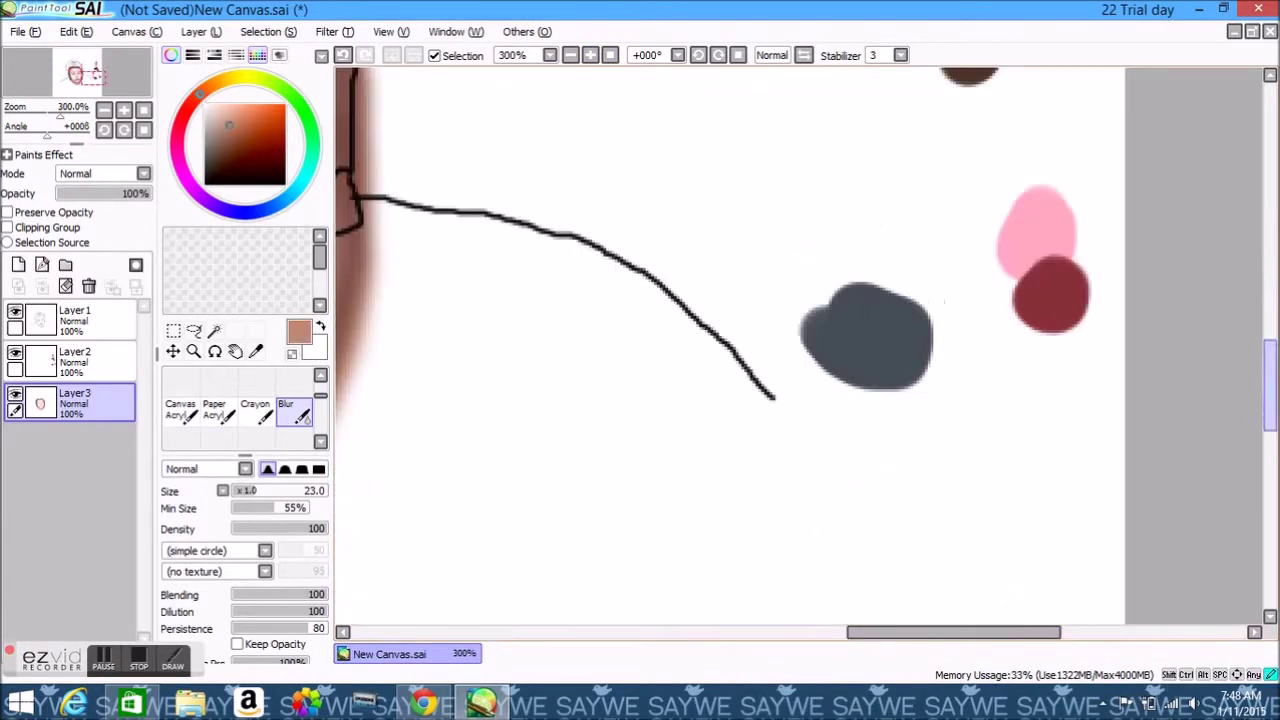
click(814, 634)
click(321, 376)
click(220, 381)
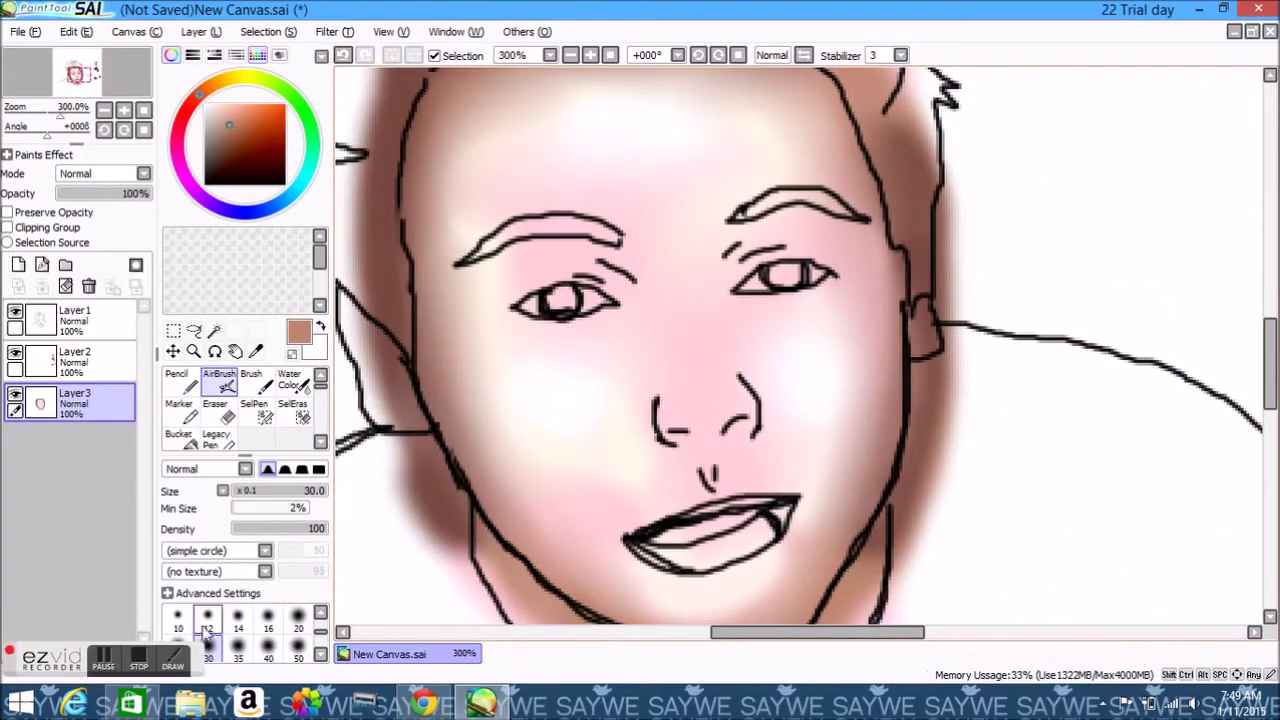
click(320, 612)
click(298, 618)
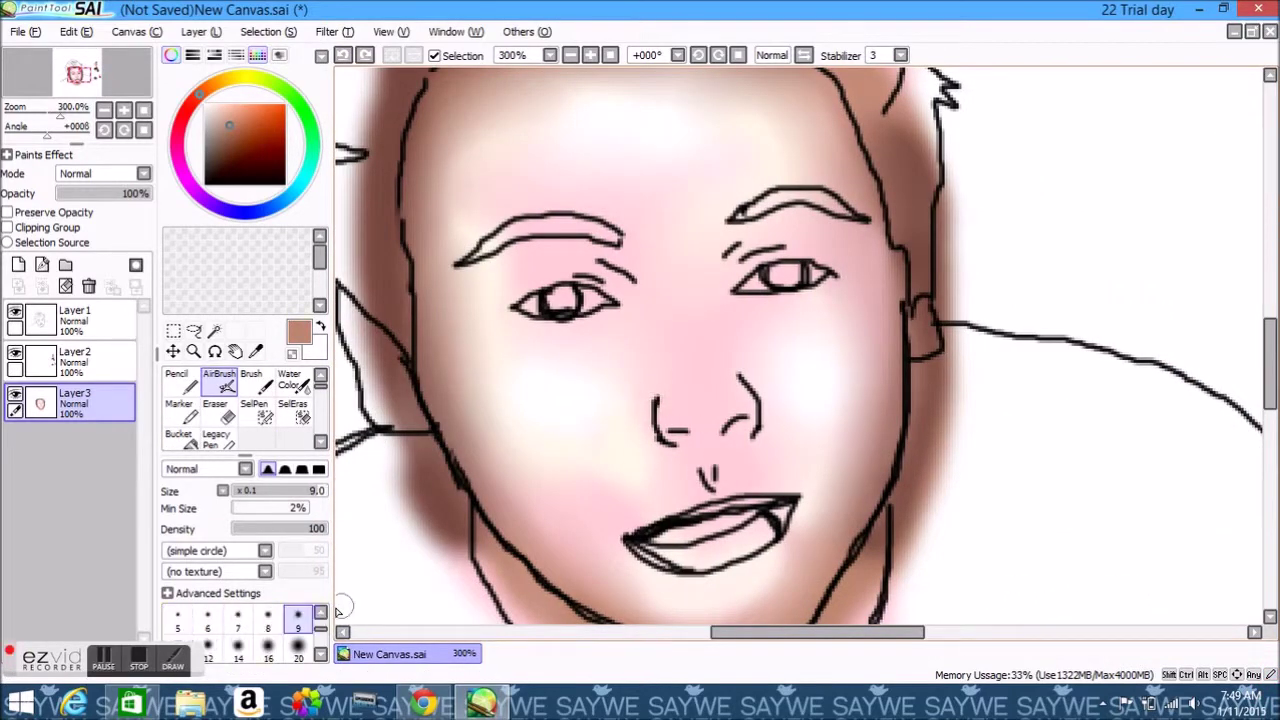
key(bracketright)
key(bracketright)
key(bracketright)
key(bracketright)
key(bracketright)
right_click(656, 410)
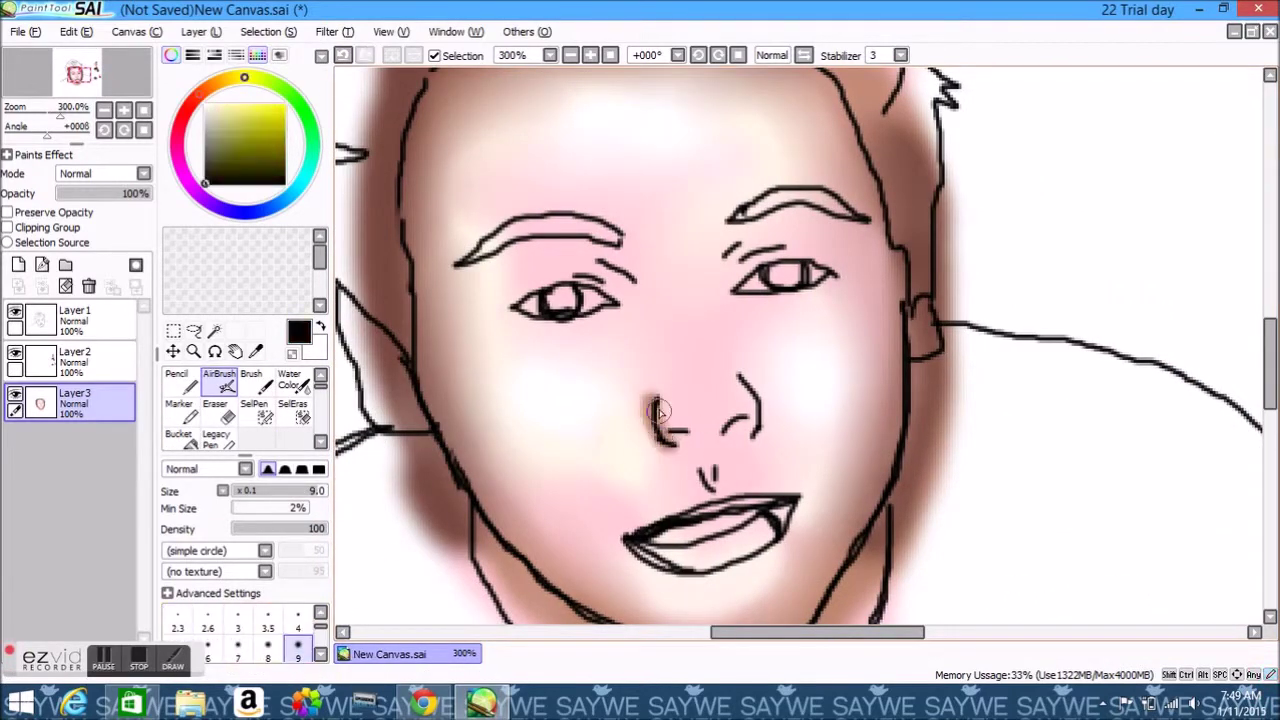
key(ctrl+z)
Airbrush tan shading along the outer curves of both nostrils and dab a tan spot on the blank canvas beside the face
click(570, 55)
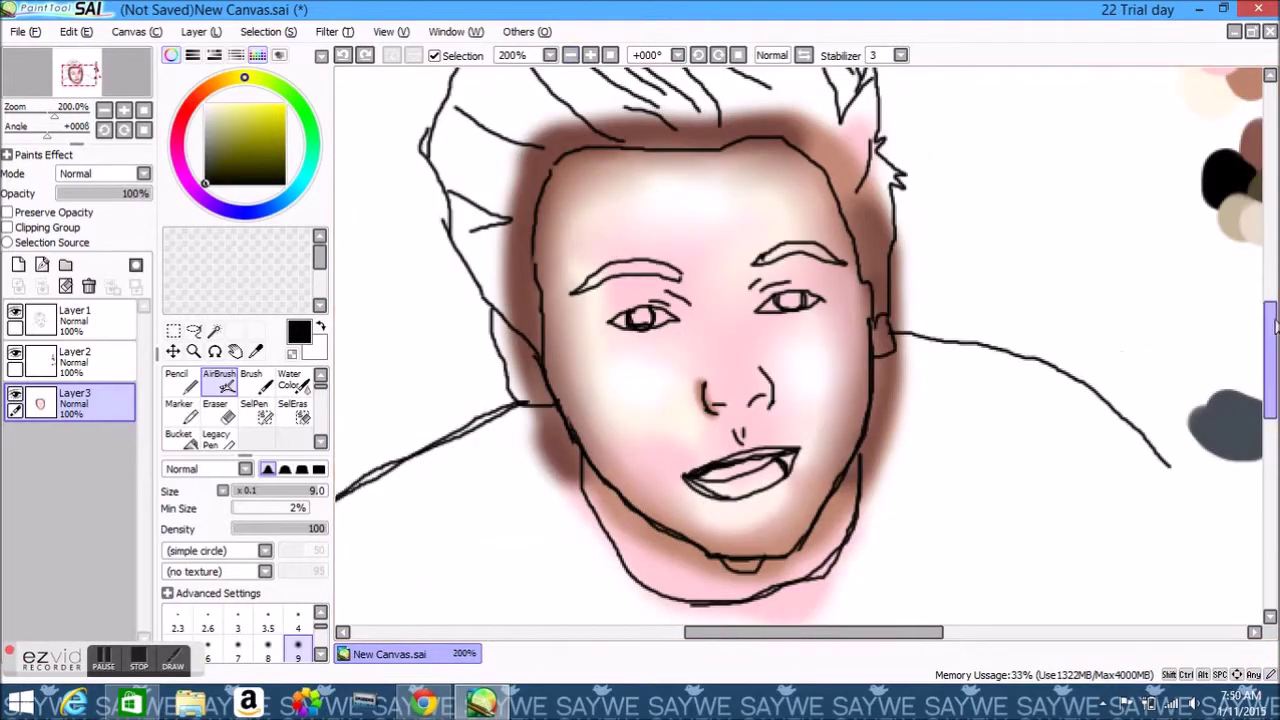
click(590, 55)
mouse_move(1272, 345)
mouse_down()
mouse_move(1272, 430)
mouse_move(1272, 362)
mouse_up()
drag(612, 300, 640, 345)
drag(728, 265, 755, 335)
drag(1110, 305, 1115, 345)
Airbrush tan shading down both sides of the nose bridge and across the base of the nose
drag(620, 330, 605, 280)
drag(592, 162, 618, 275)
drag(697, 131, 715, 255)
drag(590, 160, 610, 300)
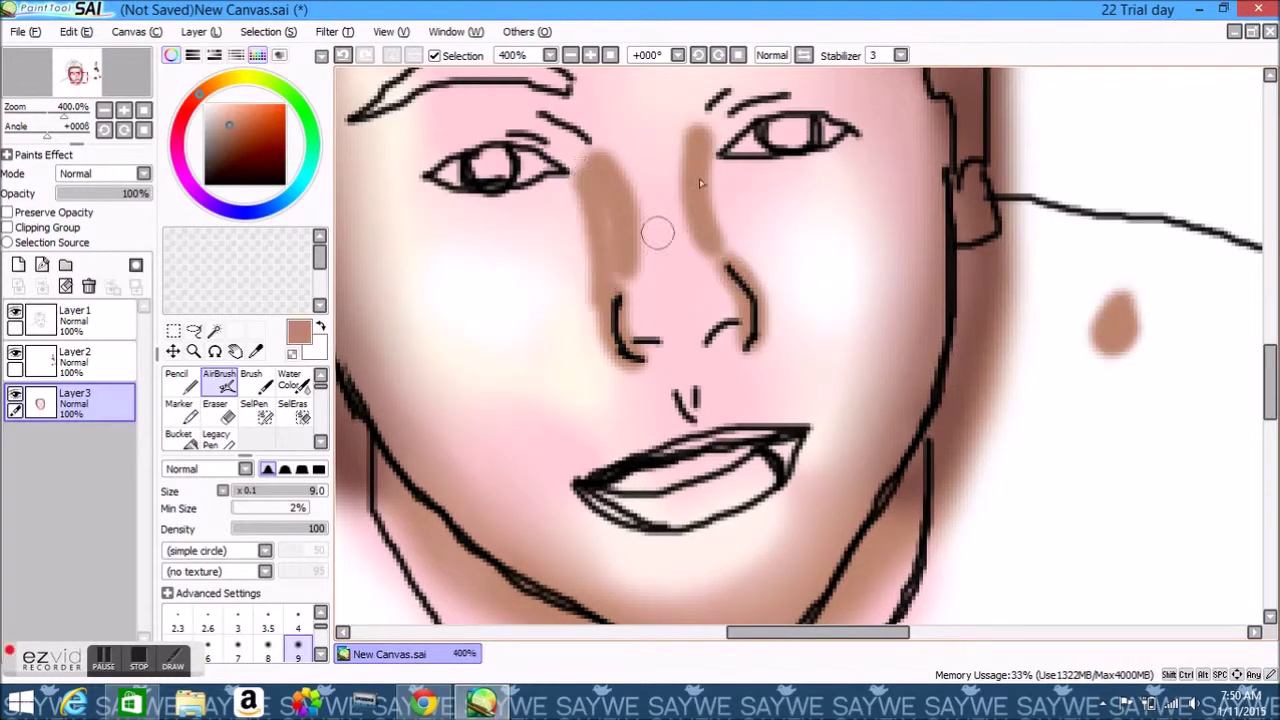
drag(700, 145, 740, 265)
mouse_move(714, 345)
mouse_down()
mouse_move(659, 346)
mouse_move(725, 335)
mouse_up()
mouse_move(630, 350)
mouse_down()
mouse_move(694, 329)
mouse_move(740, 345)
mouse_up()
drag(630, 350, 700, 340)
Deepen the lower sides of the nose with the dark brown swatch colour and work sampled tan over the shading
scroll(1006, 280, down, 5)
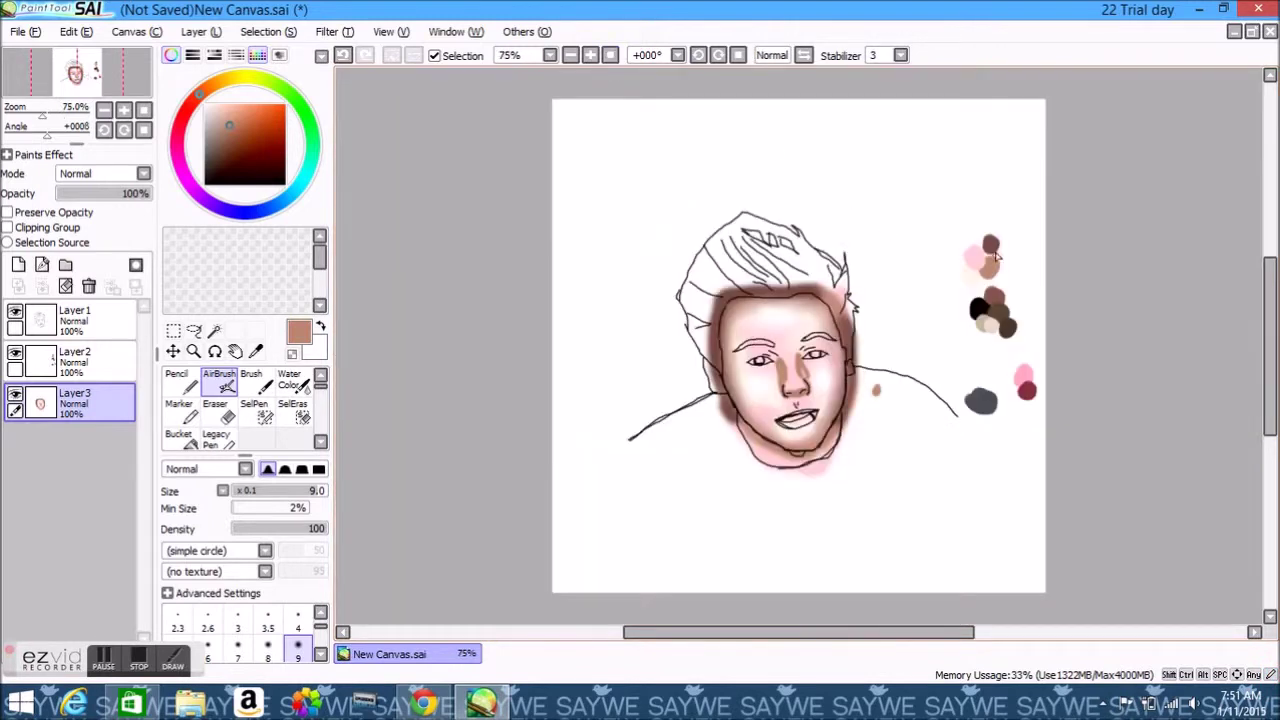
alt+click(992, 250)
click(590, 55)
drag(715, 320, 728, 450)
drag(805, 290, 838, 390)
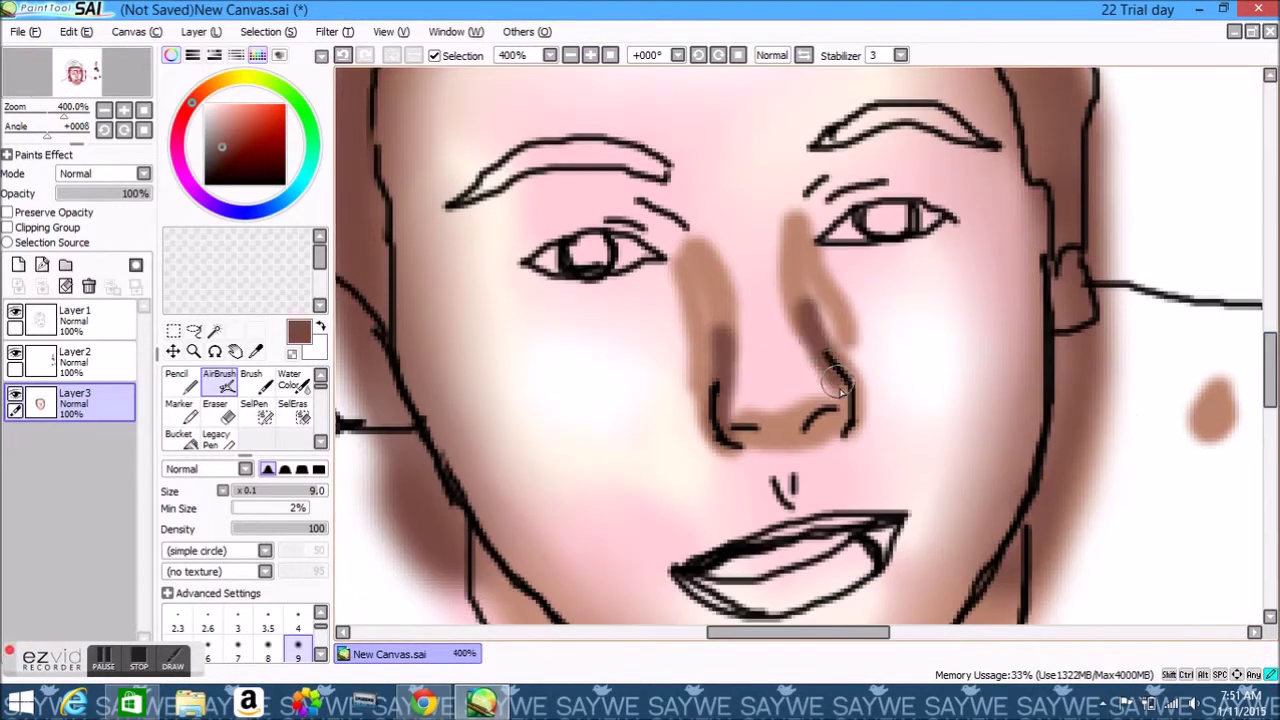
alt+click(694, 286)
mouse_move(700, 250)
mouse_down()
mouse_move(733, 382)
mouse_move(829, 393)
mouse_move(797, 312)
mouse_move(733, 406)
mouse_move(739, 238)
mouse_move(800, 350)
mouse_move(784, 424)
mouse_move(727, 390)
mouse_move(800, 435)
mouse_move(828, 415)
mouse_up()
Darken the nostrils in black and airbrush a near-white highlight down the nose bridge at size 4
alt+click(742, 265)
alt+click(815, 352)
click(297, 628)
click(210, 109)
drag(751, 251, 786, 391)
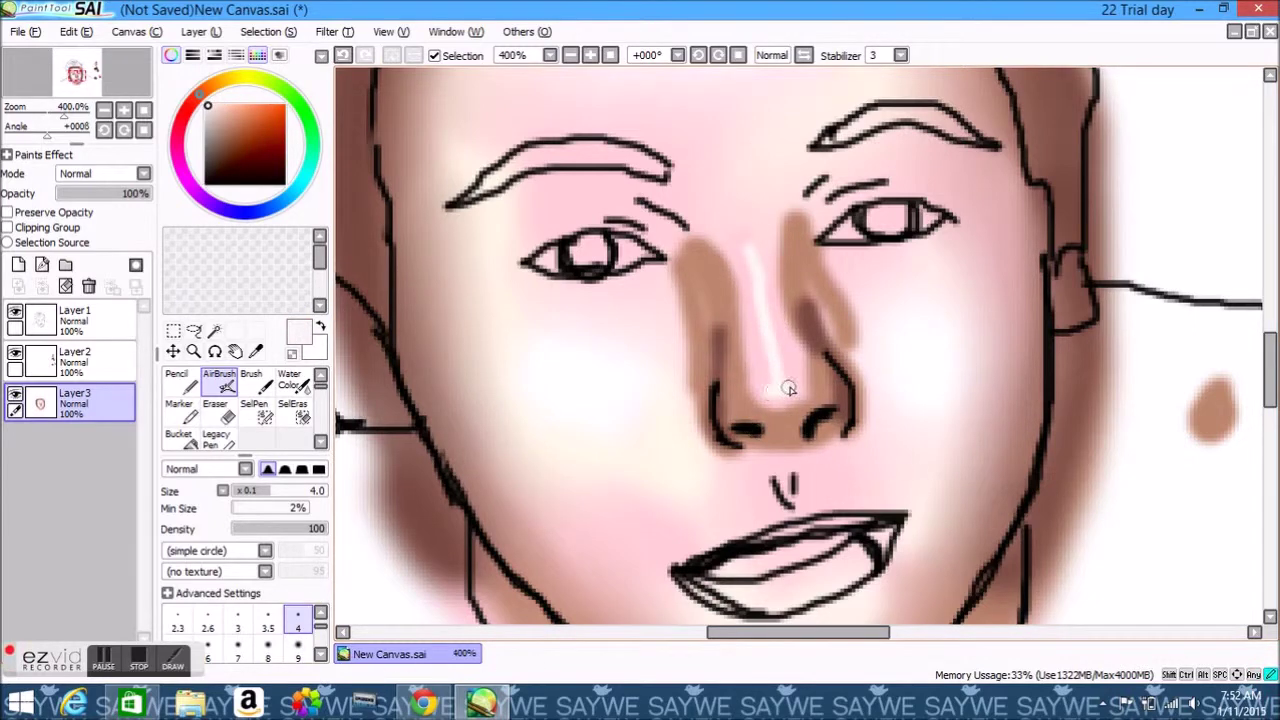
Hide Layer1 and soften the nose shading, bridge highlight and nostrils with the Blur brush at sizes 8 and 4
click(15, 310)
scroll(240, 410, down, 3)
click(295, 410)
mouse_move(680, 270)
mouse_down()
mouse_move(711, 428)
mouse_move(670, 418)
mouse_up()
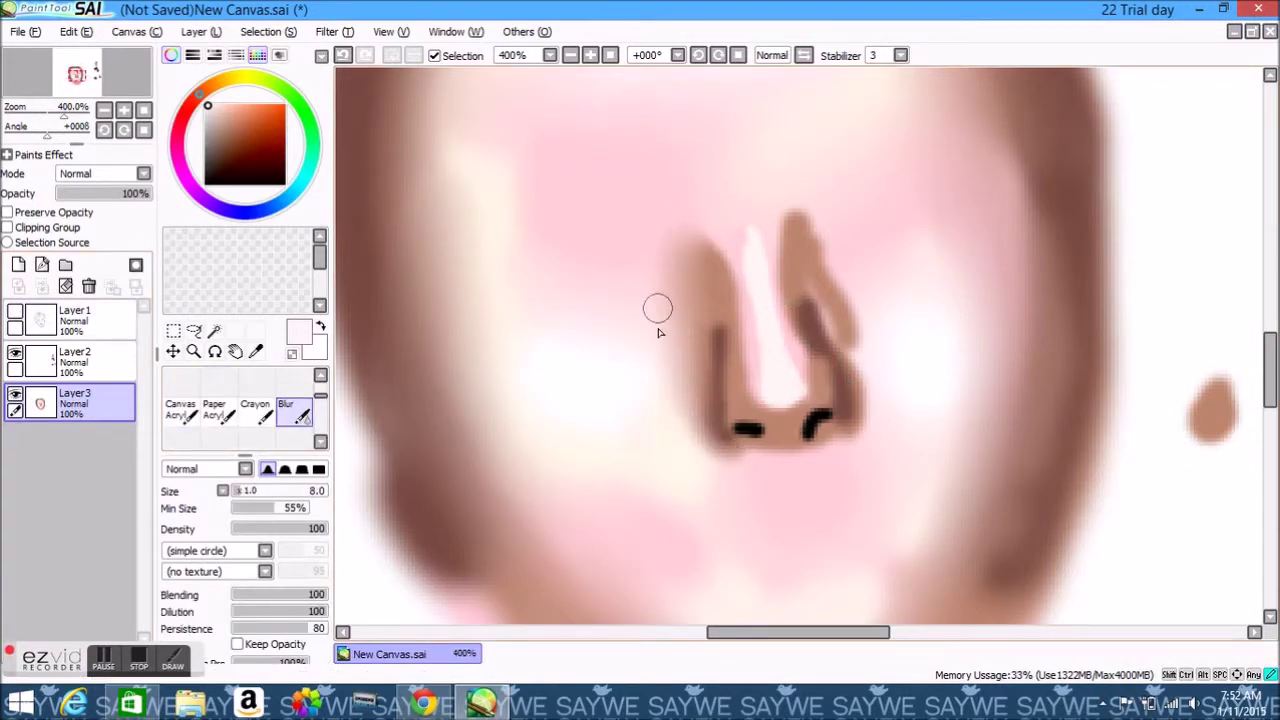
mouse_move(695, 427)
mouse_down()
mouse_move(820, 314)
mouse_move(860, 429)
mouse_move(717, 217)
mouse_move(787, 302)
mouse_up()
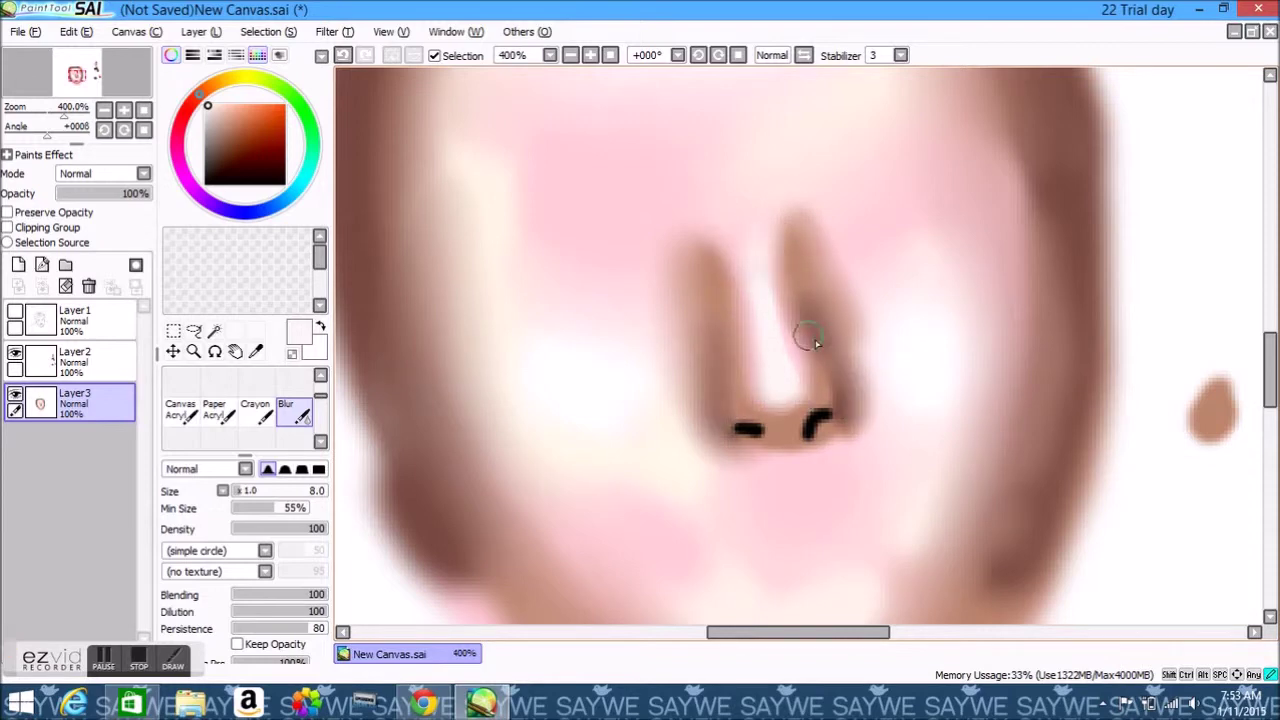
mouse_move(708, 246)
mouse_down()
mouse_move(760, 206)
mouse_move(829, 461)
mouse_up()
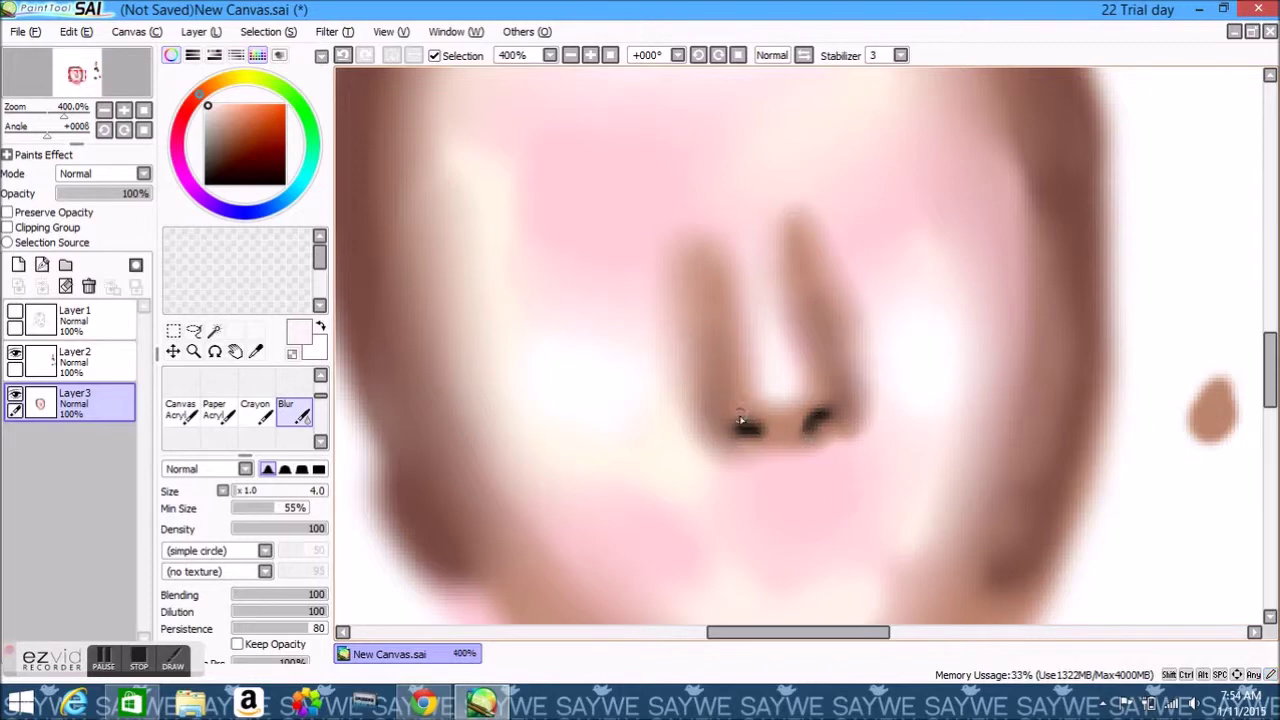
mouse_move(734, 402)
mouse_down()
mouse_move(800, 401)
mouse_move(824, 429)
mouse_move(795, 410)
mouse_up()
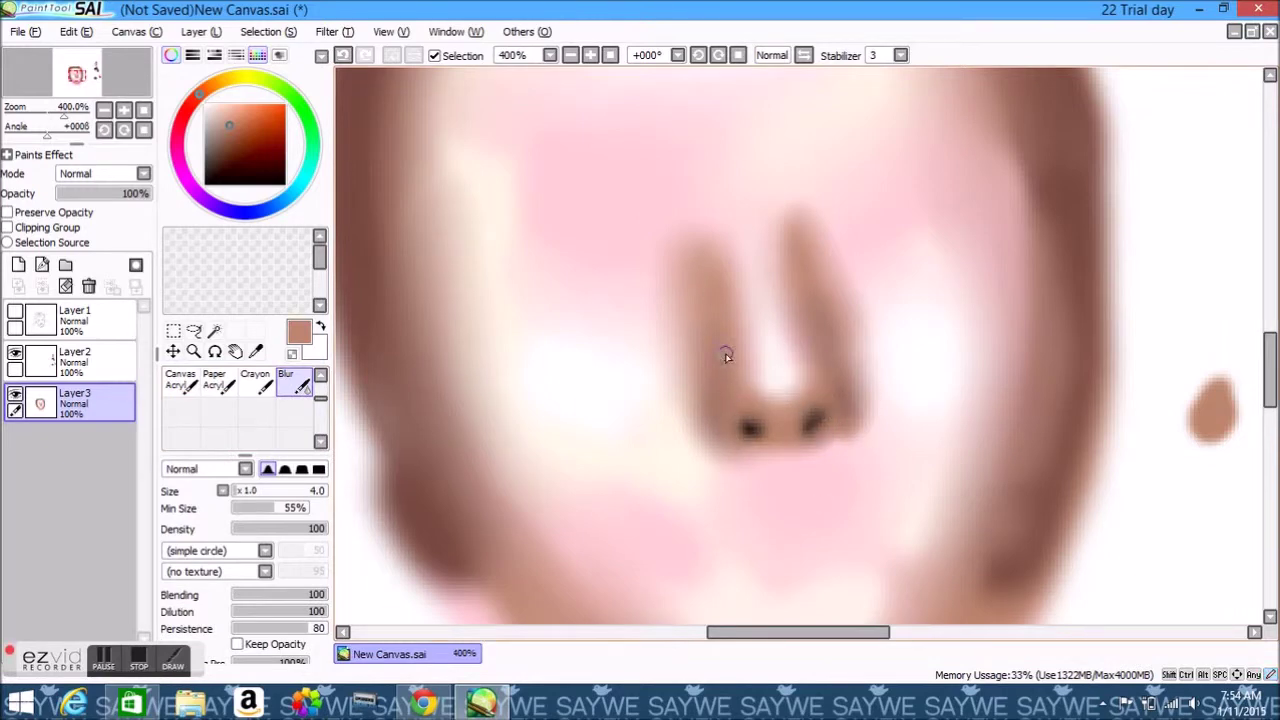
Add dark brown shading to the outer wings of the nose beside both nostrils
key(v)
drag(716, 450, 727, 372)
key(ctrl+z)
alt+click(712, 408)
drag(826, 366, 846, 420)
Soften the dark shading at the sides of the nose with the Blur brush at size 13
key(b)
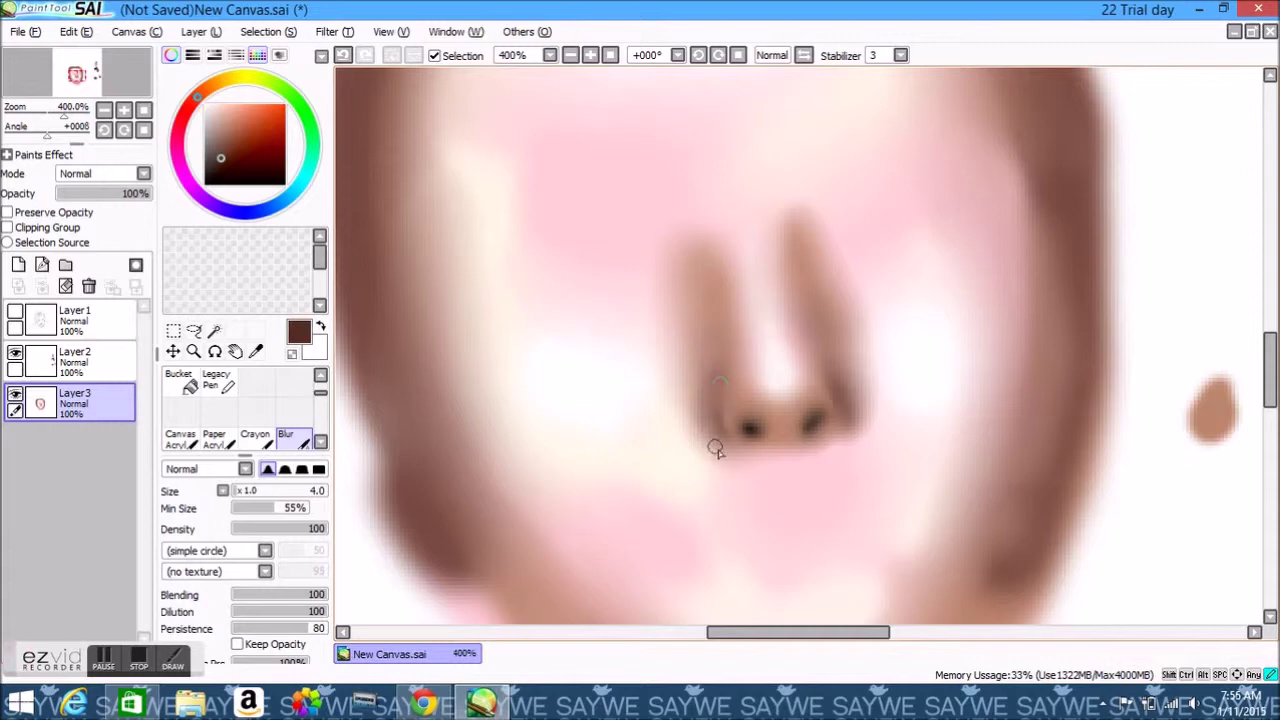
click(611, 55)
click(590, 55)
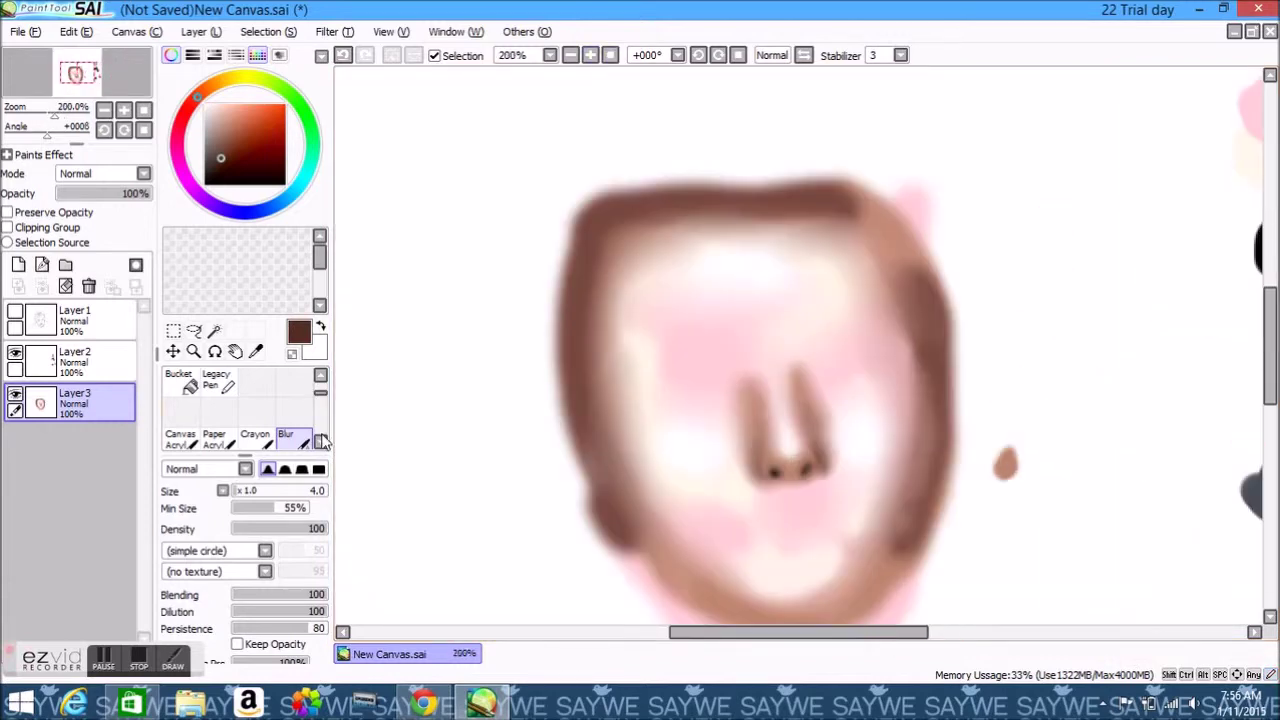
click(321, 376)
click(263, 470)
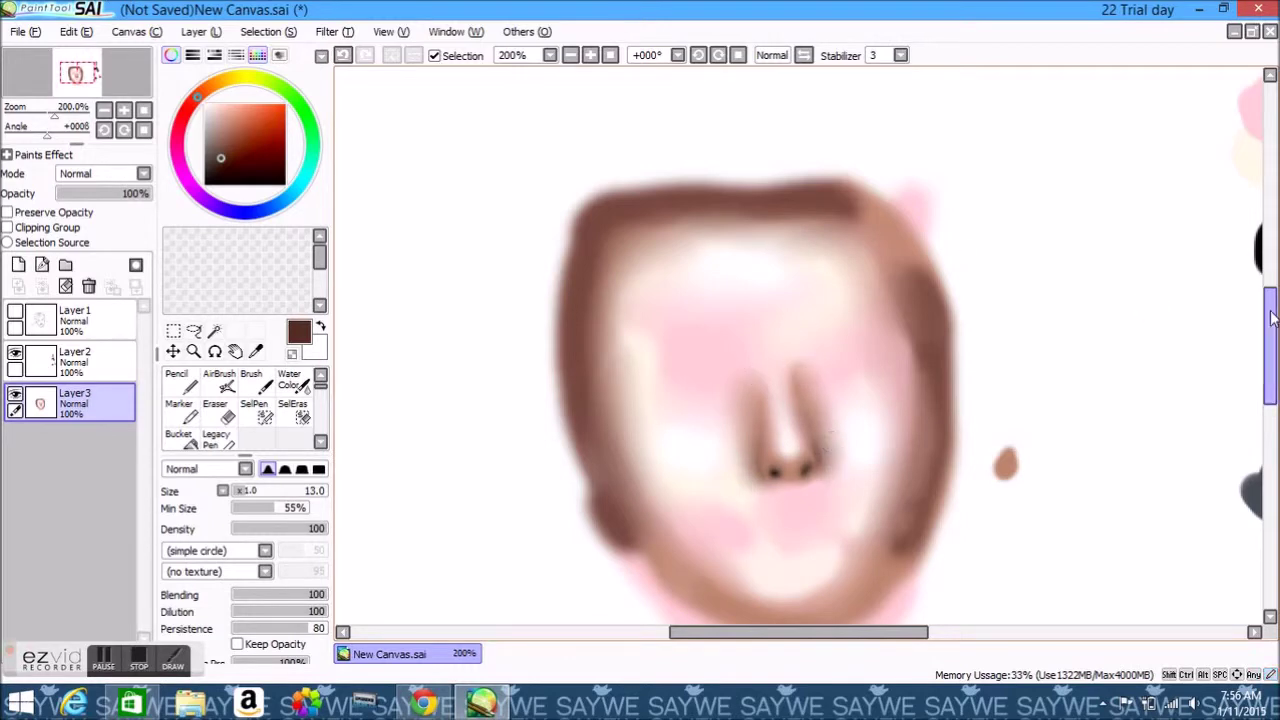
Show Layer1 and dab sampled pink and dark red lip swatches beside the jaw with the Pencil at size 20
click(15, 311)
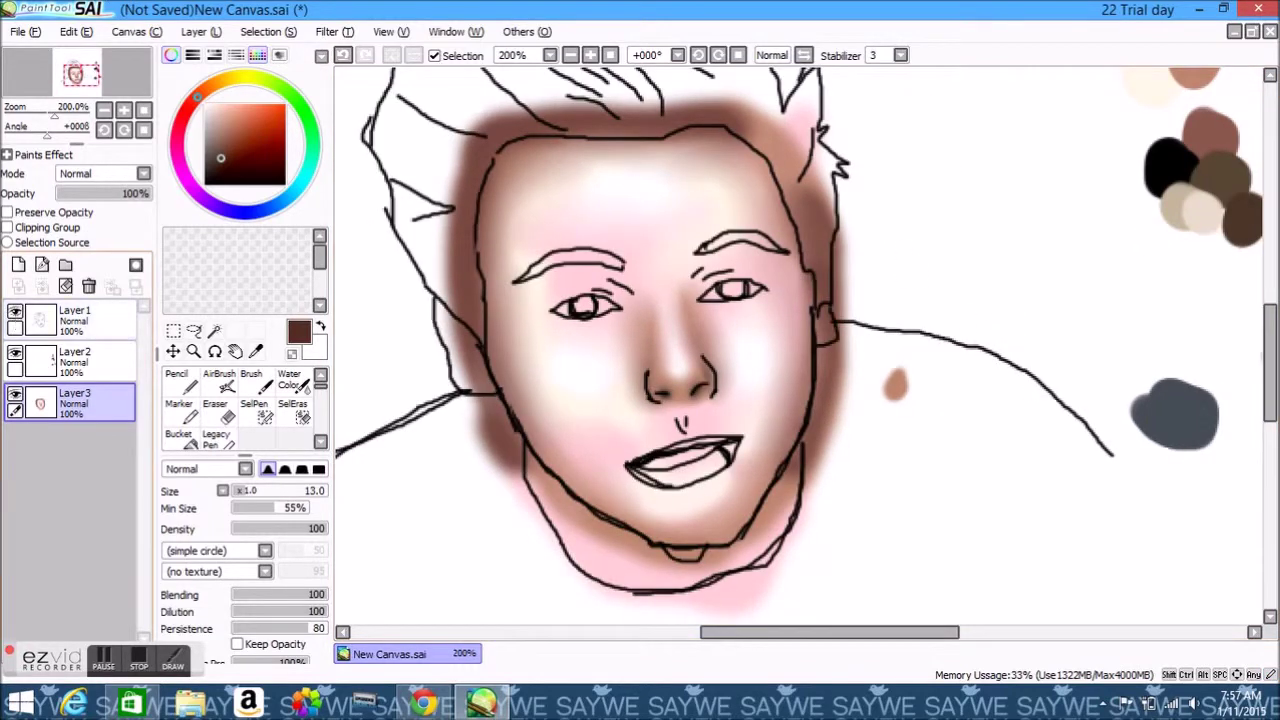
click(1272, 93)
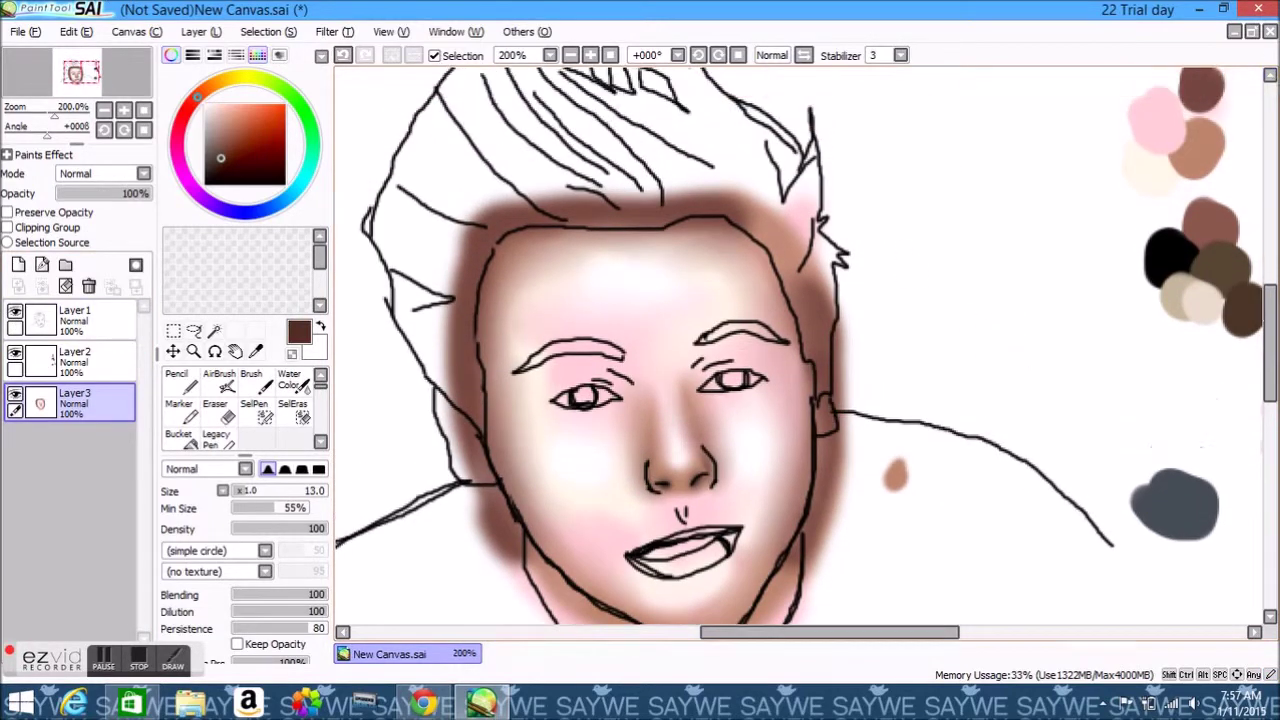
click(1272, 93)
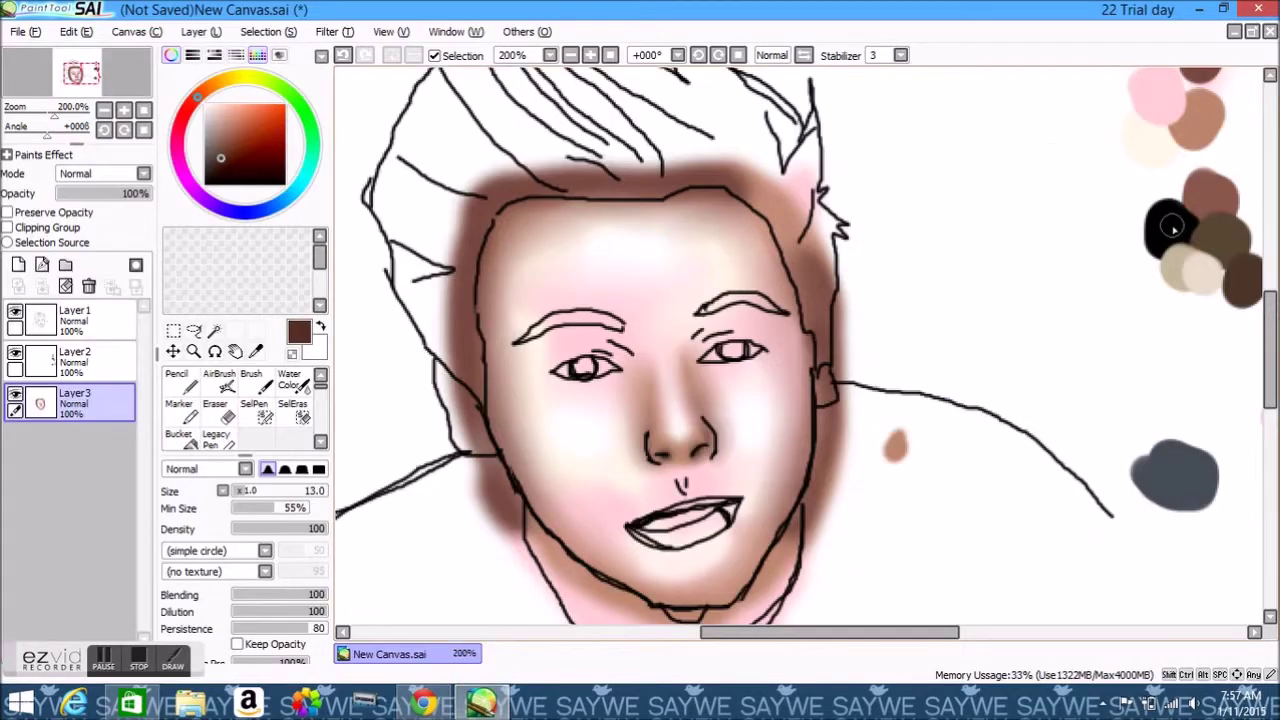
scroll(800, 400, right, 5)
alt+click(971, 400)
scroll(800, 400, down, 2)
key(n)
click(648, 410)
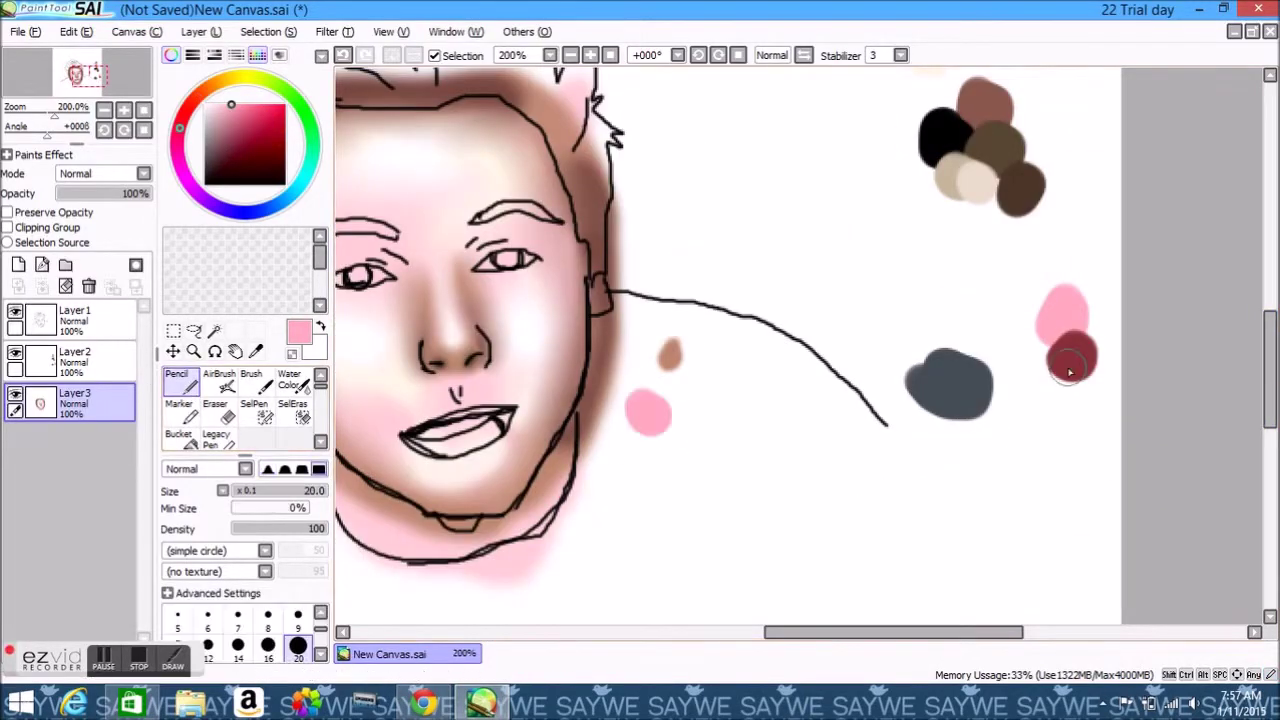
alt+click(1070, 372)
click(680, 410)
scroll(951, 571, up, 2)
Airbrush the lower lip in the sampled pink and the upper lip in dark red over the mouth line art
alt+click(1040, 440)
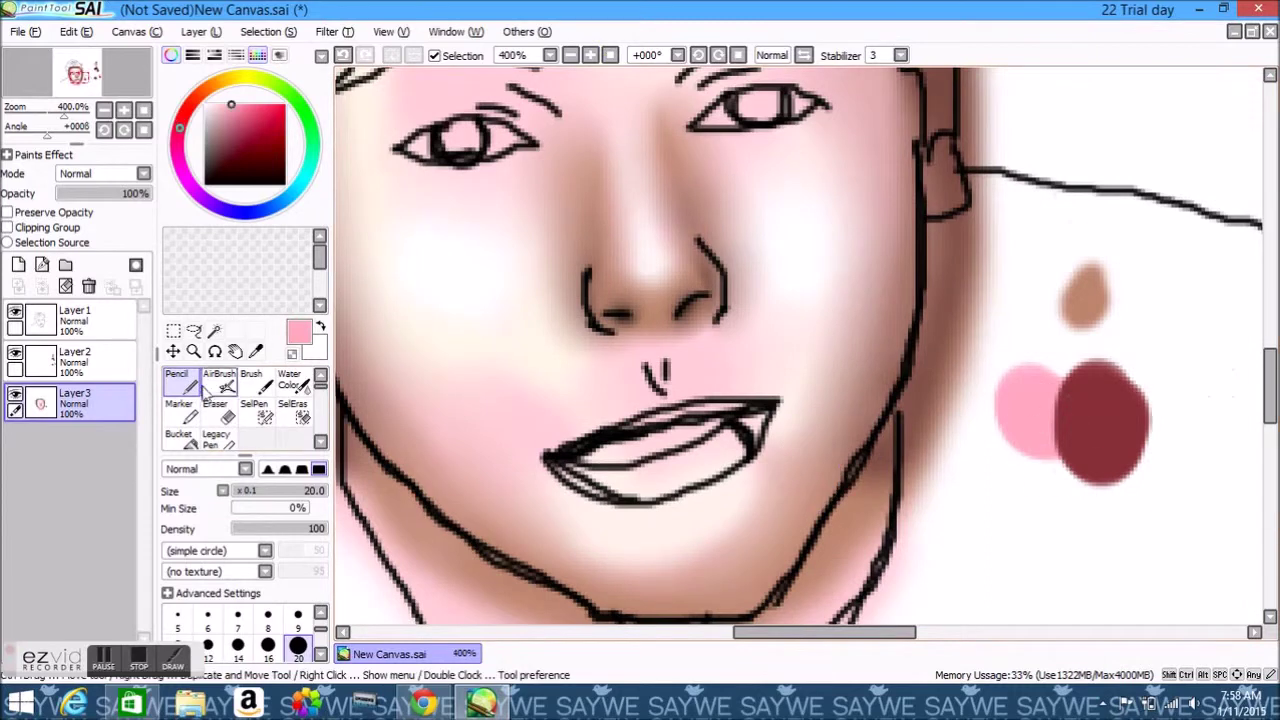
click(219, 380)
mouse_move(570, 465)
mouse_down()
mouse_move(742, 448)
mouse_move(725, 446)
mouse_up()
alt+click(1100, 420)
mouse_move(572, 448)
mouse_down()
mouse_move(680, 410)
mouse_move(645, 423)
mouse_move(748, 462)
mouse_up()
Hide Layer1 and paint the mouth opening and lip ring in black with the AirBrush at sizes 2 and 4
alt+click(645, 423)
click(15, 312)
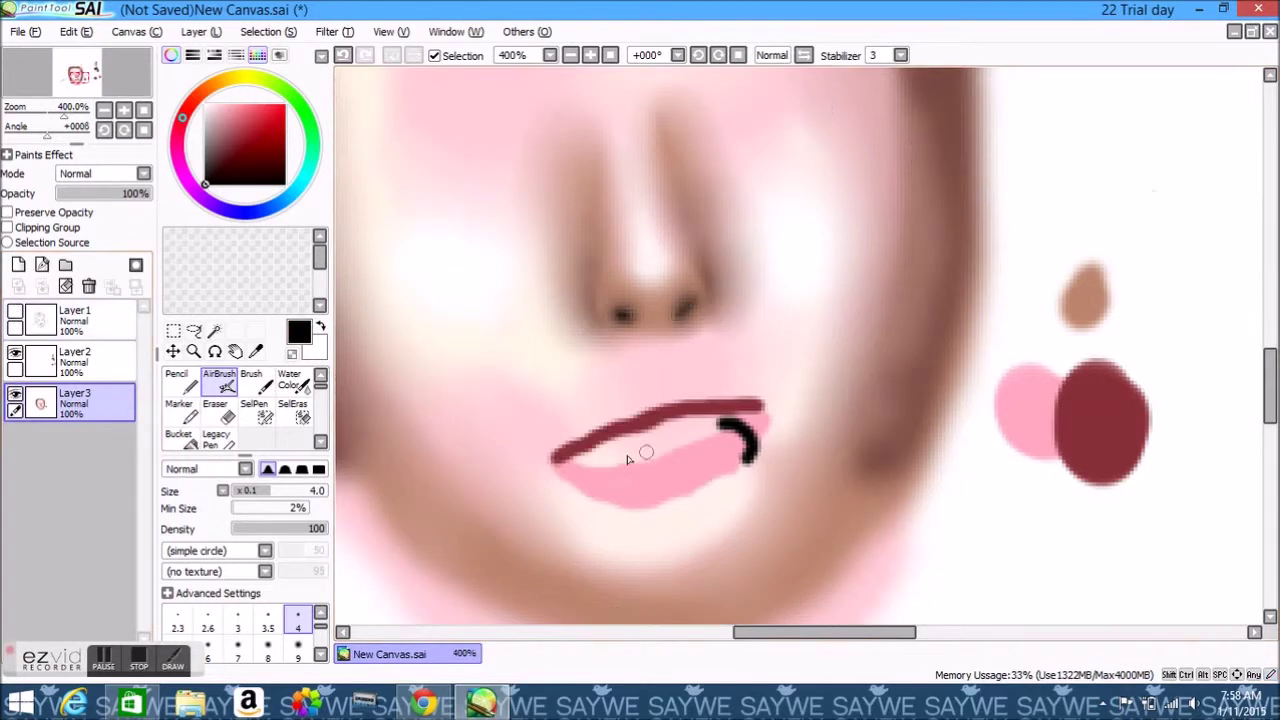
key(ctrl+z)
key(bracketleft)
key(bracketleft)
key(bracketleft)
key(bracketleft)
key(bracketleft)
drag(617, 447, 782, 397)
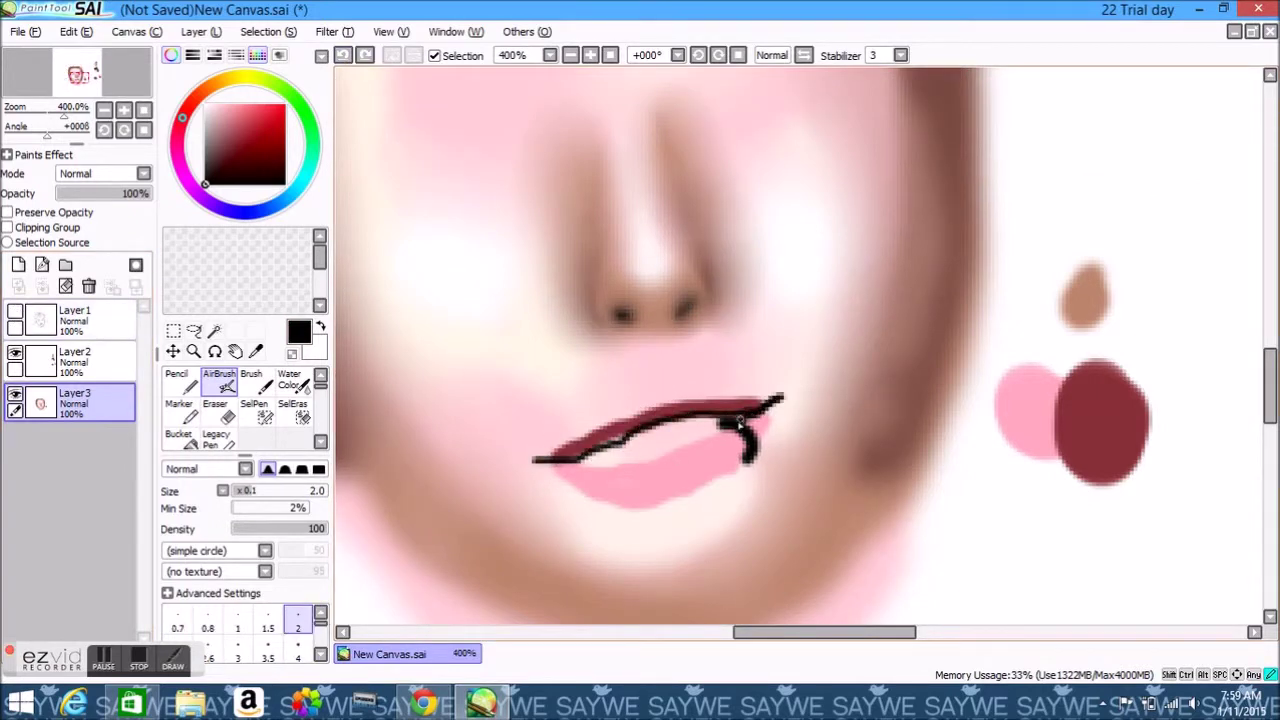
mouse_move(612, 447)
mouse_down()
mouse_move(650, 465)
mouse_move(664, 430)
mouse_move(632, 440)
mouse_up()
click(297, 655)
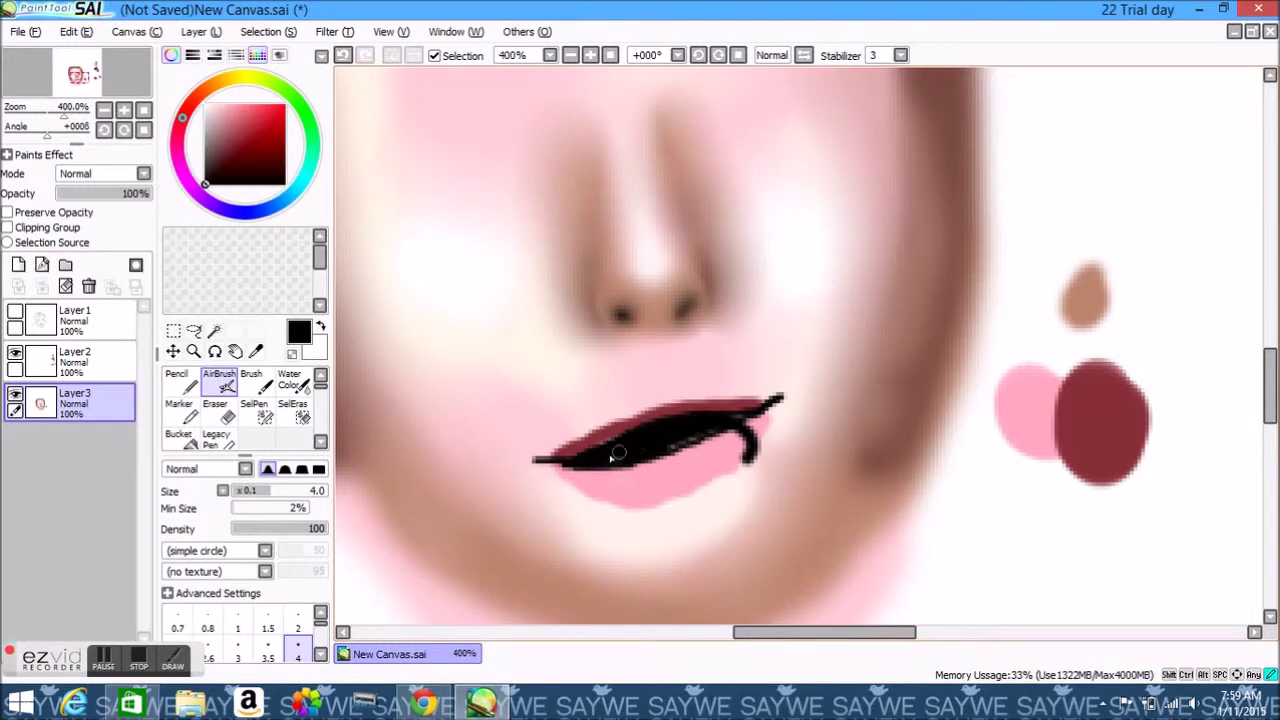
mouse_move(545, 462)
mouse_down()
mouse_move(680, 508)
mouse_move(762, 433)
mouse_up()
Edge the lower lip in dark red and add a pink accent on the upper lip and a white lower-lip highlight
drag(590, 478, 745, 430)
alt+click(1023, 400)
alt+click(645, 415)
drag(645, 415, 651, 423)
alt+click(660, 486)
drag(660, 486, 720, 451)
Blend the lip colours and the white highlight with the Blur brush at size 5
click(320, 441)
click(321, 442)
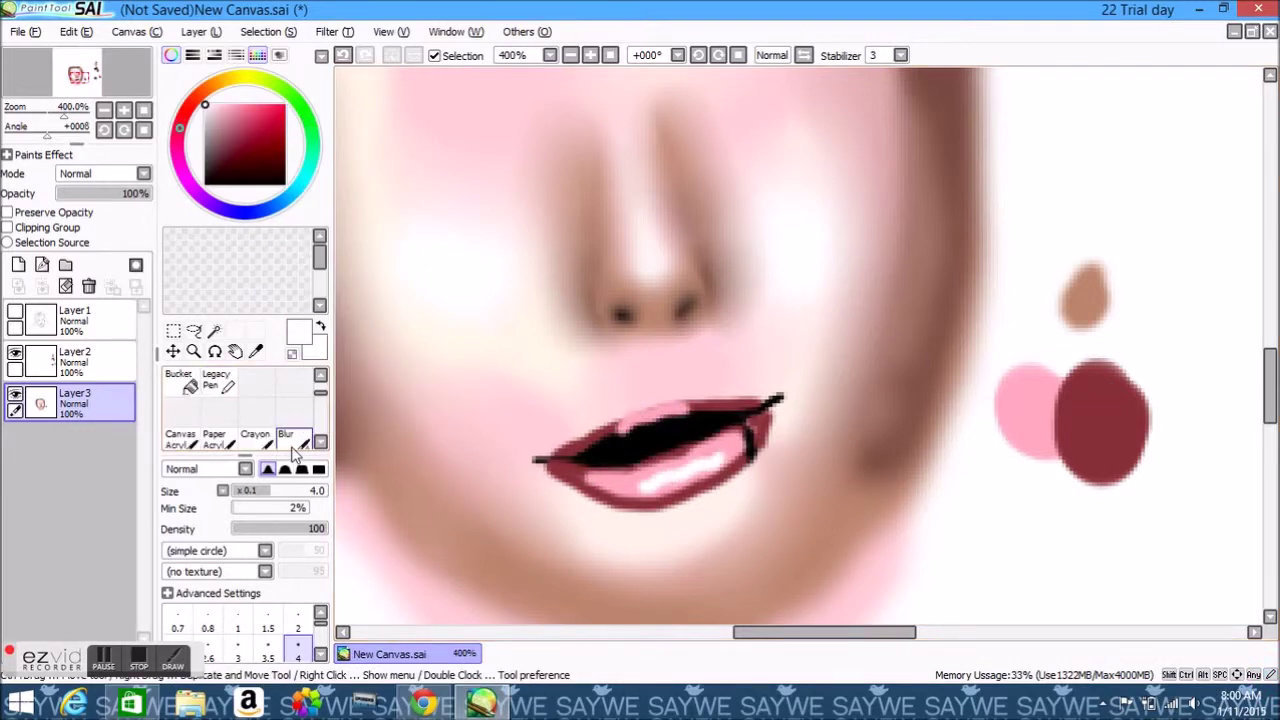
click(286, 437)
mouse_move(604, 444)
mouse_down()
mouse_move(665, 430)
mouse_move(690, 485)
mouse_move(695, 452)
mouse_move(620, 475)
mouse_up()
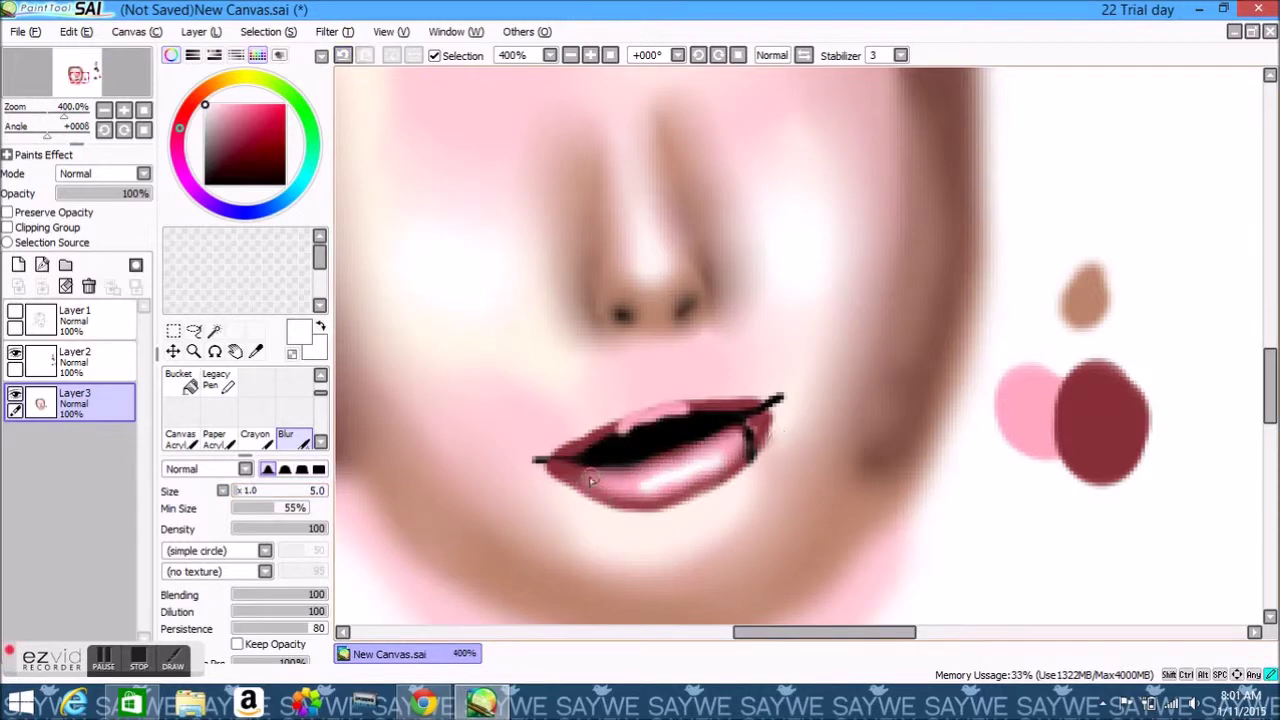
mouse_move(717, 461)
mouse_down()
mouse_move(620, 514)
mouse_move(729, 486)
mouse_move(755, 425)
mouse_move(657, 410)
mouse_move(700, 425)
mouse_move(751, 420)
mouse_move(606, 449)
mouse_move(621, 416)
mouse_up()
Touch up the black mouth opening with the AirBrush at size 4 and add a white highlight to the lip ring
key(v)
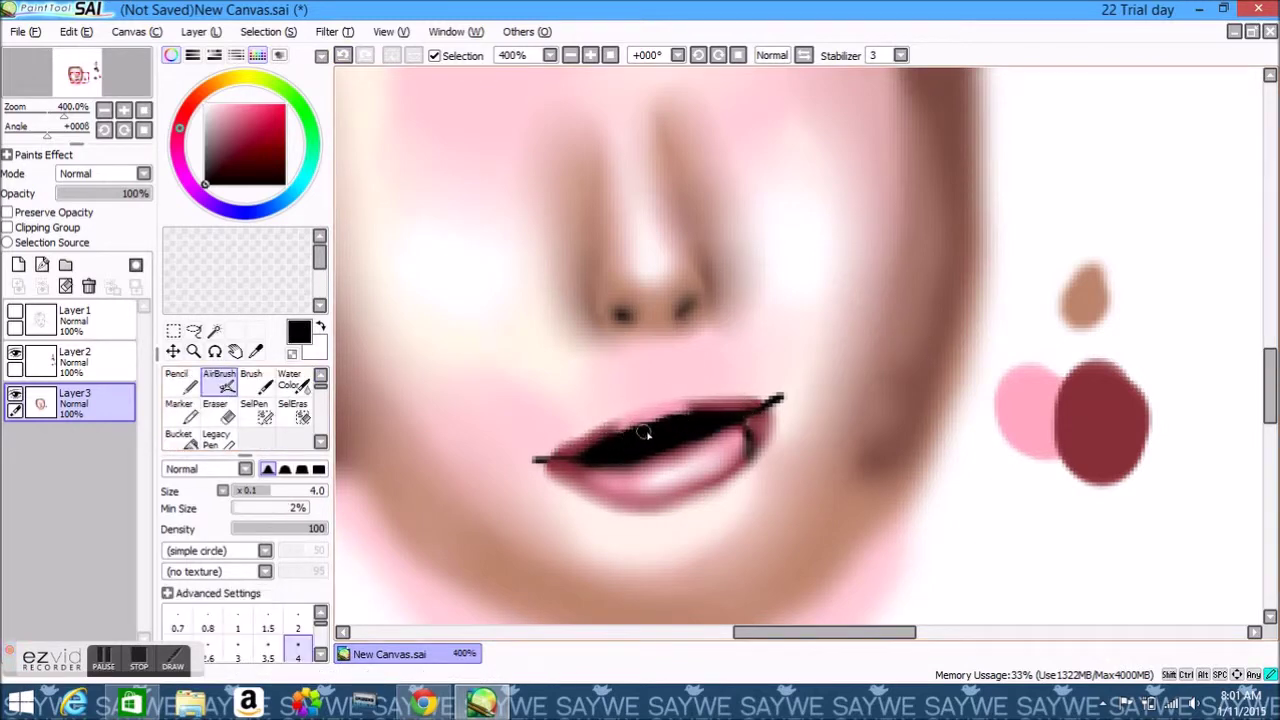
key(x)
mouse_move(750, 452)
mouse_down()
mouse_move(748, 468)
mouse_move(746, 456)
mouse_up()
click(298, 628)
Trim the lower lip's edge with a sampled skin tone at AirBrush size 4 and undo the last pink stroke
alt+click(569, 519)
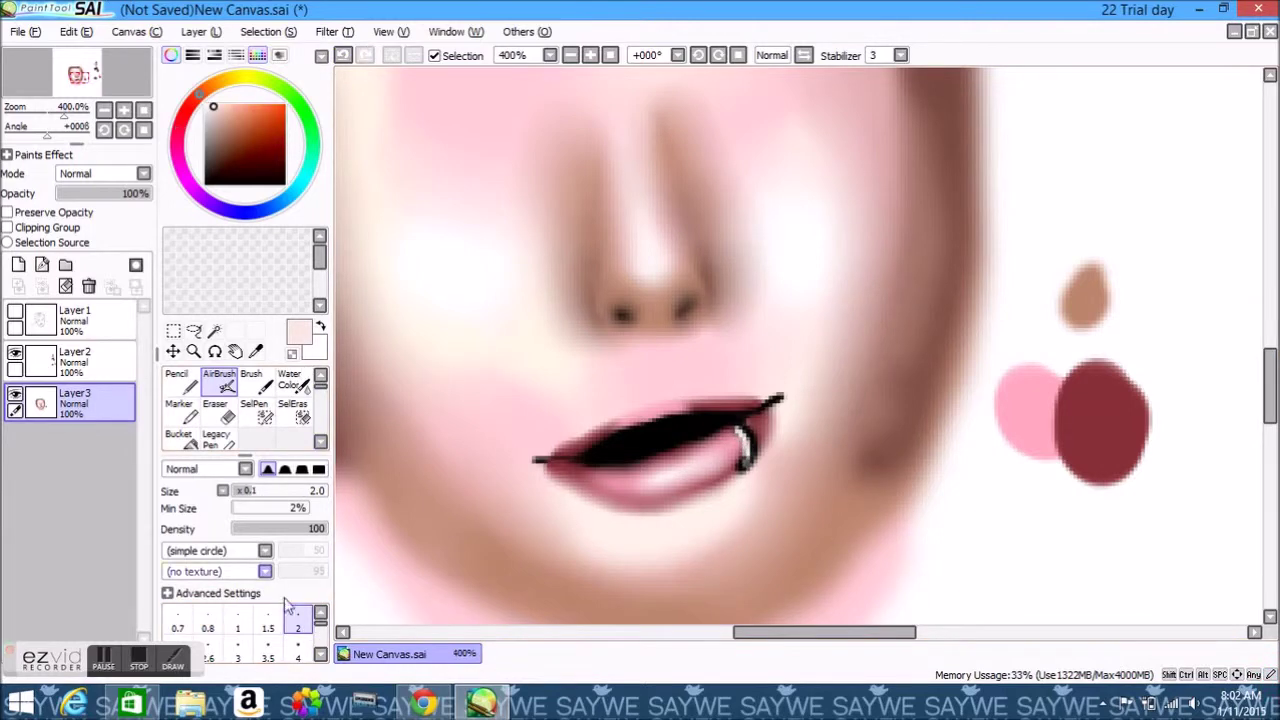
click(298, 652)
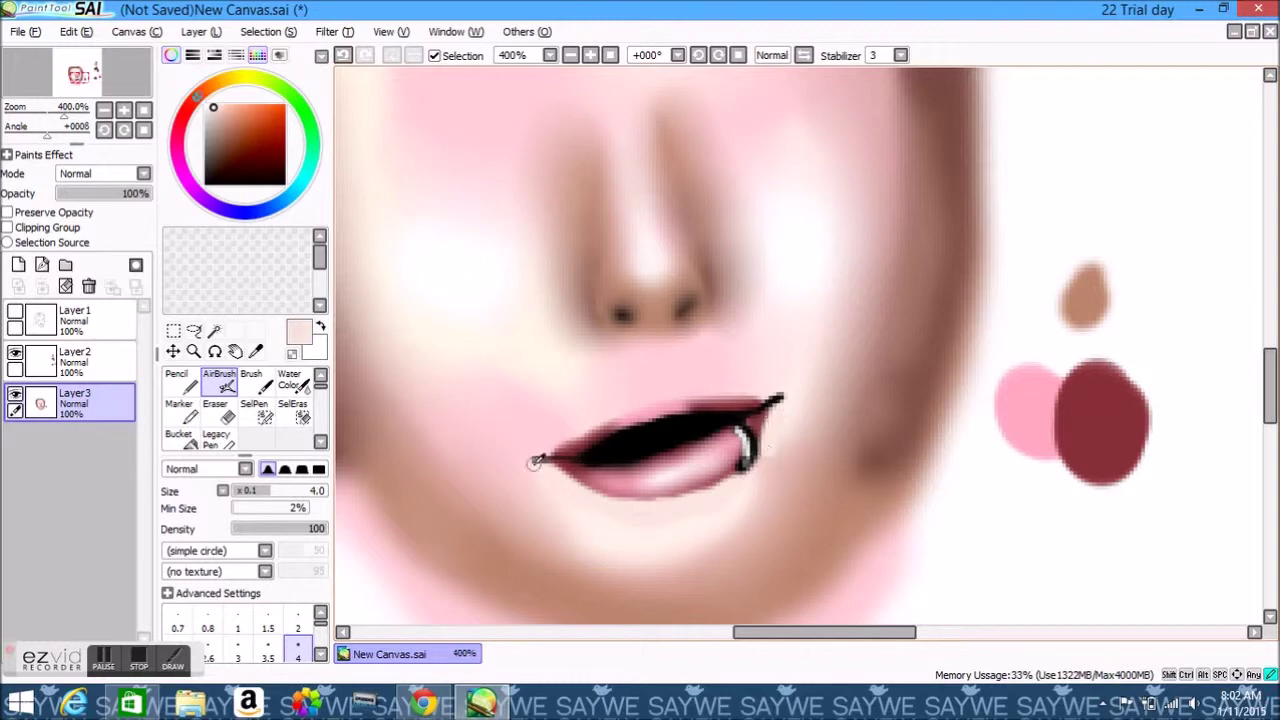
alt+click(762, 393)
drag(765, 396, 688, 402)
click(343, 56)
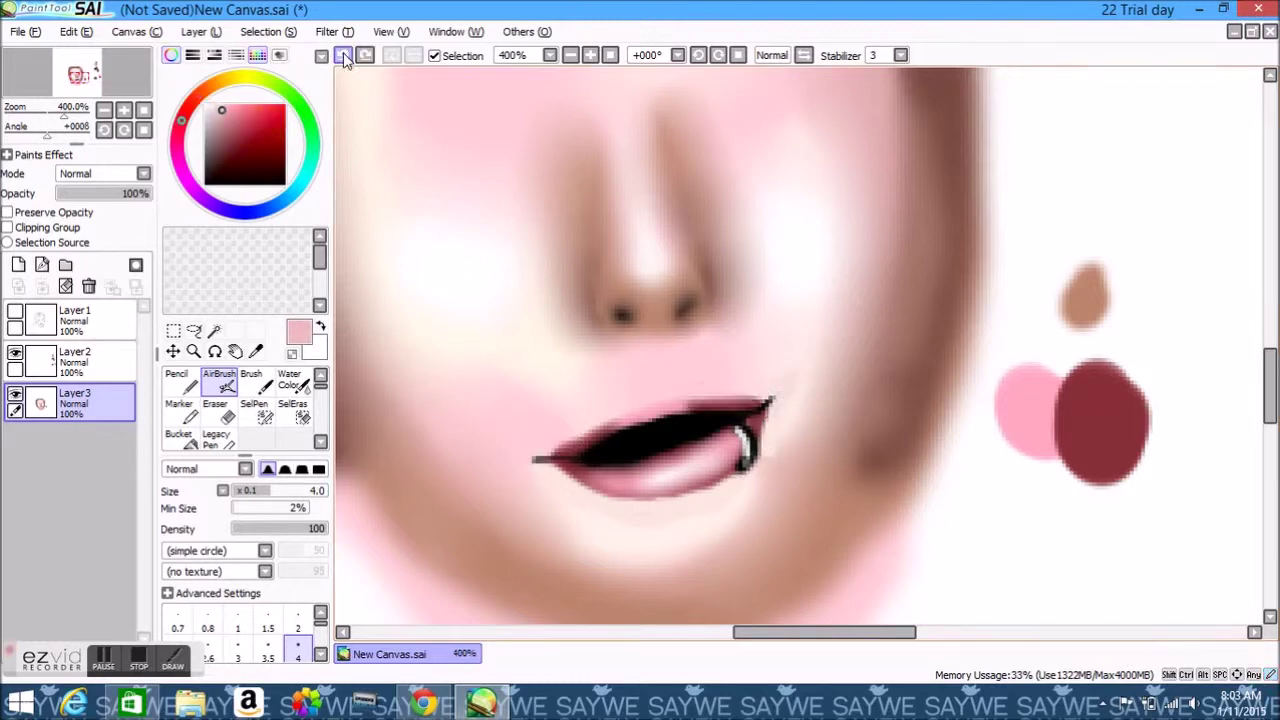
Soften the lip edges and black mouth corners with the Blur brush at size 5
scroll(300, 430, down, 2)
click(290, 440)
drag(563, 470, 731, 472)
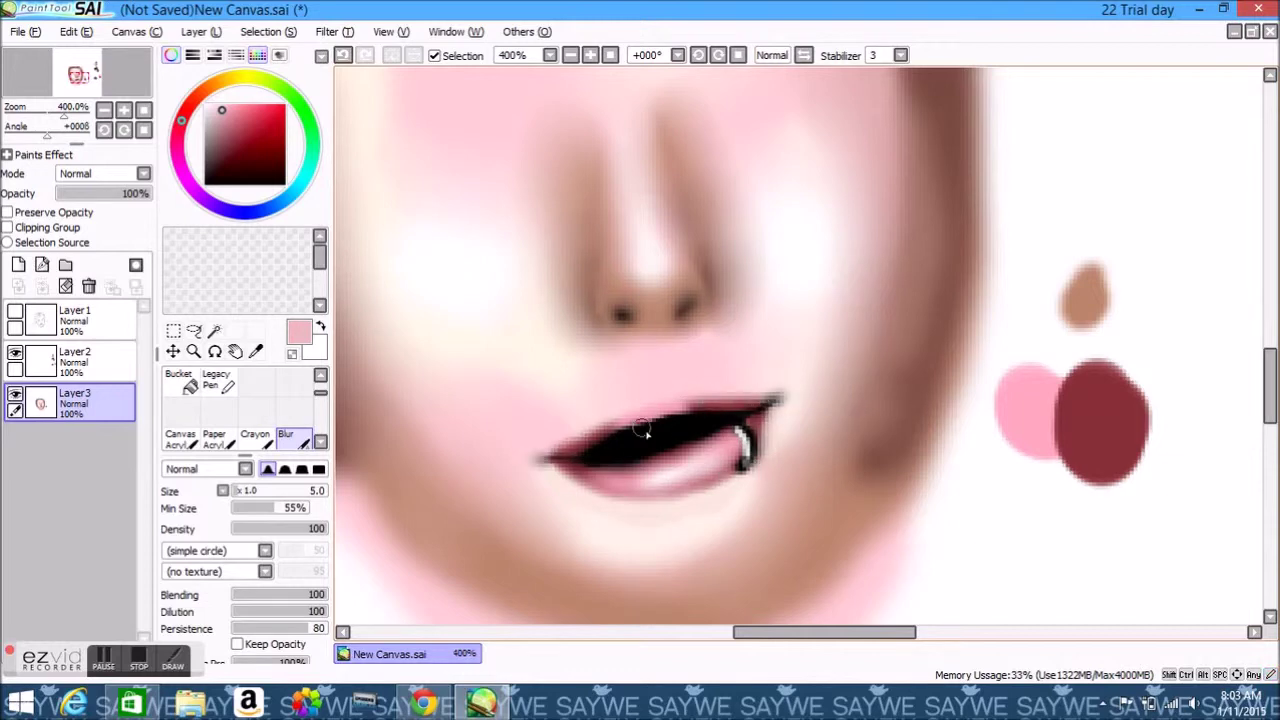
Paint a row of off-white teeth in the mouth at AirBrush size 4 and soften them with the Blur brush at size 2
click(213, 103)
scroll(240, 400, up, 2)
click(219, 380)
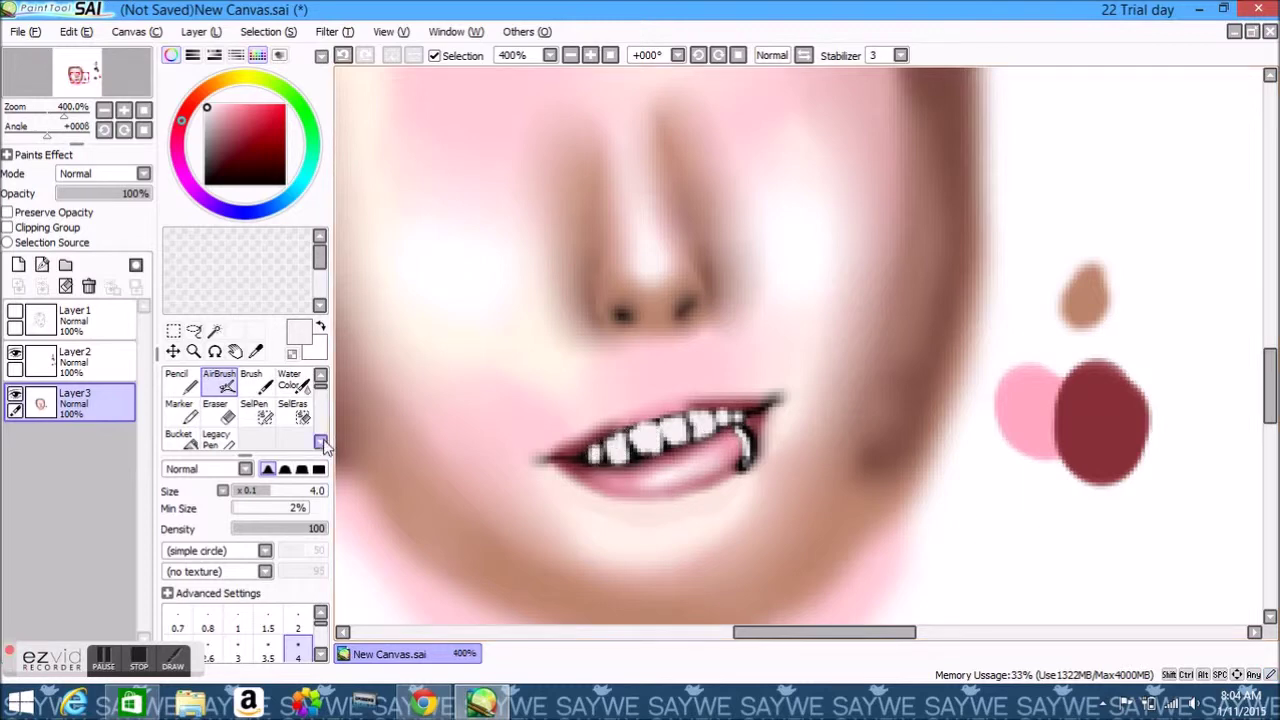
click(320, 441)
click(289, 438)
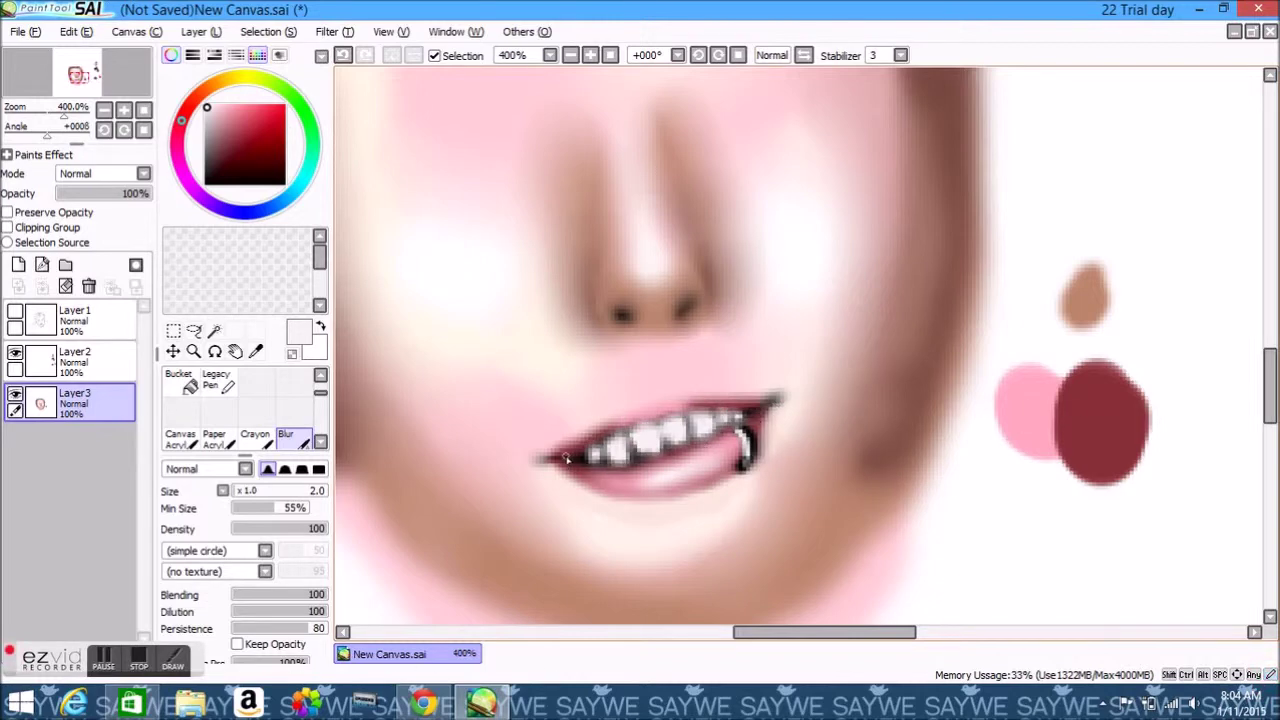
Try to soften the area around the lip ring with the Blur brush at size 10, and undo it
click(610, 55)
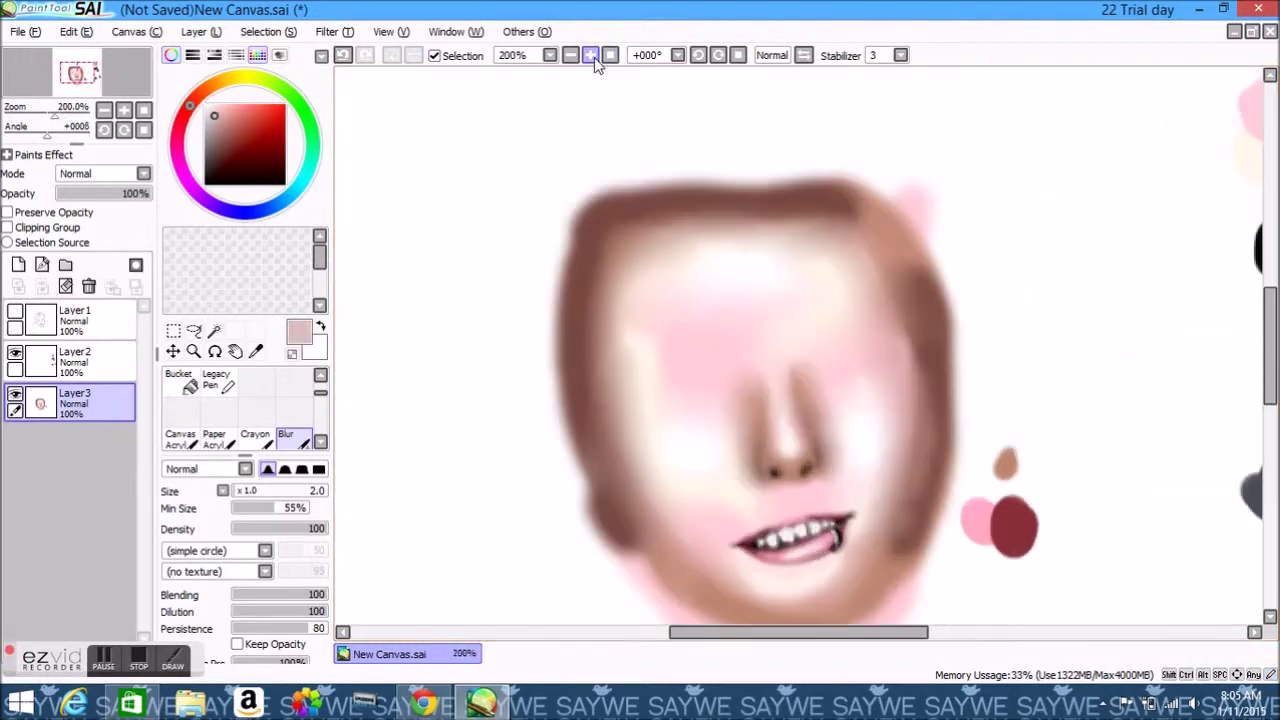
click(591, 55)
drag(882, 378, 880, 425)
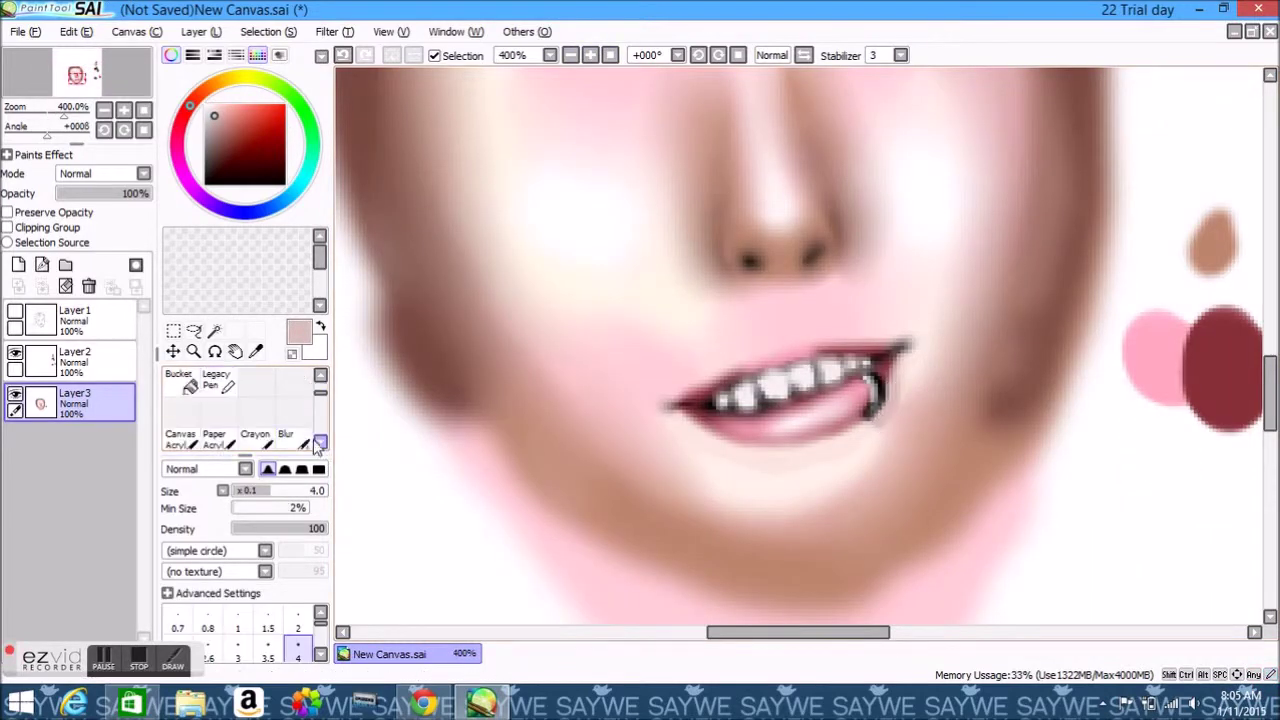
scroll(849, 427, up, 1)
click(320, 441)
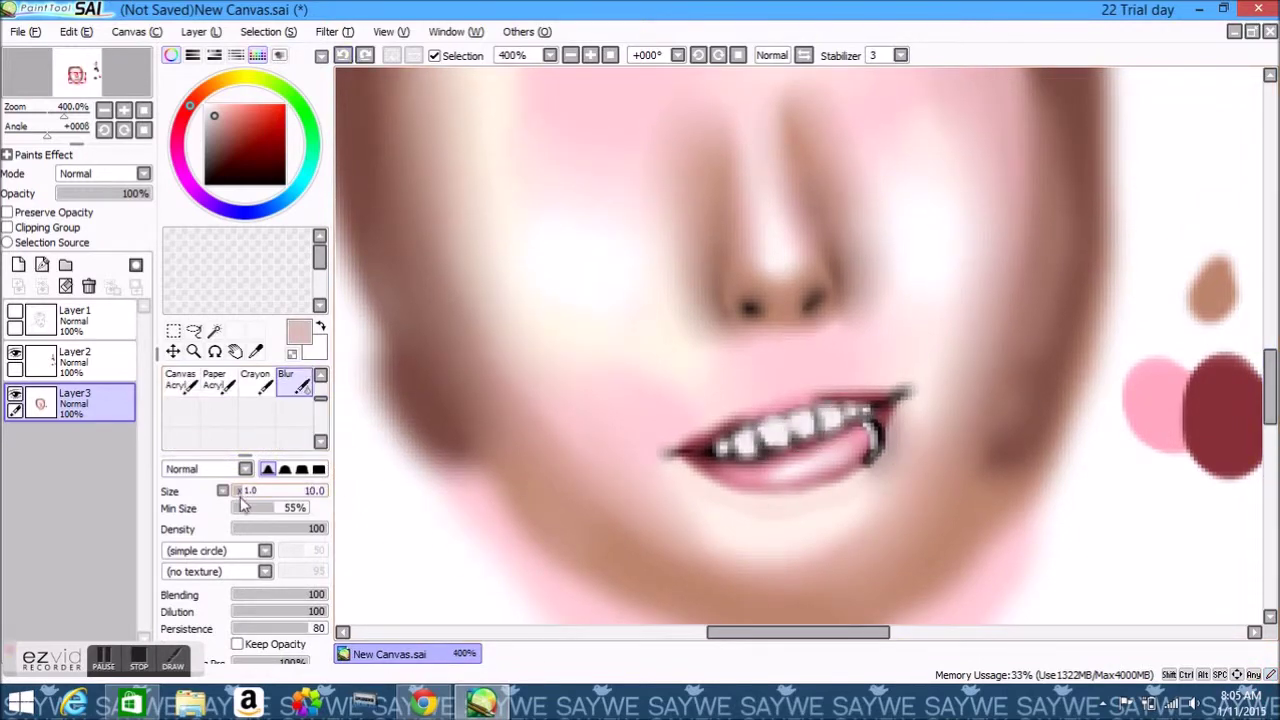
click(610, 55)
click(591, 55)
click(343, 55)
Show Layer1 and airbrush a brown V-shaped philtrum between the nose and upper lip at size 4
click(16, 314)
alt+click(1140, 313)
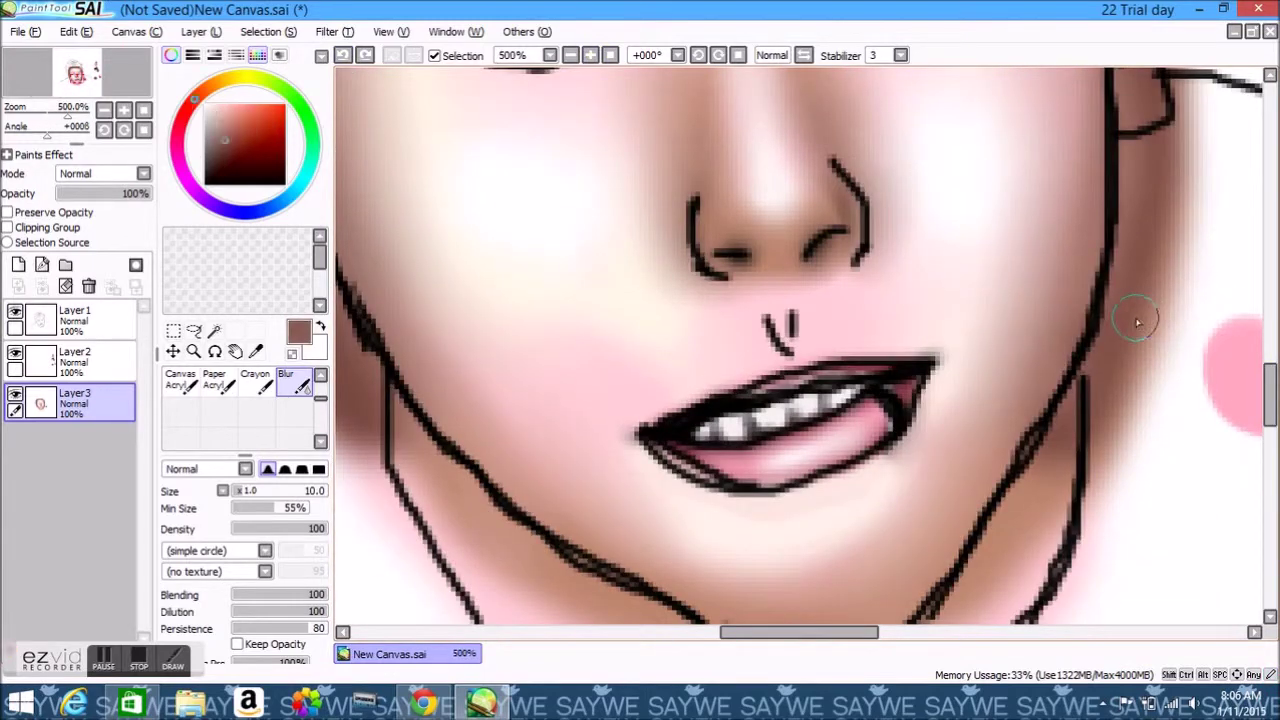
key(n)
drag(752, 302, 780, 356)
drag(800, 304, 784, 358)
drag(745, 295, 790, 355)
Hide Layer1 and blend the brown philtrum shading into the skin with the Blur brush at size 3
click(16, 314)
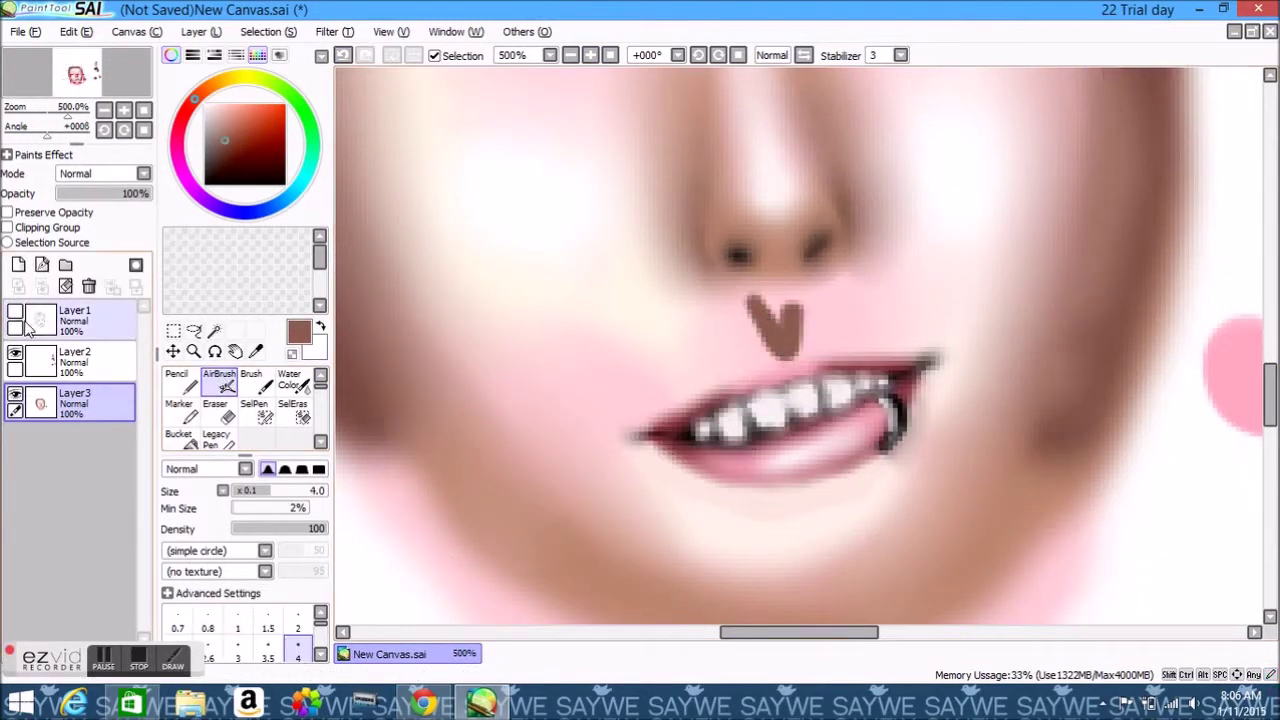
scroll(305, 450, down, 2)
click(300, 440)
mouse_move(765, 300)
mouse_down()
mouse_move(820, 323)
mouse_move(790, 345)
mouse_move(805, 340)
mouse_up()
alt+click(810, 347)
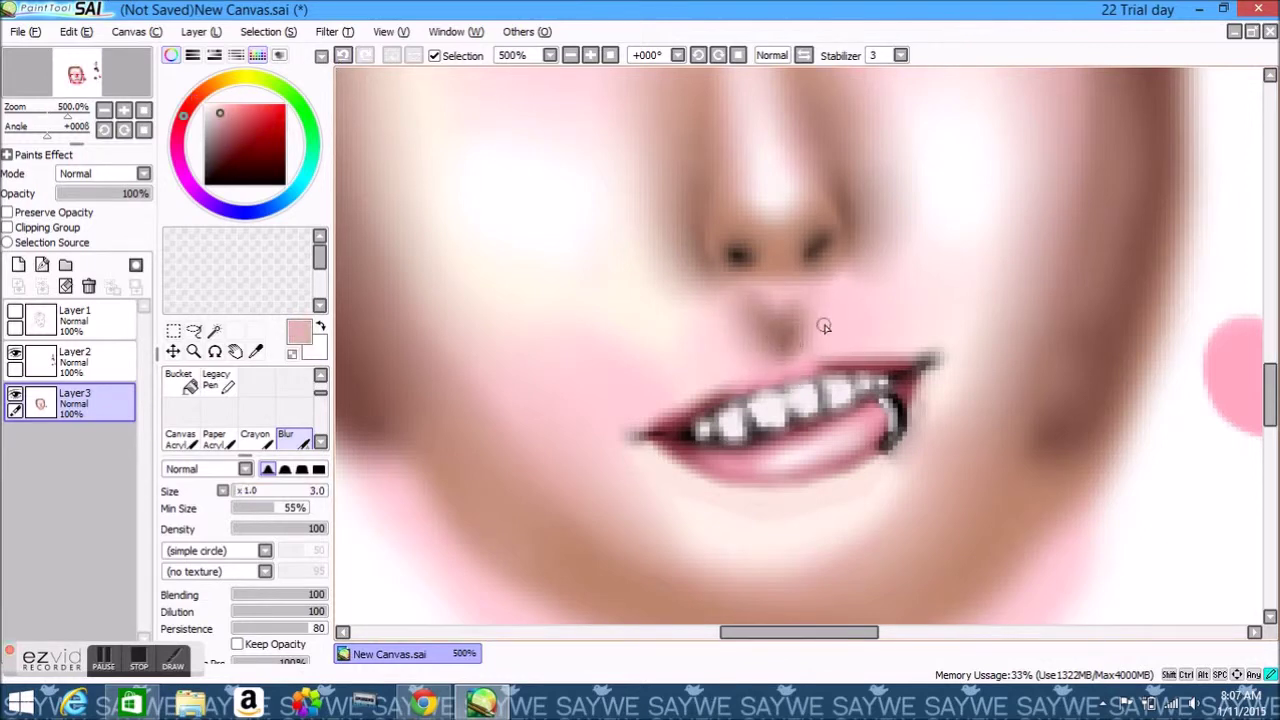
Examine the painted nose, philtrum and mouth with the Layer1 line art shown and hidden
scroll(775, 385, down, 5)
scroll(700, 200, up, 4)
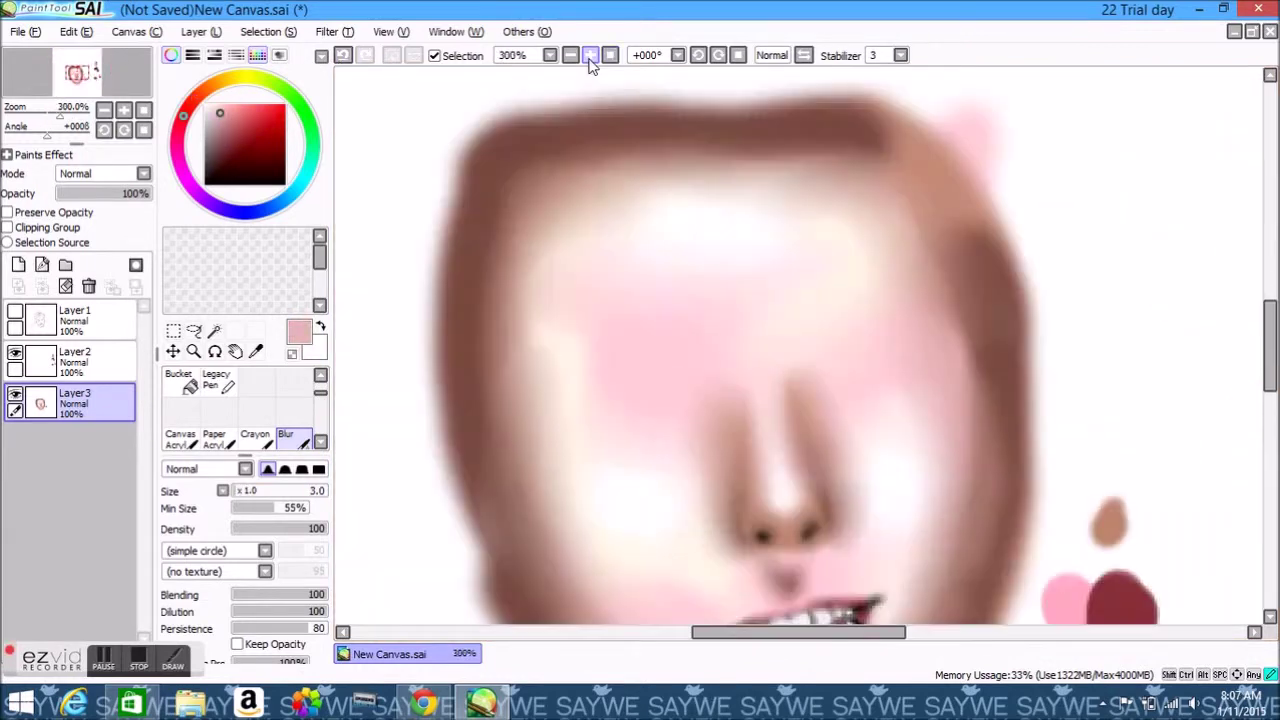
scroll(600, 300, down, 4)
click(15, 314)
scroll(800, 418, up, 5)
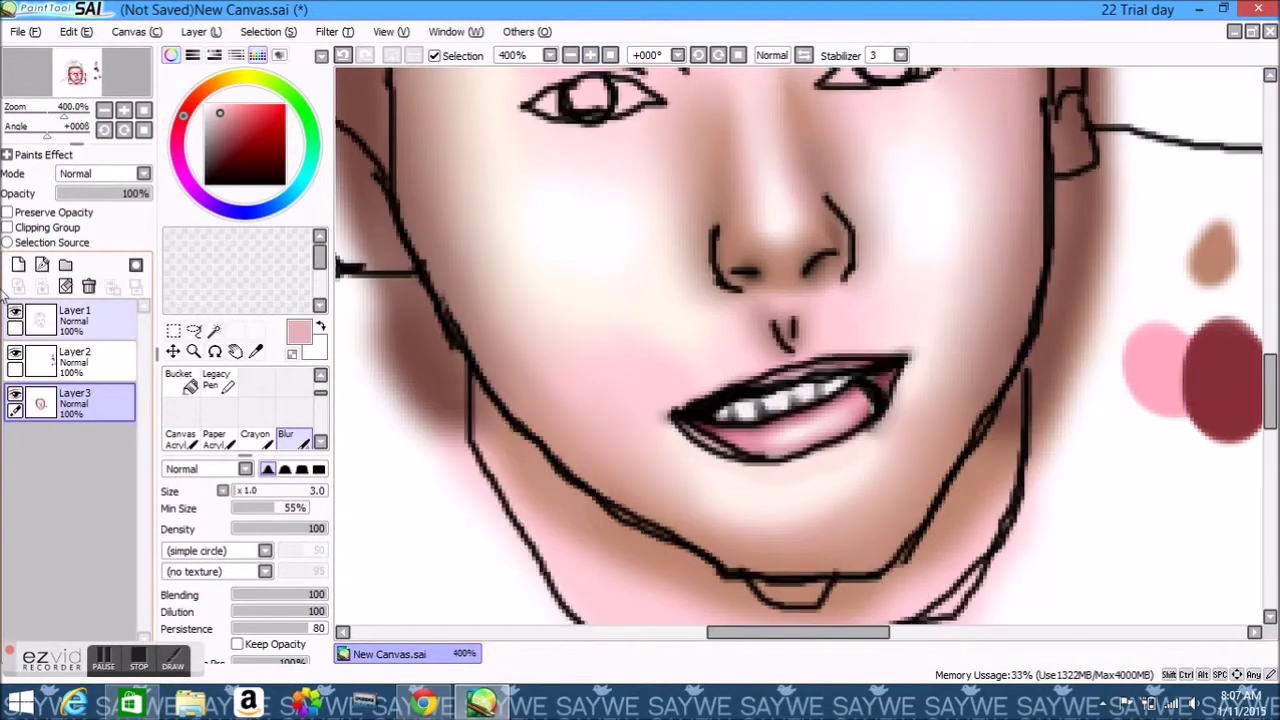
click(15, 314)
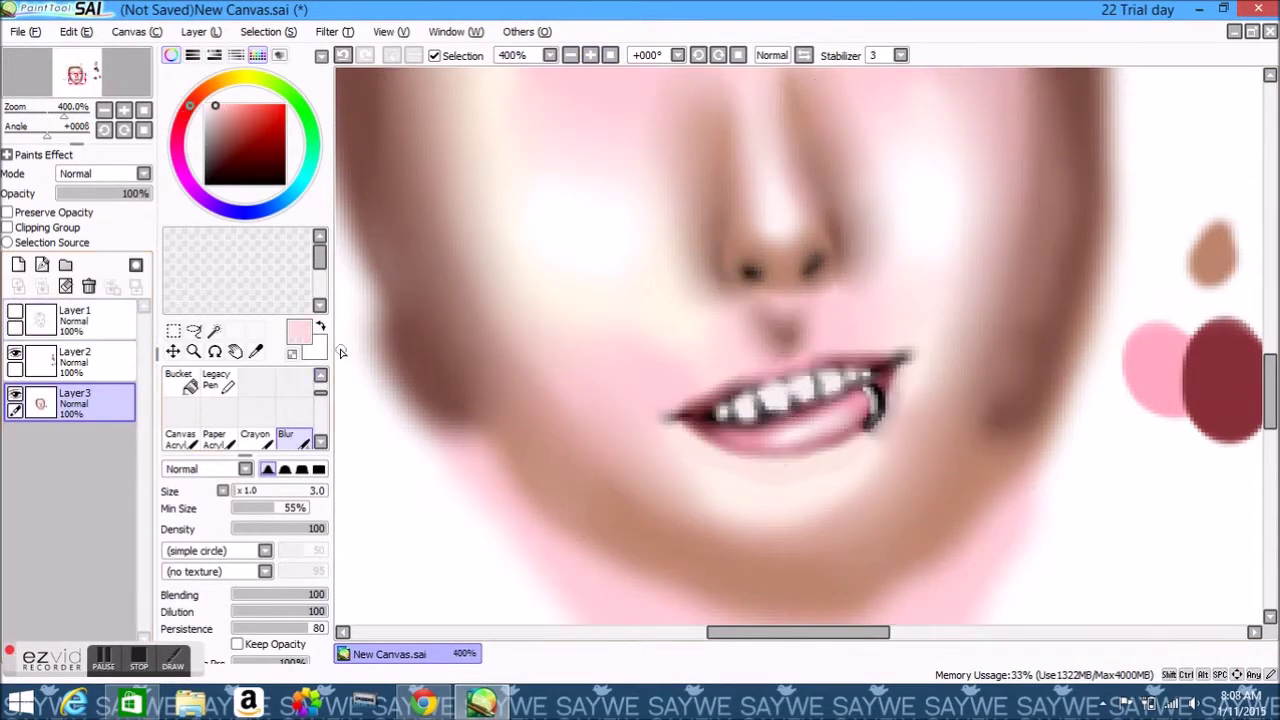
scroll(245, 400, up, 3)
click(220, 380)
key(b)
scroll(886, 355, down, 5)
scroll(800, 300, up, 5)
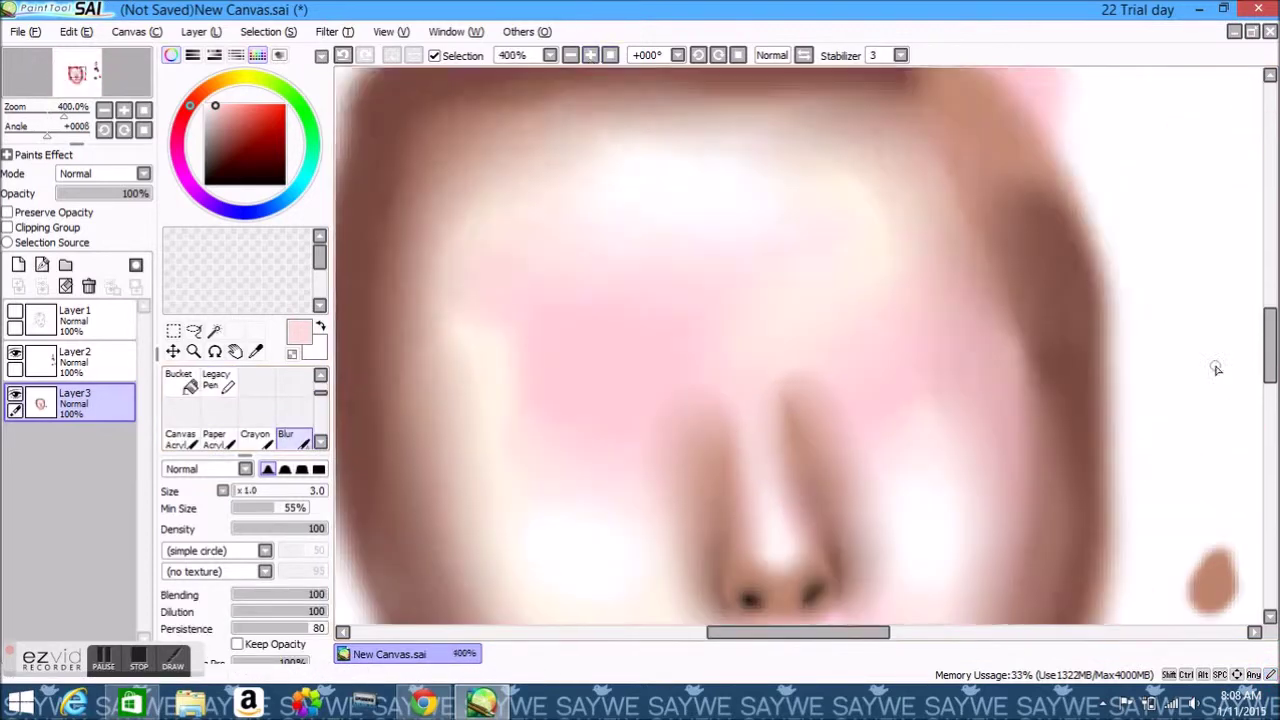
Repaint the upper lip in dark maroon along the tops of the teeth and blend it with the Blur brush at size 3
scroll(738, 420, up, 1)
alt+click(738, 420)
key(v)
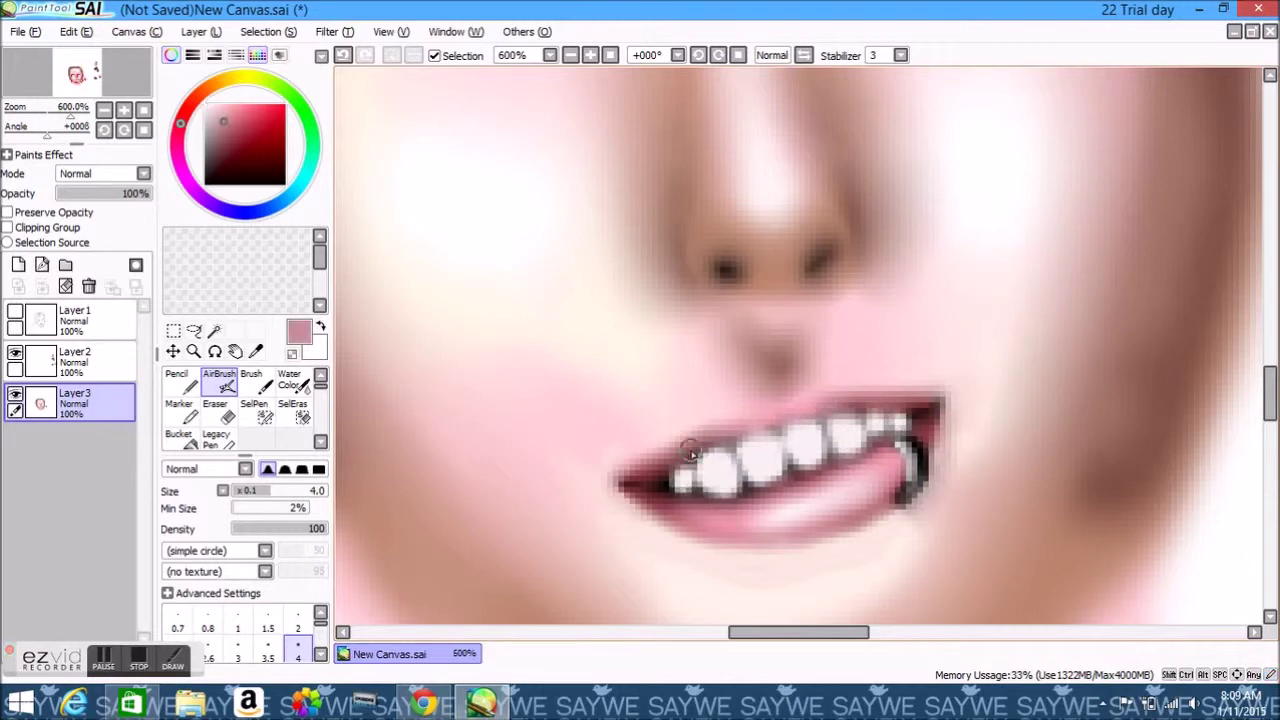
drag(720, 452, 908, 420)
key(b)
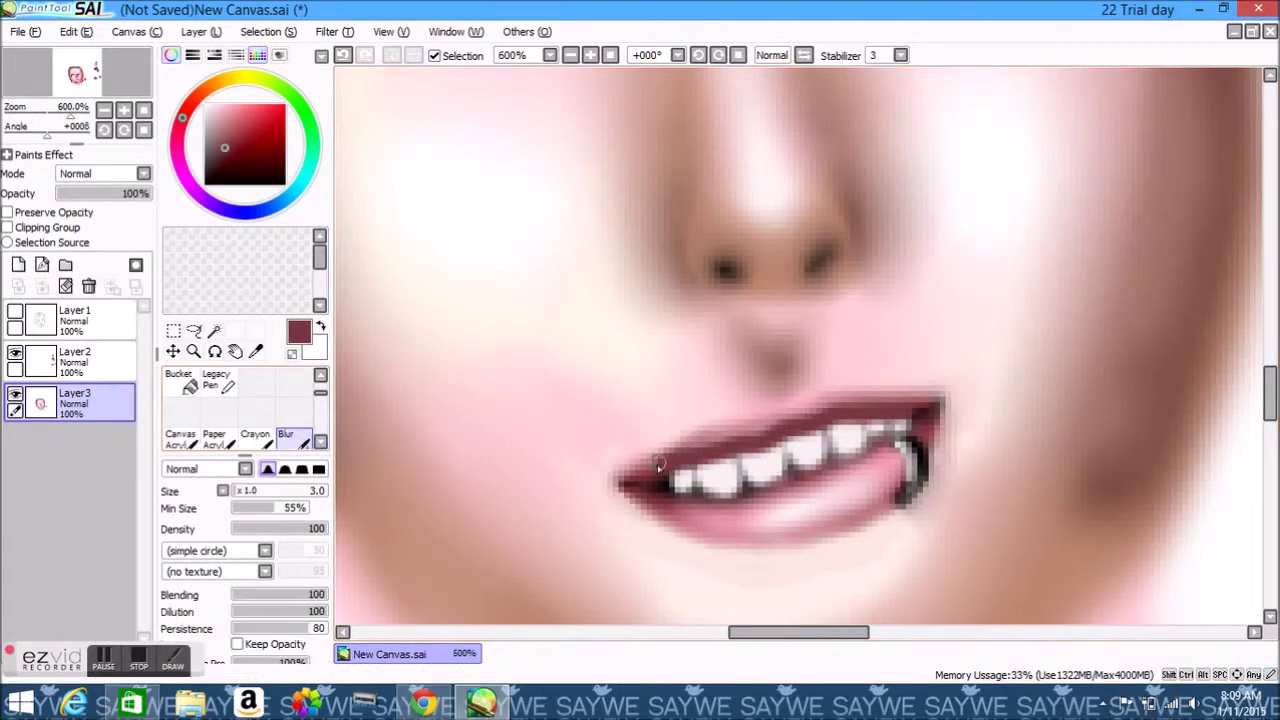
key(ctrl+z)
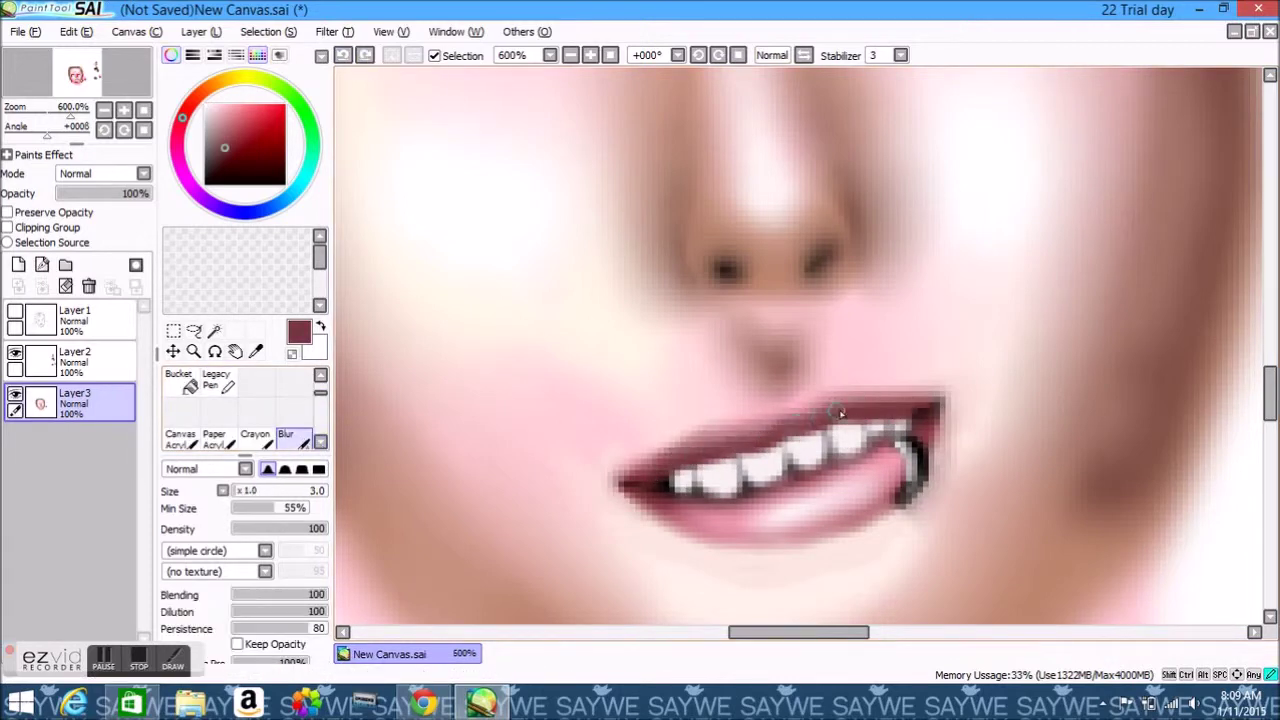
Sample the dark grey palette colour and dab a swatch of it beside the face with the Pencil at size 20
click(591, 56)
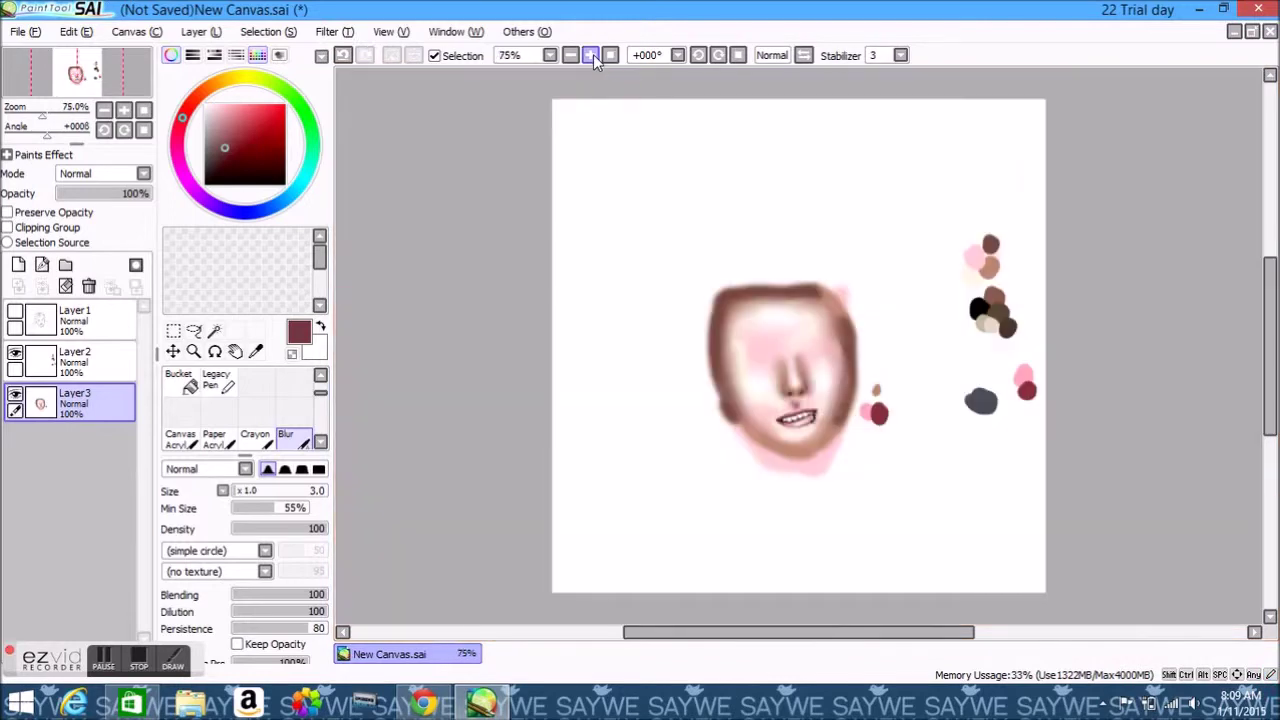
click(591, 56)
click(590, 56)
scroll(854, 494, down, 3)
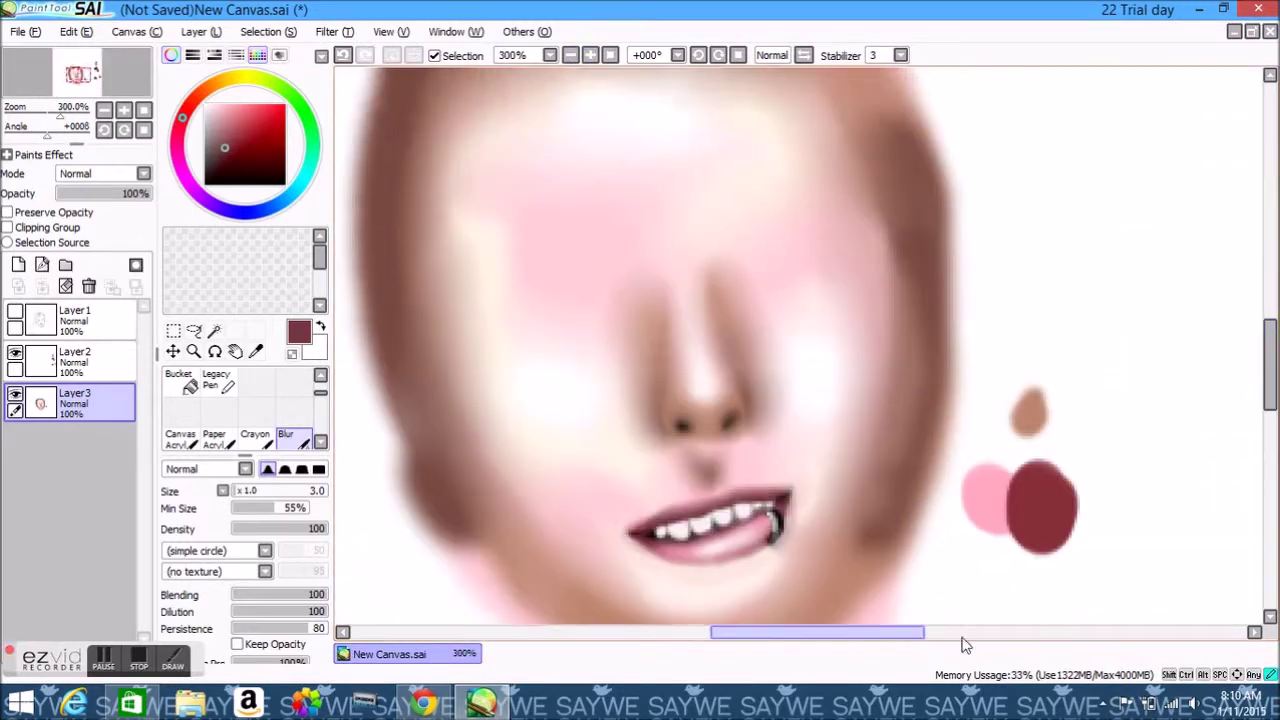
scroll(960, 400, right, 5)
alt+click(1014, 457)
scroll(960, 400, left, 5)
key(n)
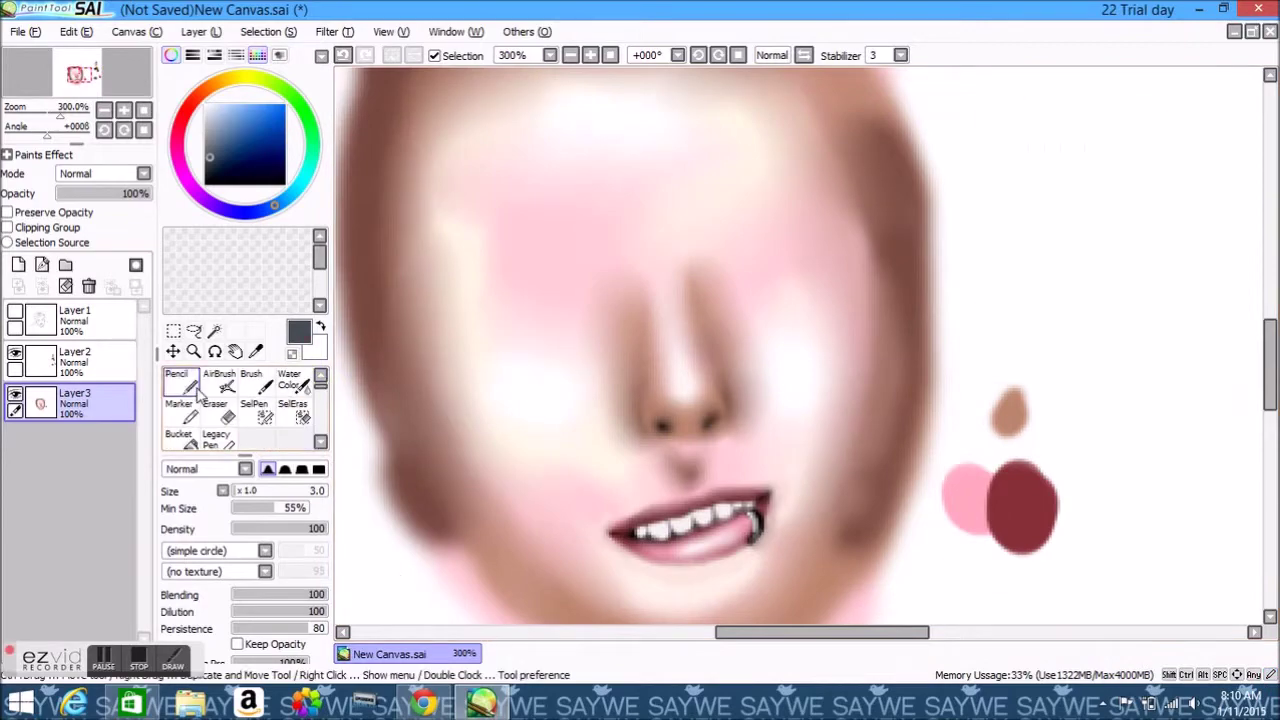
key(ctrl+plus)
key(ctrl+plus)
click(1004, 238)
Fill the irises of both eyes on Layer3 with dark grey using the AirBrush at size 4
key(ctrl+minus)
key(ctrl+minus)
key(ctrl+minus)
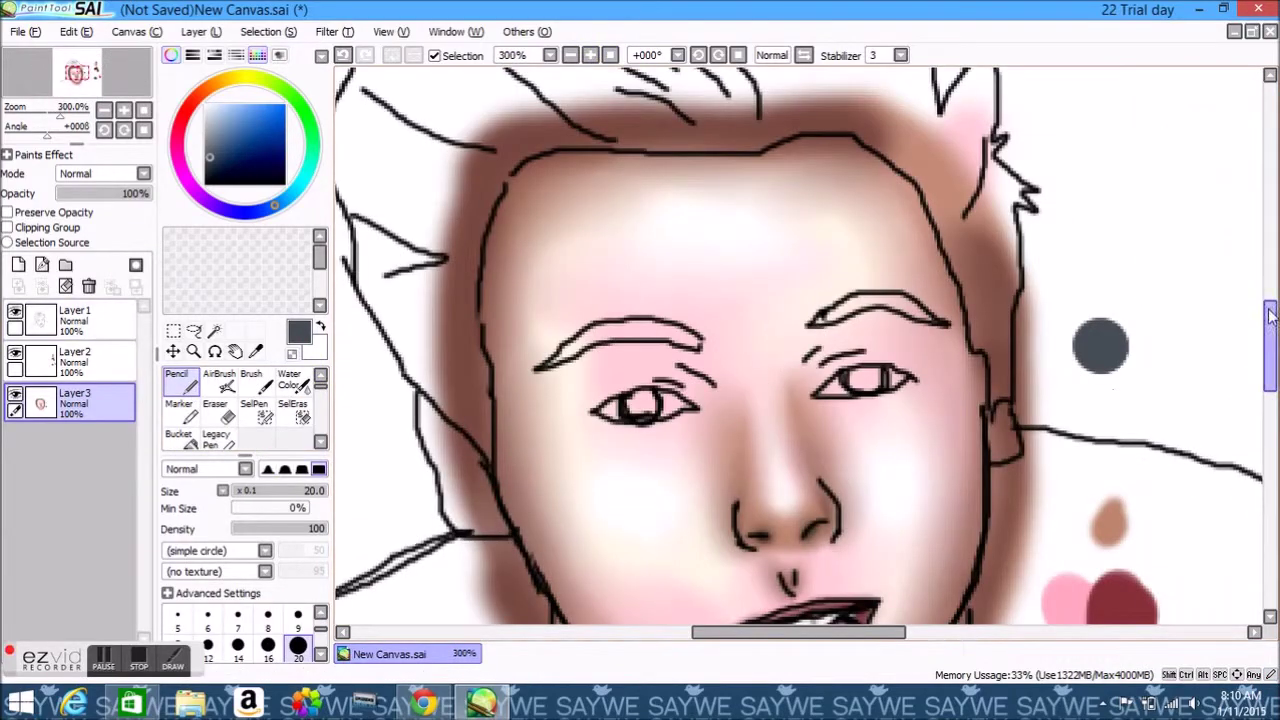
drag(1270, 342, 1270, 372)
click(590, 55)
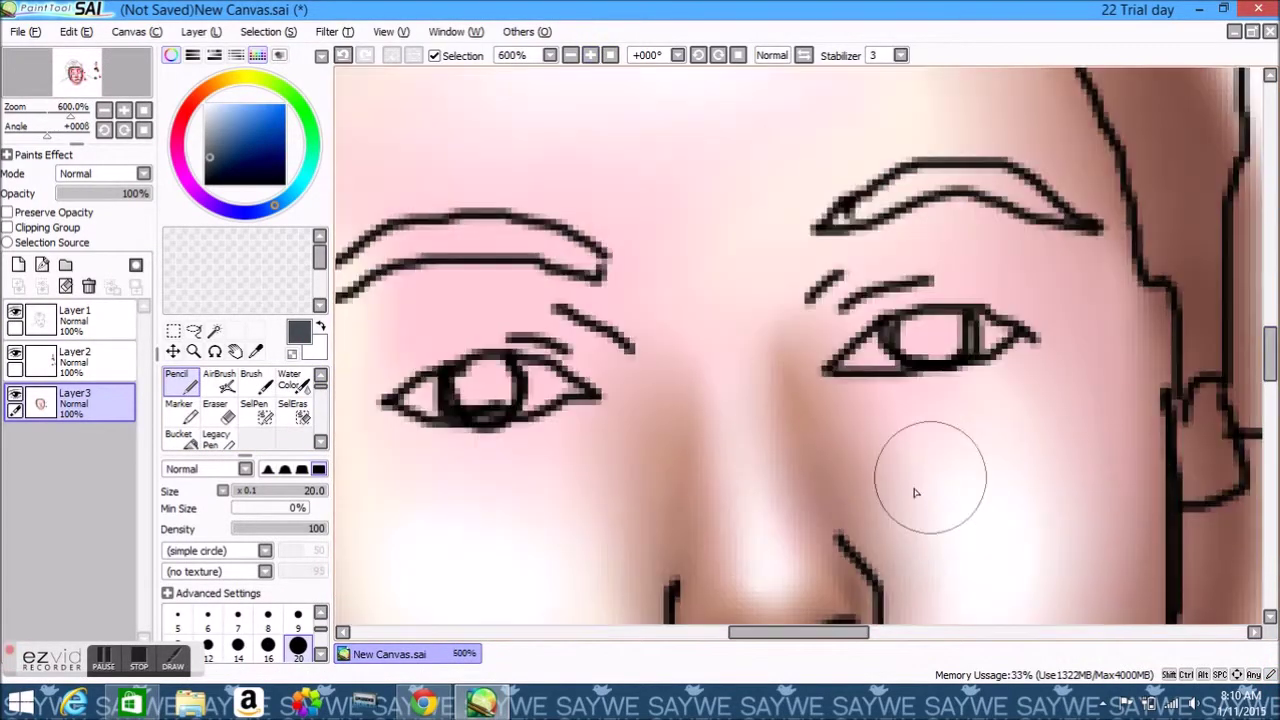
drag(848, 632, 884, 632)
key(v)
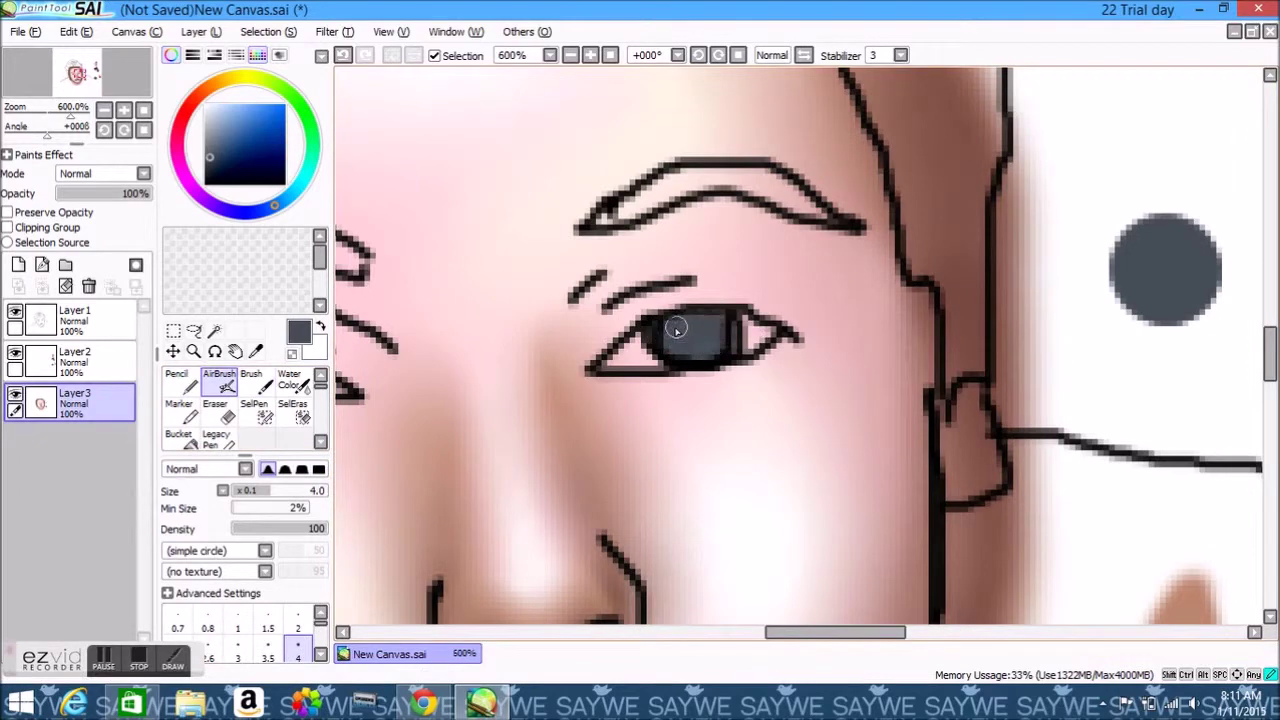
drag(815, 632, 765, 632)
drag(548, 385, 563, 398)
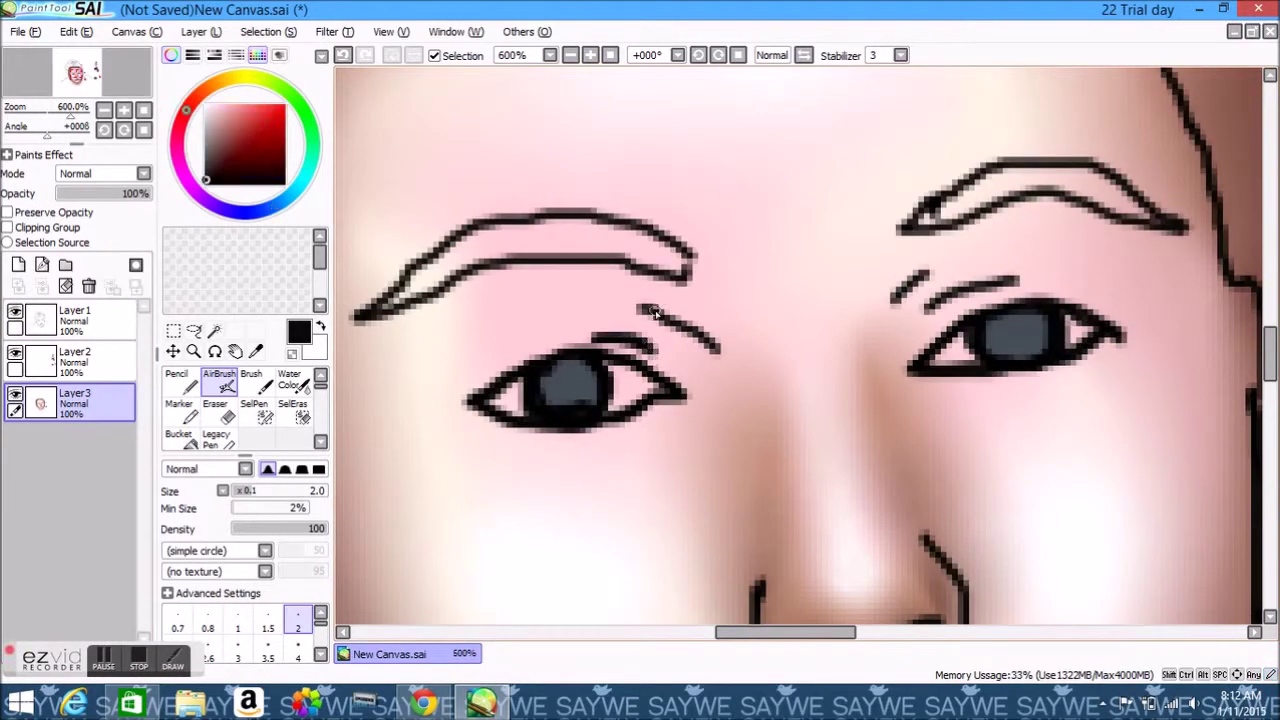
Paint the left eye's thick black outline, white eyeball and red inner corner with the AirBrush at size 2
scroll(623, 214, up, 2)
click(711, 632)
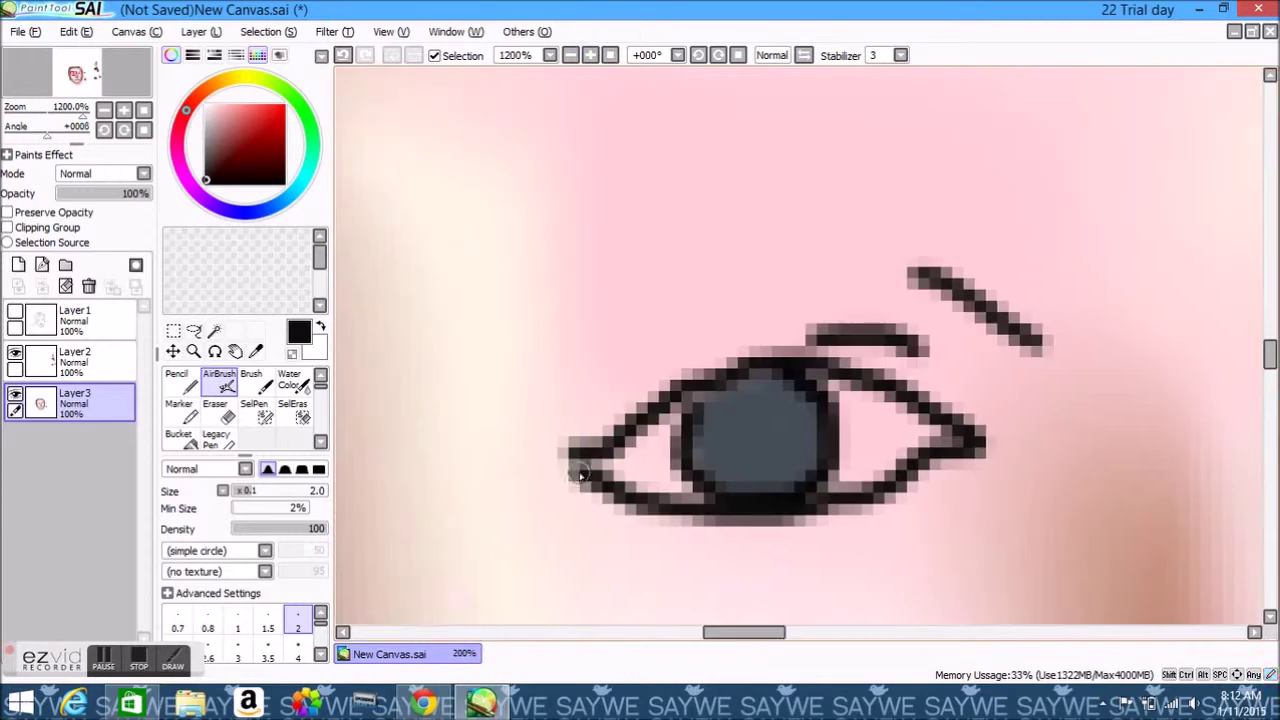
mouse_move(575, 452)
mouse_down()
mouse_move(620, 425)
mouse_move(950, 440)
mouse_move(866, 477)
mouse_move(894, 420)
mouse_up()
alt+click(900, 430)
drag(662, 430, 641, 457)
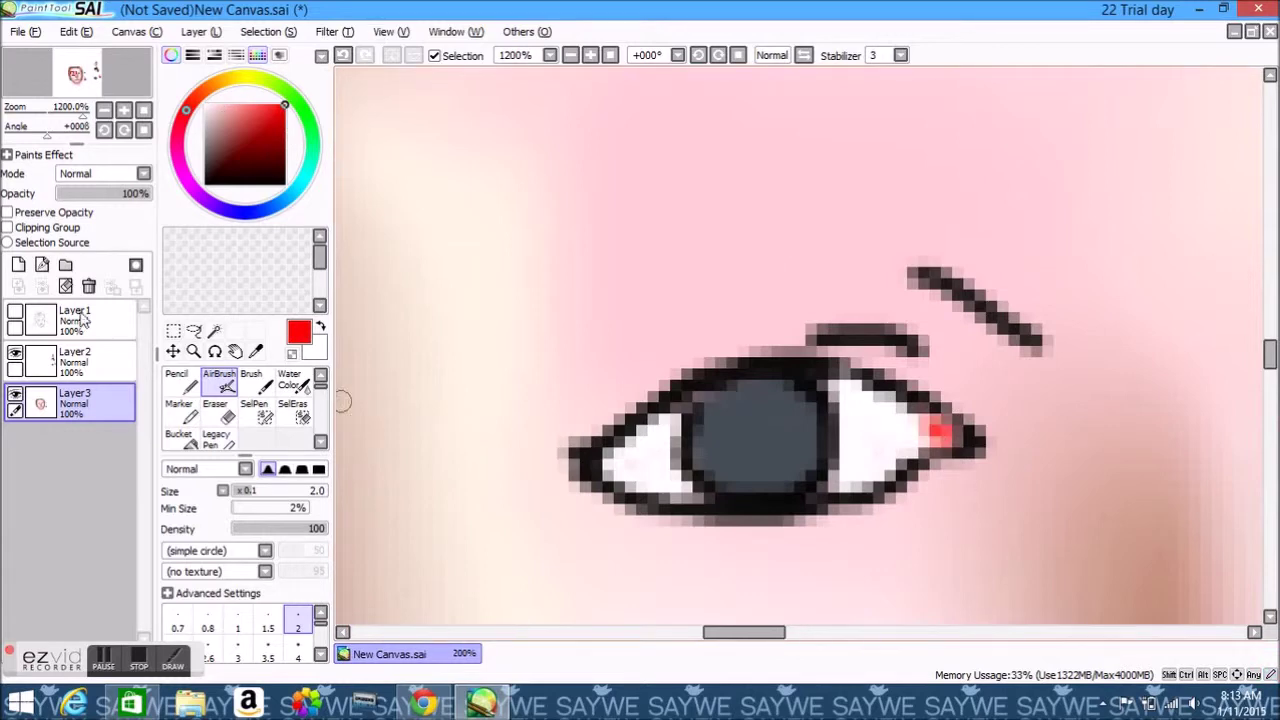
Paint a black pupil in the left iris at size 4 and add white highlights with a smaller AirBrush
click(760, 439)
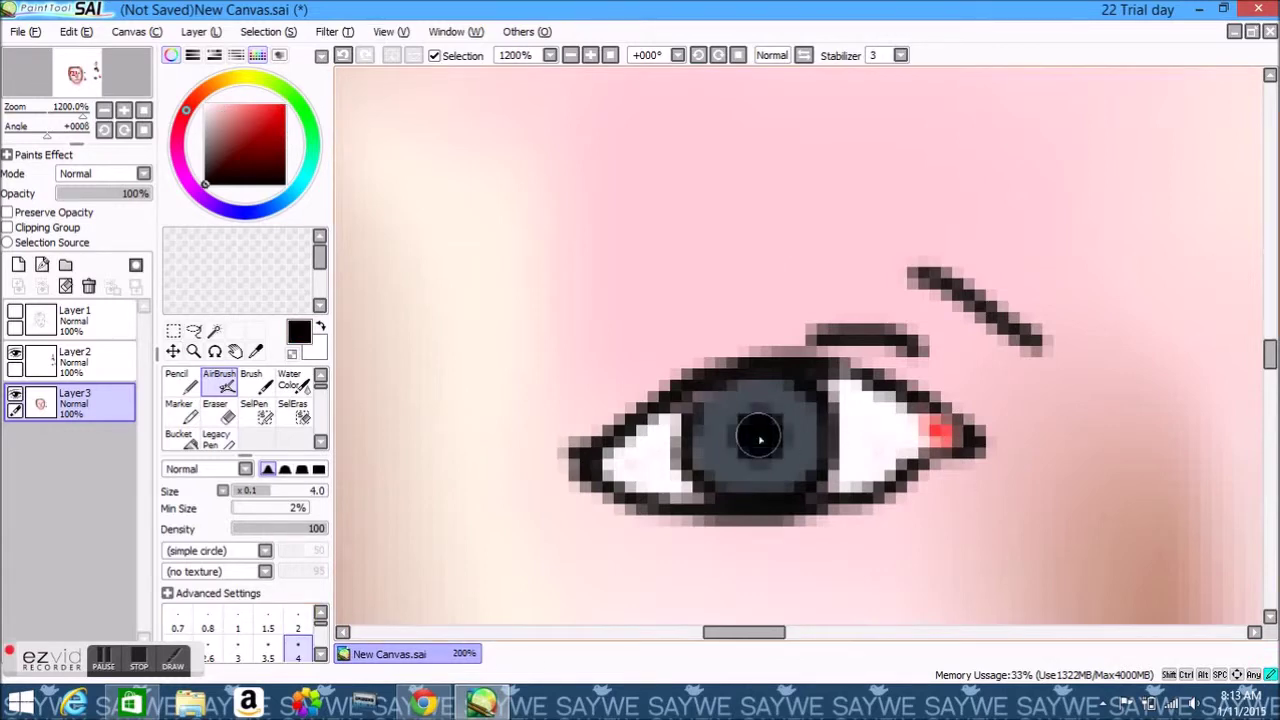
click(206, 105)
key(bracketleft)
key(bracketleft)
key(bracketleft)
key(bracketleft)
key(bracketleft)
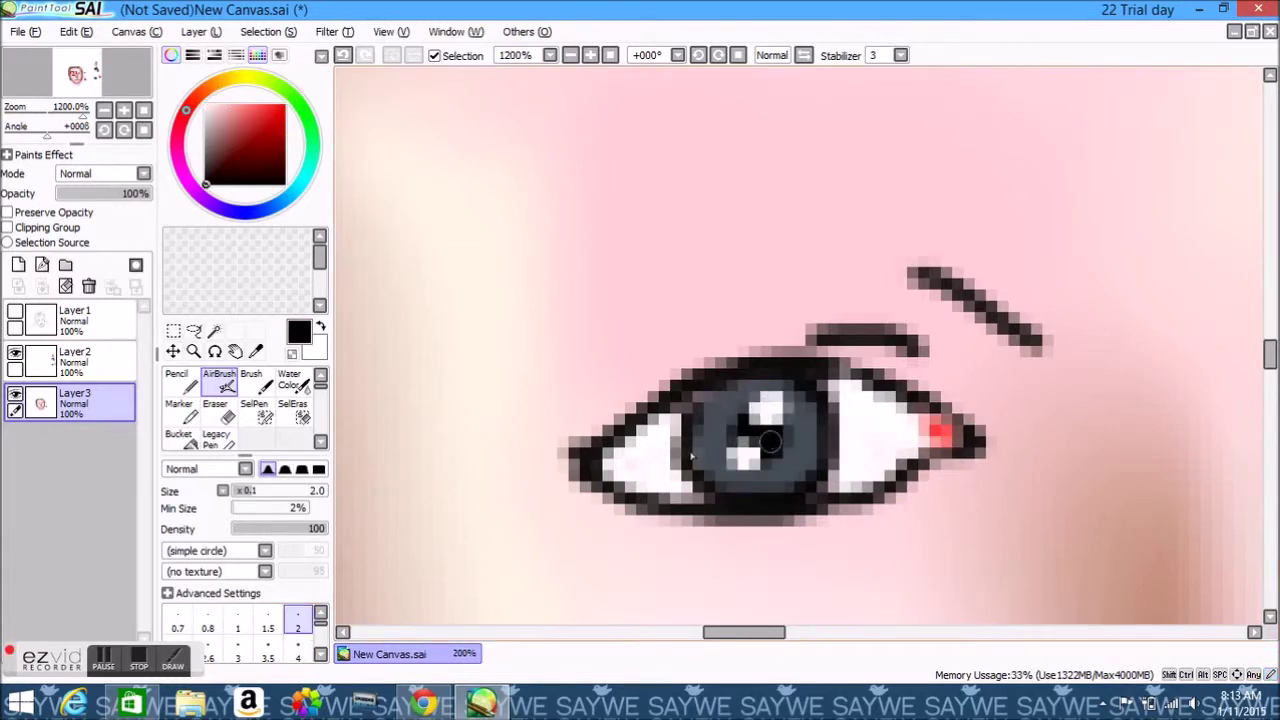
Shade the left iris in black with the AirBrush at size 4 and density 69, and sample its dark grey
click(297, 655)
drag(316, 528, 296, 528)
mouse_move(700, 440)
mouse_down()
mouse_move(800, 400)
mouse_move(760, 480)
mouse_up()
alt+click(806, 459)
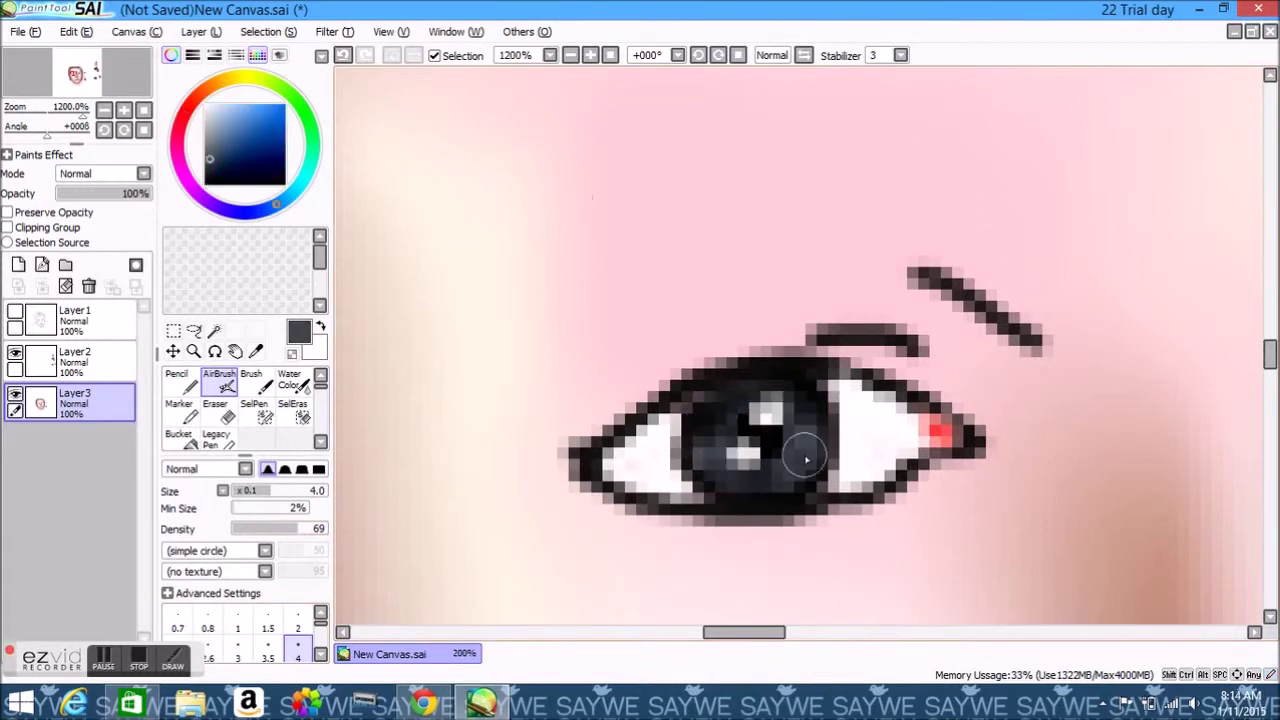
Soften the left eye's outline and the crease lines above it with the Blur brush at size 3
scroll(290, 420, down, 2)
click(290, 438)
mouse_move(575, 450)
mouse_down()
mouse_move(640, 390)
mouse_move(748, 528)
mouse_move(950, 517)
mouse_move(763, 326)
mouse_move(849, 354)
mouse_move(700, 345)
mouse_up()
drag(668, 422, 914, 442)
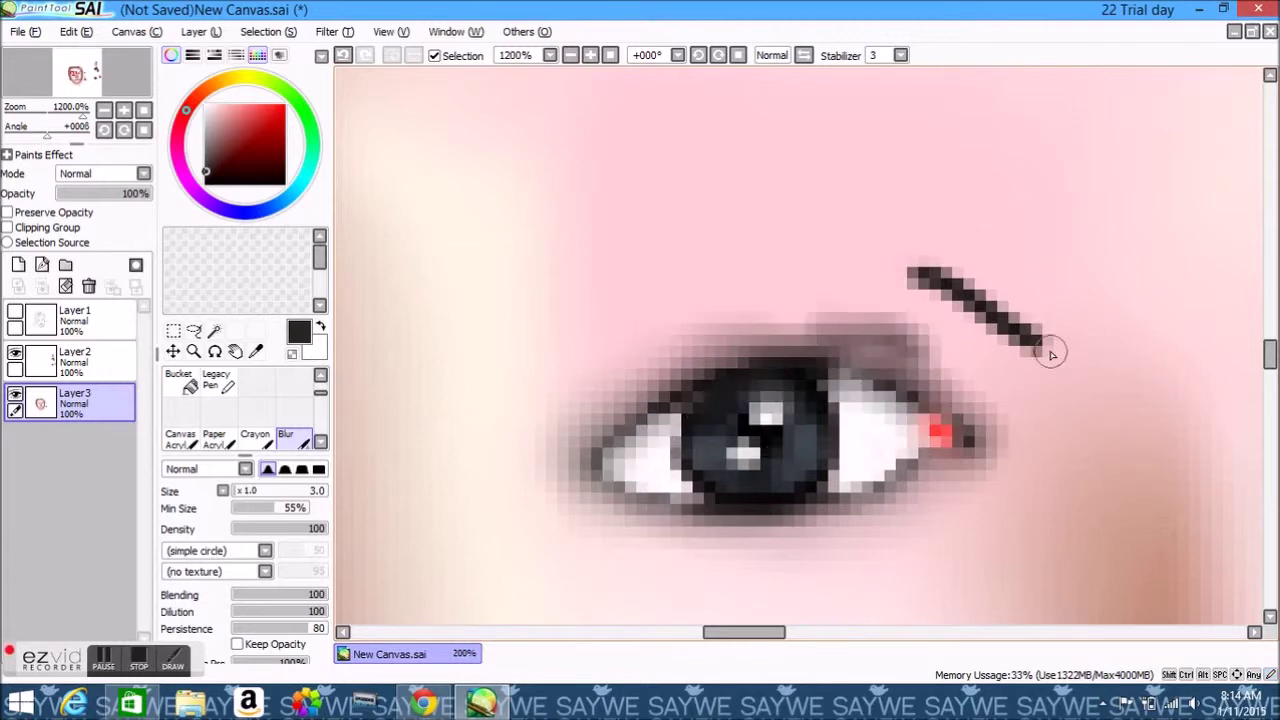
drag(1034, 366, 915, 272)
Sample the light brown swatch, airbrush it around the left eye and blend it with the Blur brush at size 9
alt+click(1154, 606)
scroll(245, 410, up, 2)
click(220, 380)
mouse_move(990, 400)
mouse_down()
mouse_move(694, 334)
mouse_move(757, 543)
mouse_move(563, 457)
mouse_up()
click(320, 441)
click(320, 441)
click(293, 410)
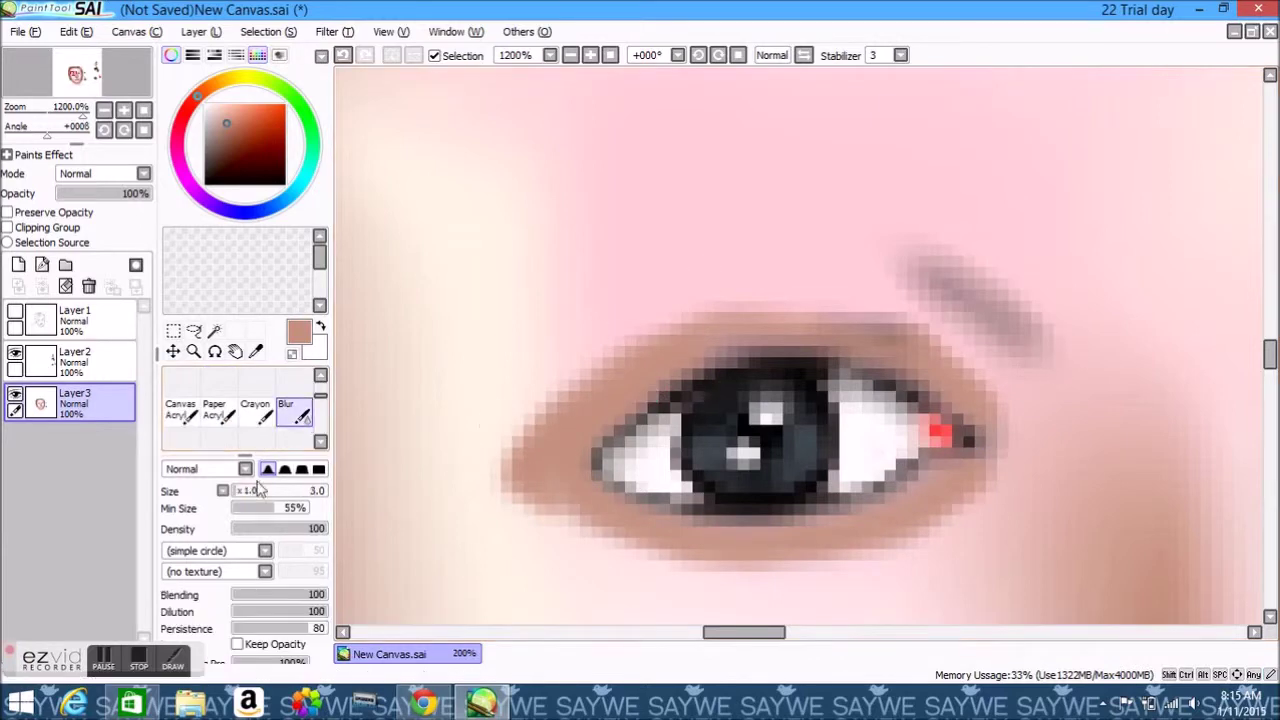
mouse_move(687, 311)
mouse_down()
mouse_move(680, 300)
mouse_move(555, 550)
mouse_move(1003, 369)
mouse_up()
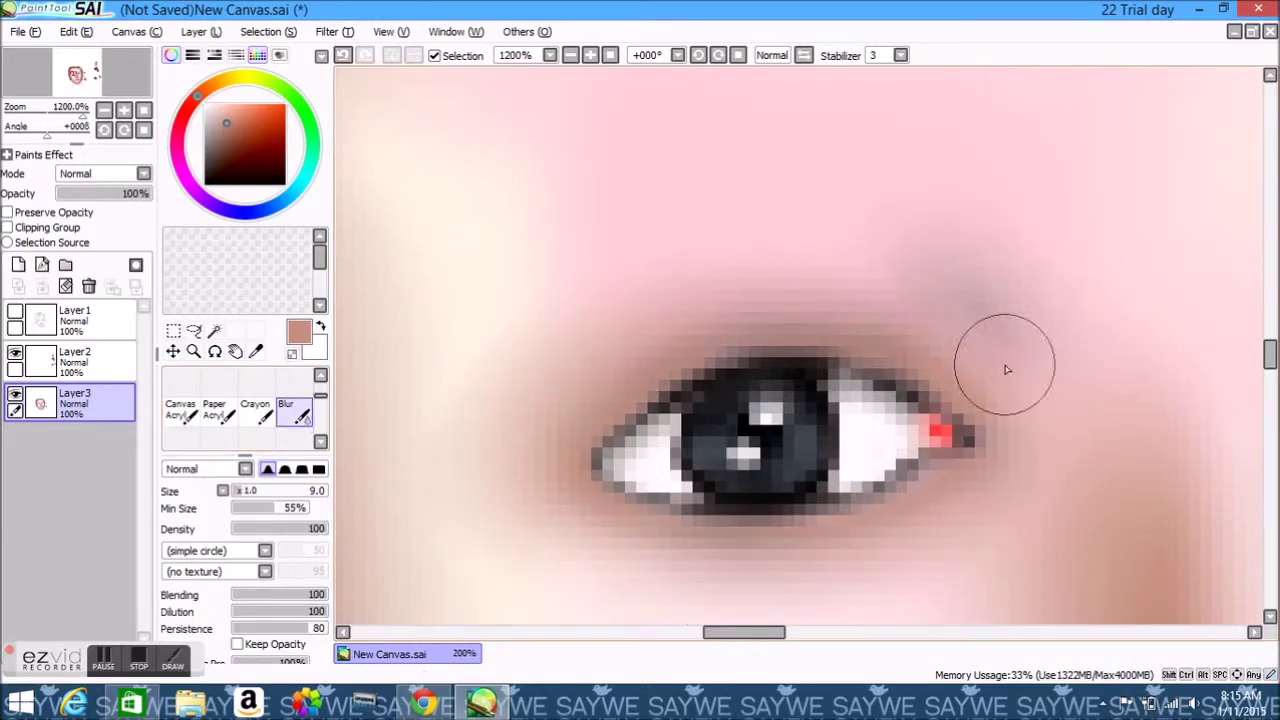
Retouch the edge of the left iris in black with the AirBrush at size 2 and density 51
click(206, 183)
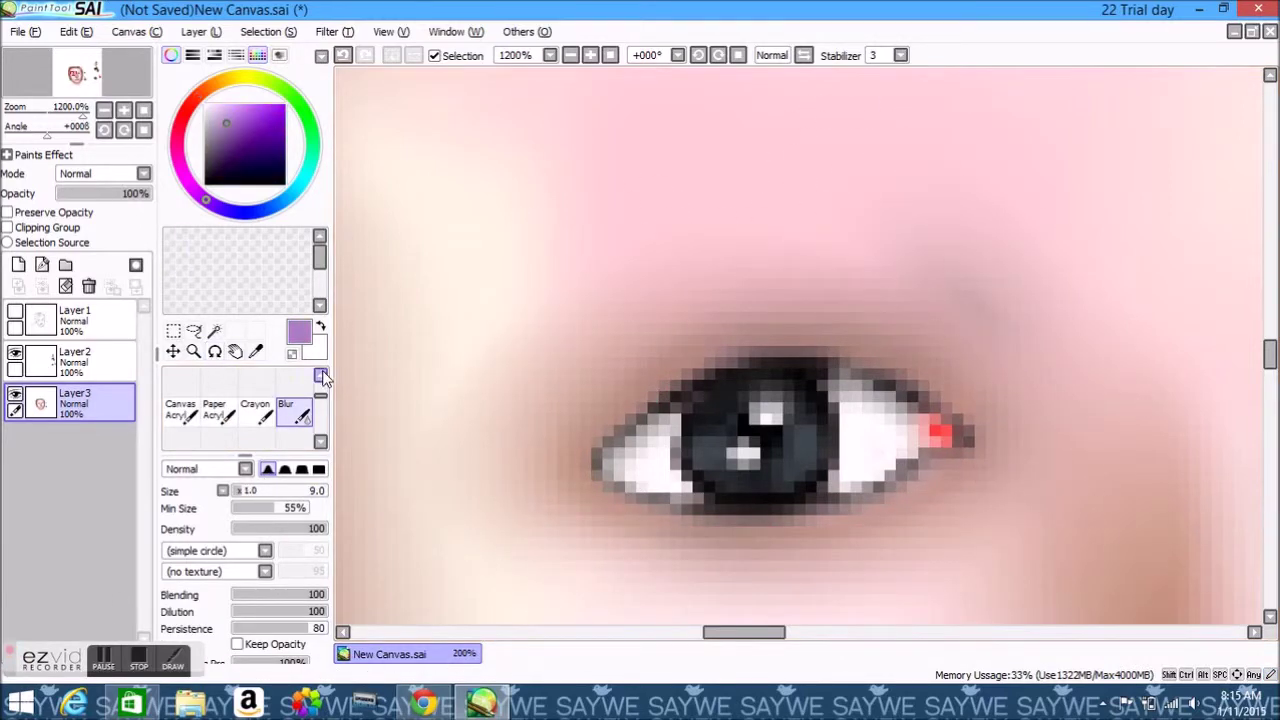
click(320, 375)
click(219, 380)
mouse_move(695, 405)
mouse_down()
mouse_move(740, 500)
mouse_move(697, 424)
mouse_up()
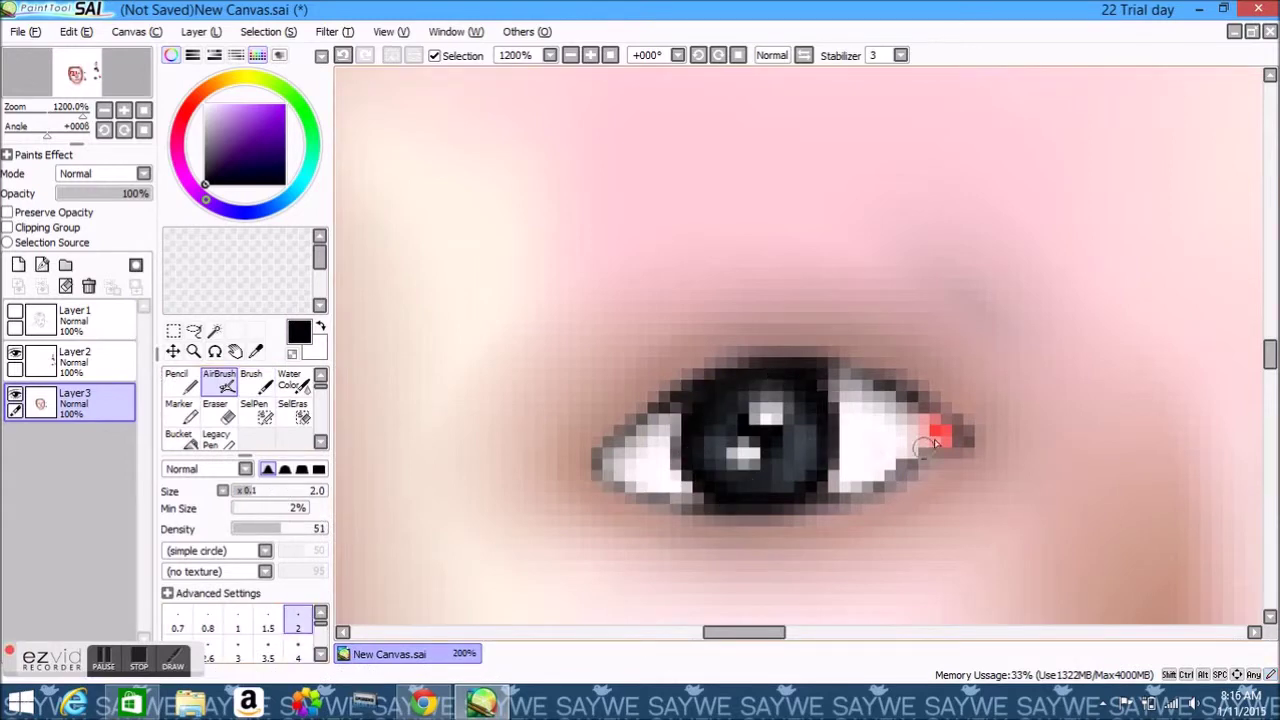
Smooth the left iris and upper lash line with the Blur brush at size 2
click(610, 55)
click(590, 55)
click(590, 55)
drag(737, 634, 752, 634)
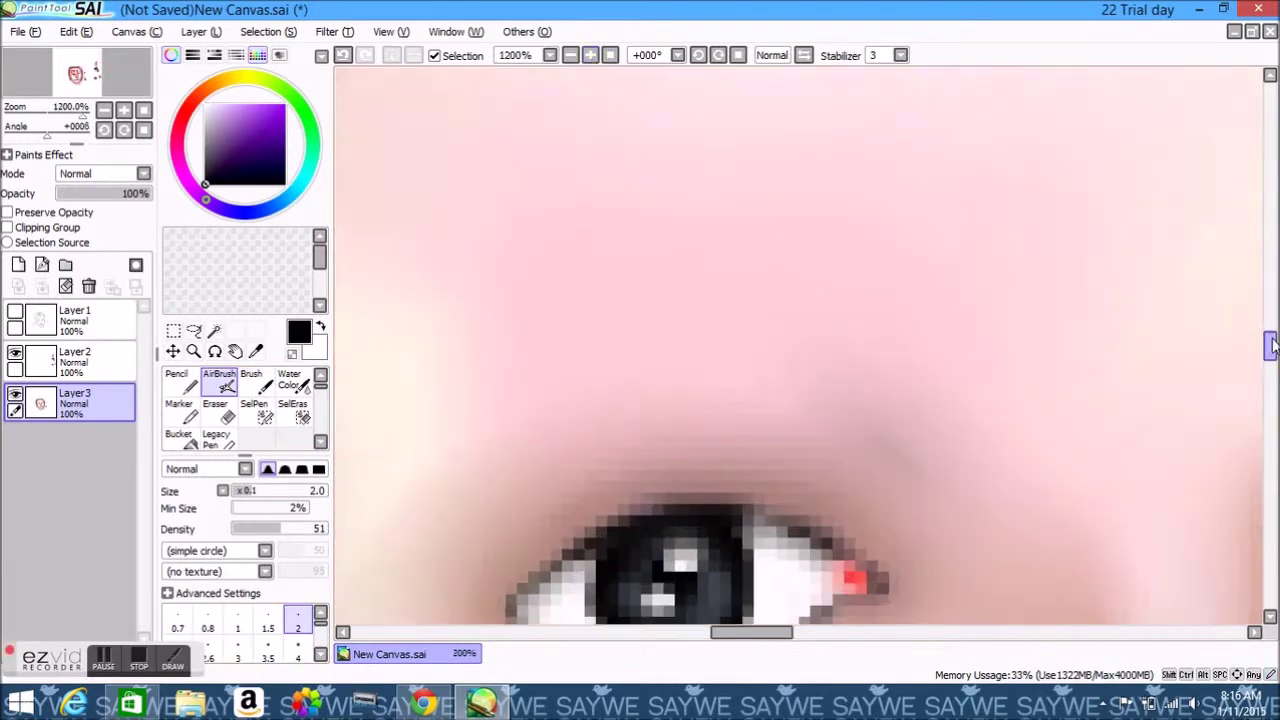
drag(1270, 345, 1270, 365)
click(320, 441)
click(293, 410)
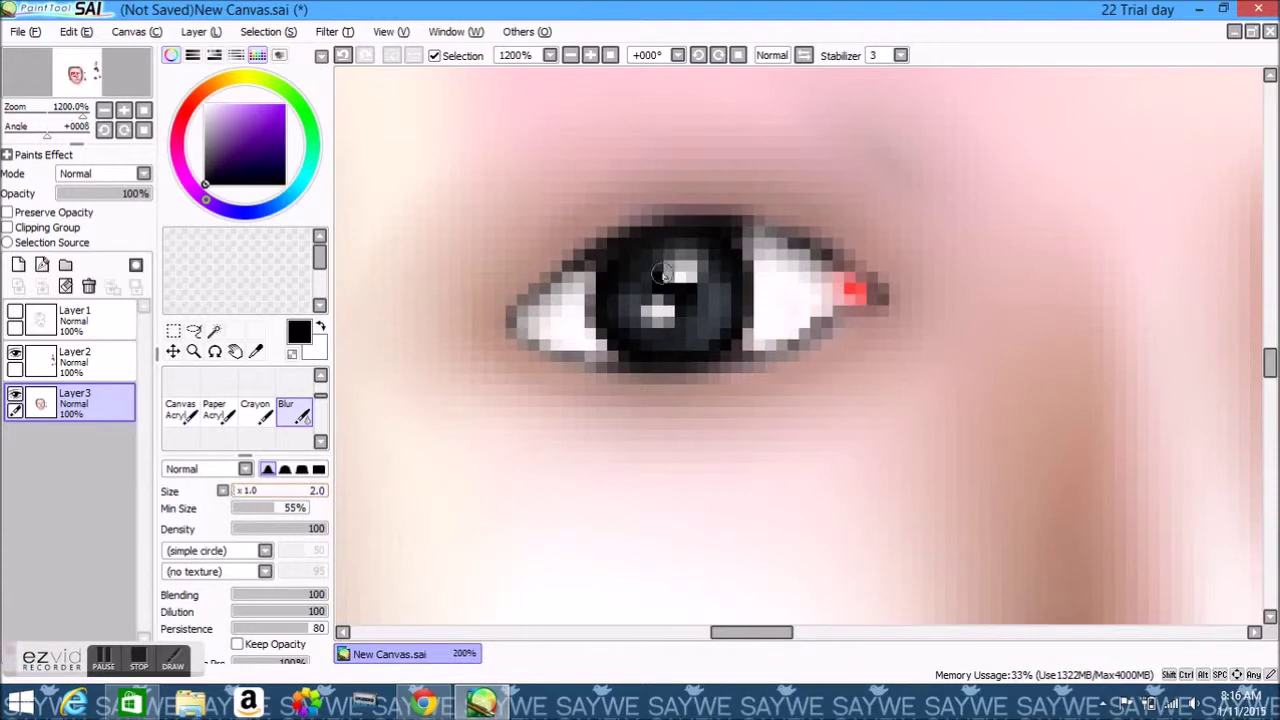
drag(662, 347, 740, 345)
mouse_move(577, 263)
mouse_down()
mouse_move(858, 298)
mouse_move(660, 220)
mouse_up()
Sample the brown skin tone, airbrush it between the left eye and nose at size 4, and blend it at Blur size 7
click(610, 55)
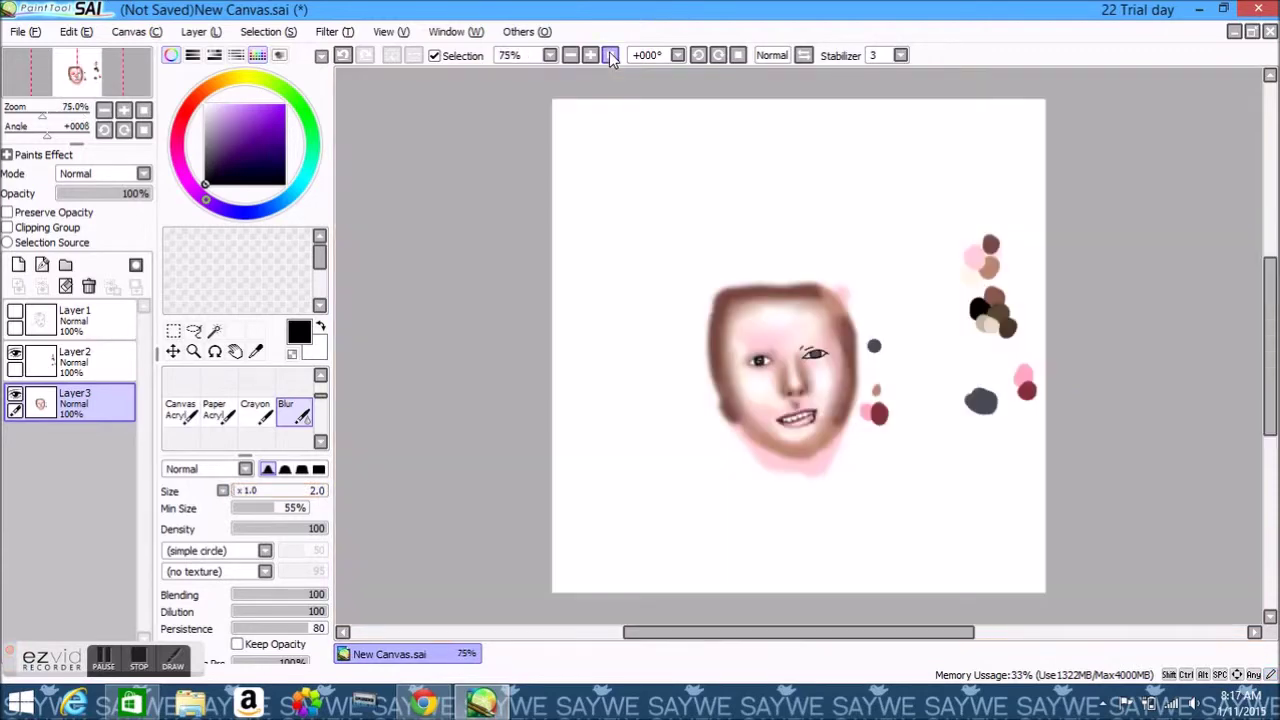
click(590, 55)
click(590, 55)
right_click(450, 230)
click(320, 375)
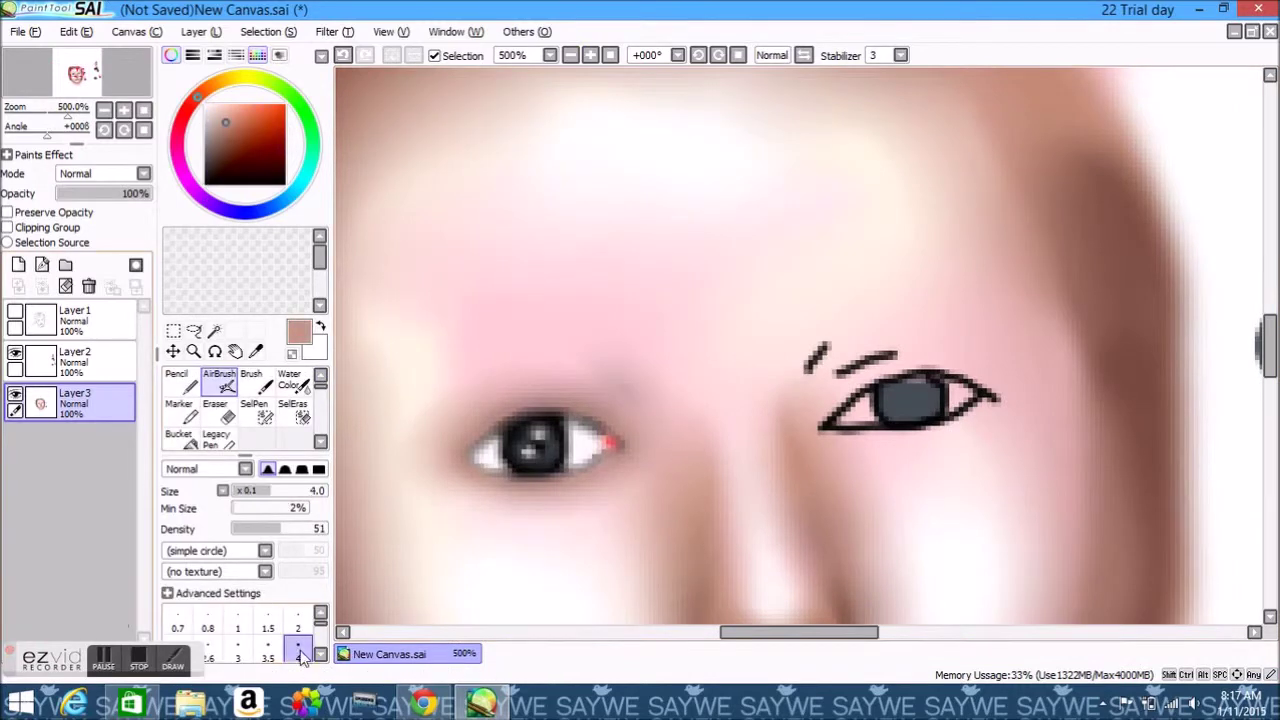
Show Layer1 and try erasing its line art over the left eye, nose and mouth with the Eraser at size 9
click(610, 55)
click(15, 320)
click(590, 55)
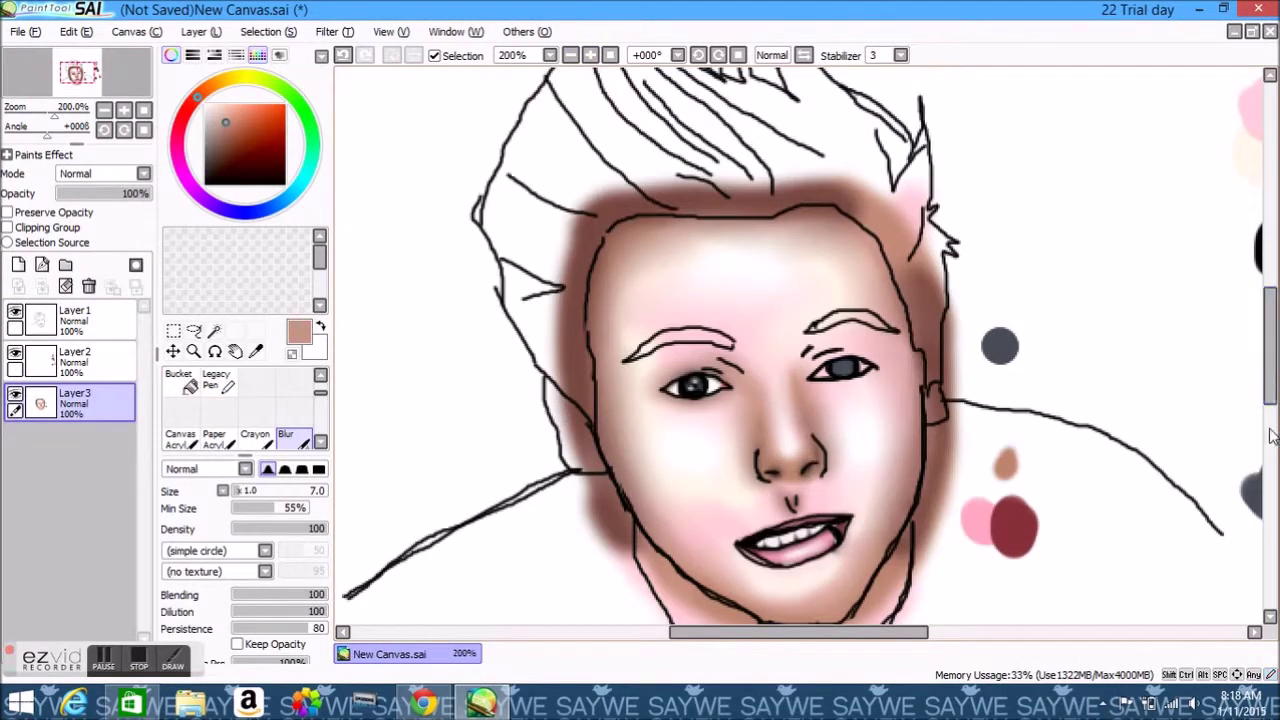
scroll(1275, 375, down, 3)
click(70, 320)
key(e)
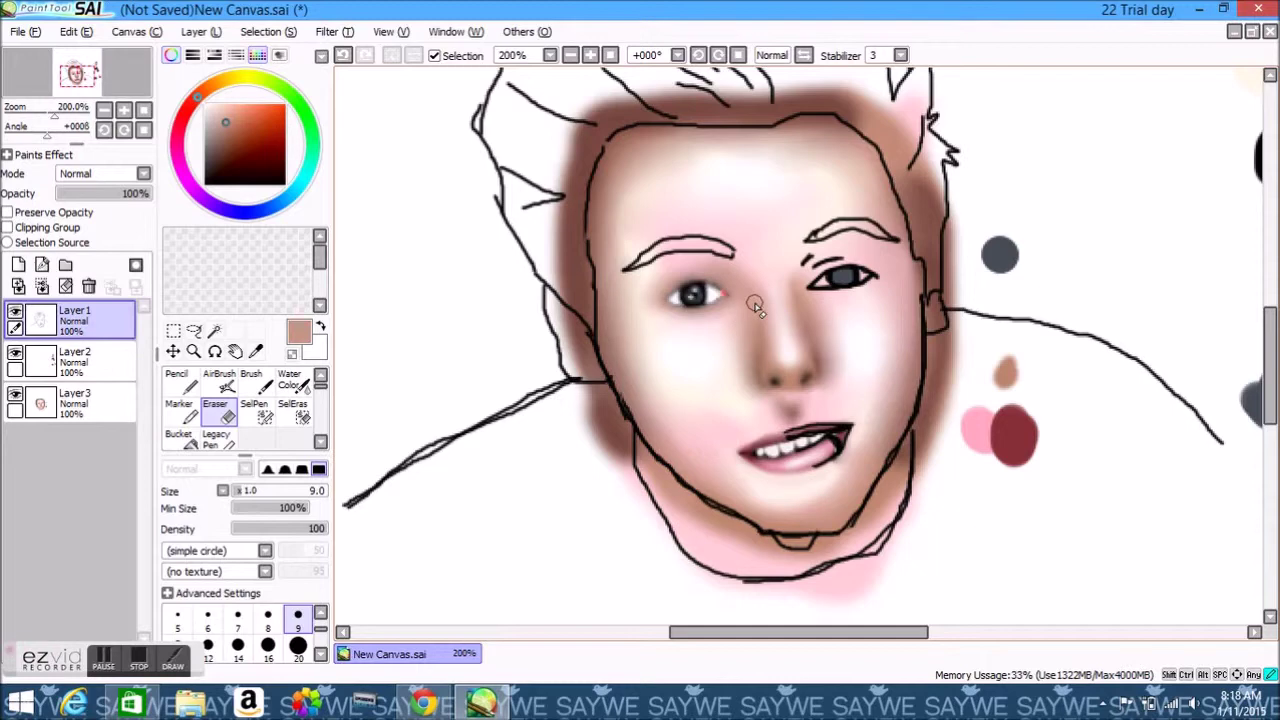
click(610, 55)
click(591, 55)
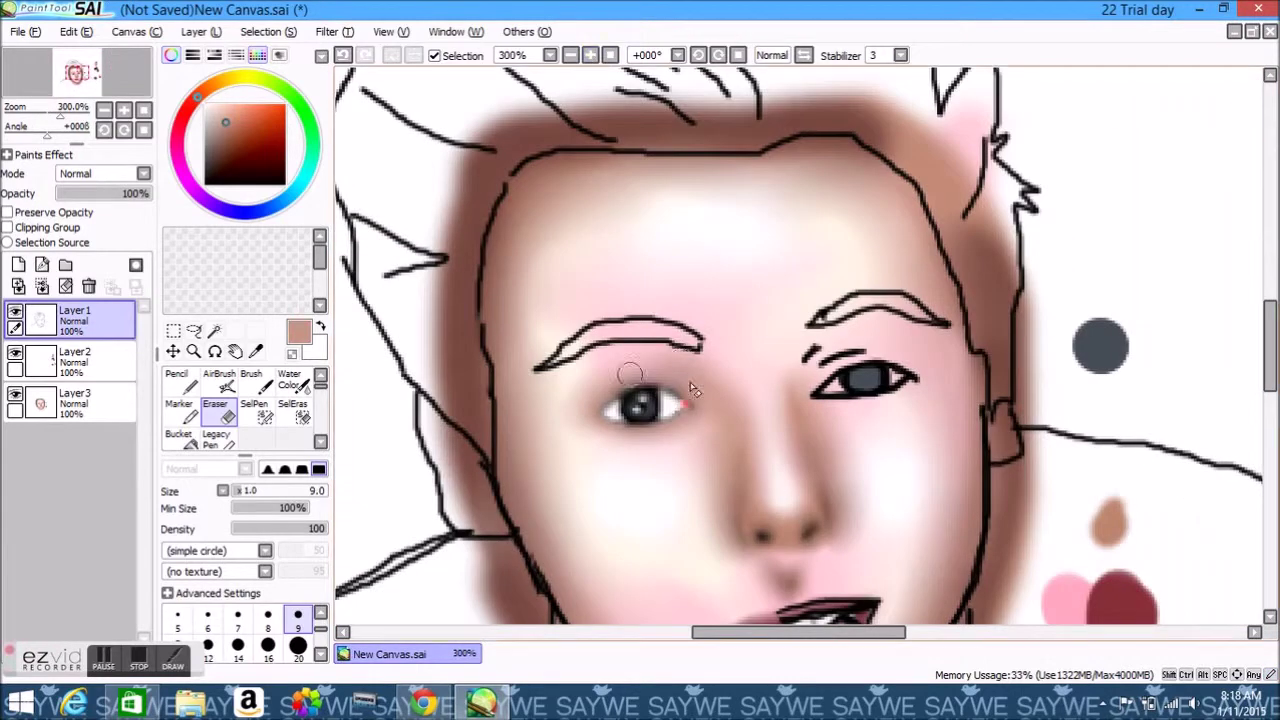
click(343, 55)
Sample the dark brown palette colour and airbrush bands of it above and below the left eye on Layer3 at size 9
drag(710, 632, 884, 620)
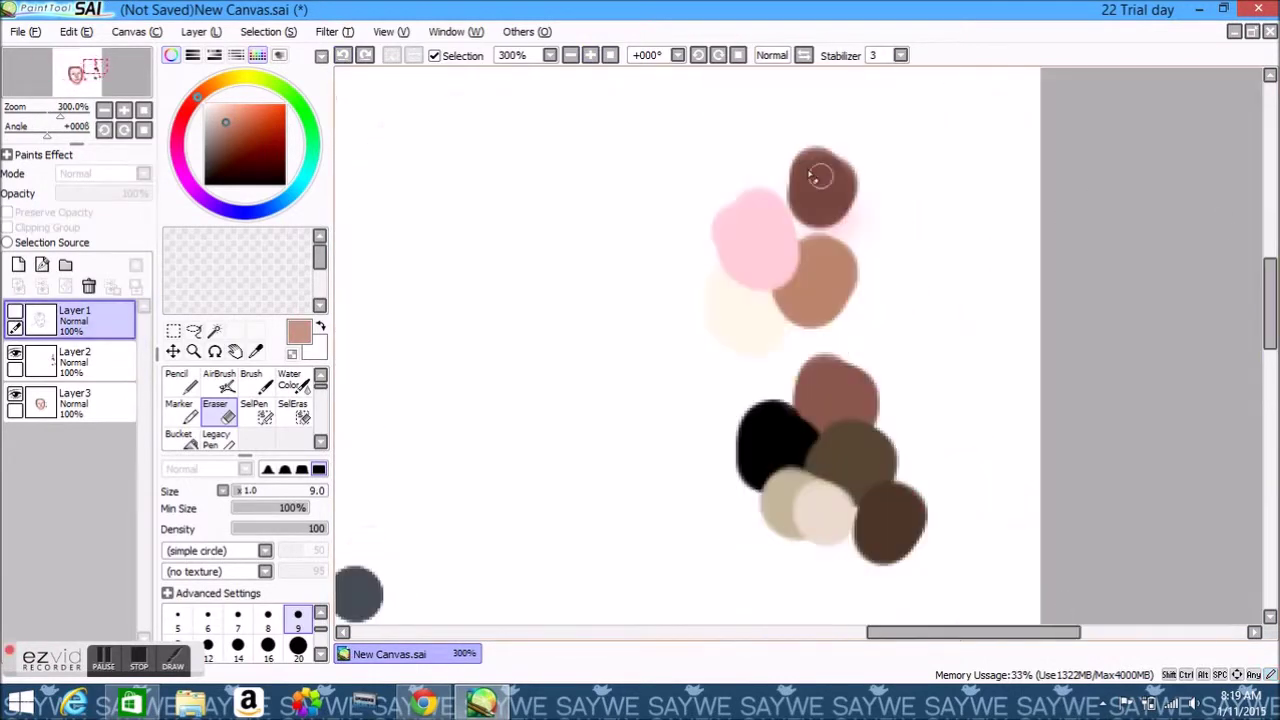
scroll(884, 620, down, 5)
click(80, 72)
click(105, 110)
click(220, 380)
click(70, 400)
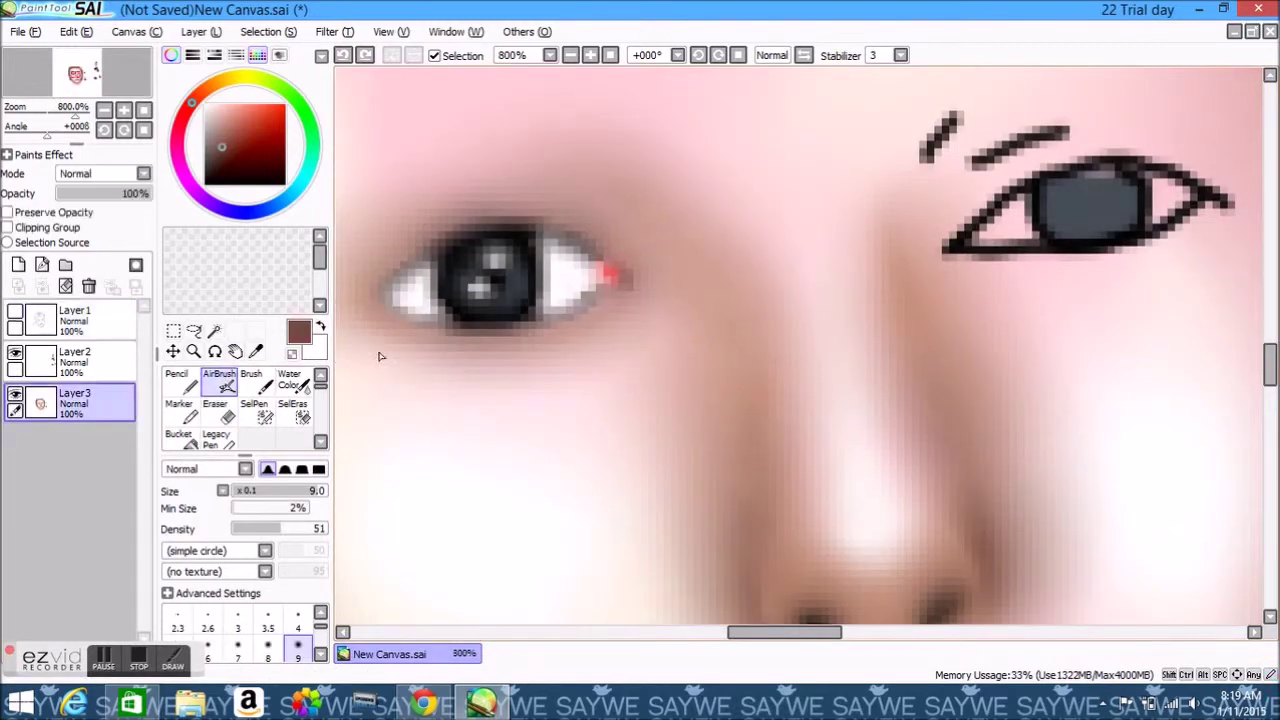
drag(365, 342, 650, 340)
scroll(1100, 386, up, 1)
mouse_move(640, 205)
mouse_down()
mouse_move(563, 194)
mouse_move(350, 215)
mouse_up()
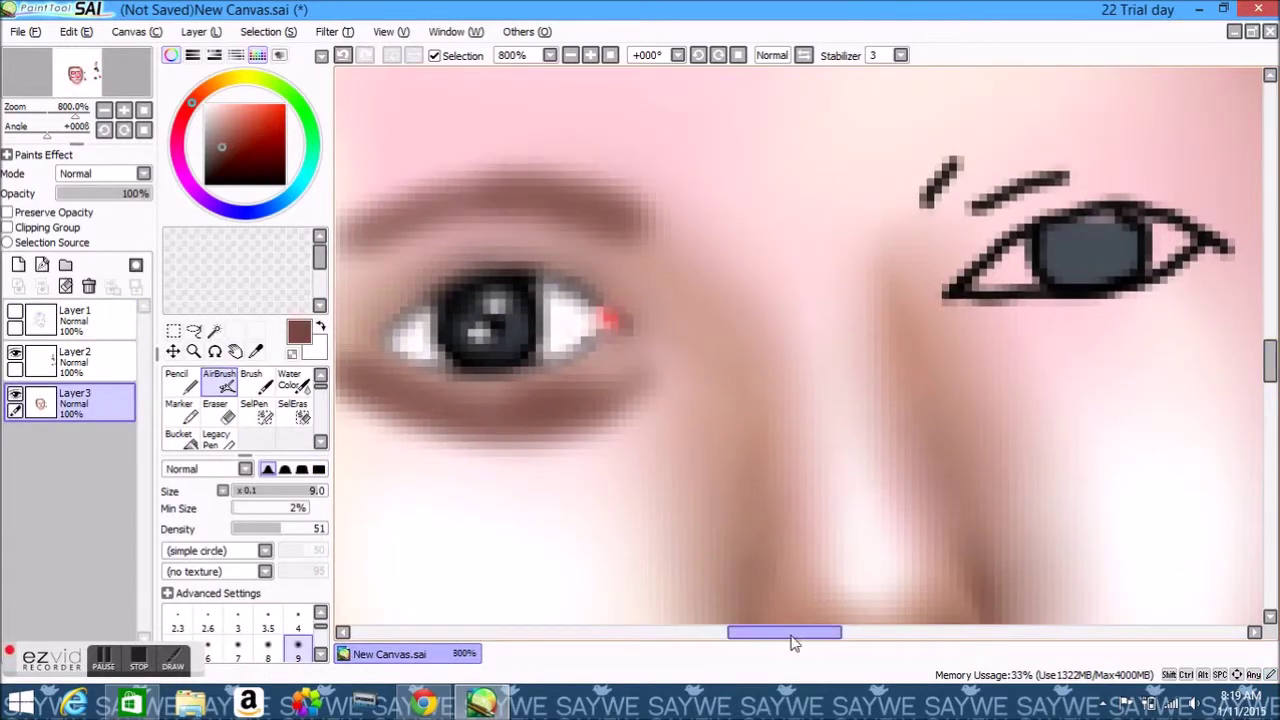
Blend the dark brown bands around the left eye into the skin with the Blur brush at size 7
drag(785, 632, 757, 632)
scroll(300, 420, down, 2)
click(300, 440)
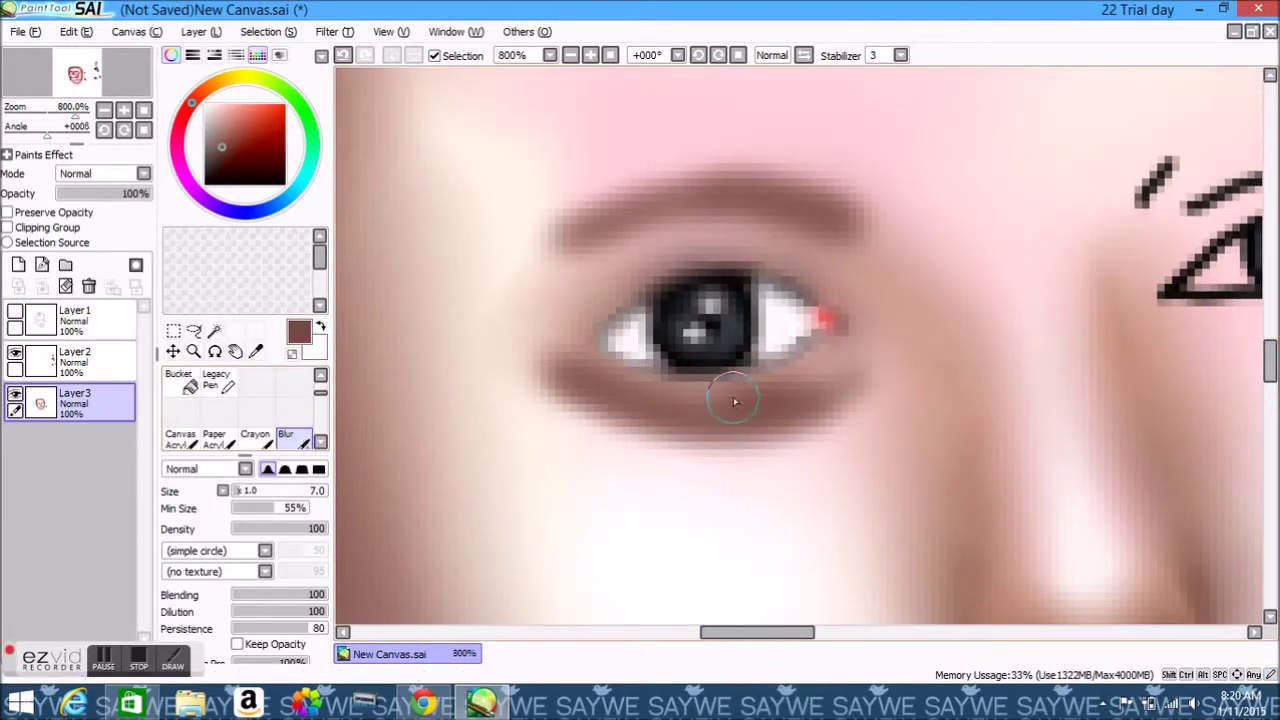
mouse_move(591, 442)
mouse_down()
mouse_move(786, 443)
mouse_move(677, 500)
mouse_move(829, 402)
mouse_move(785, 398)
mouse_move(683, 126)
mouse_move(600, 234)
mouse_up()
scroll(993, 197, down, 8)
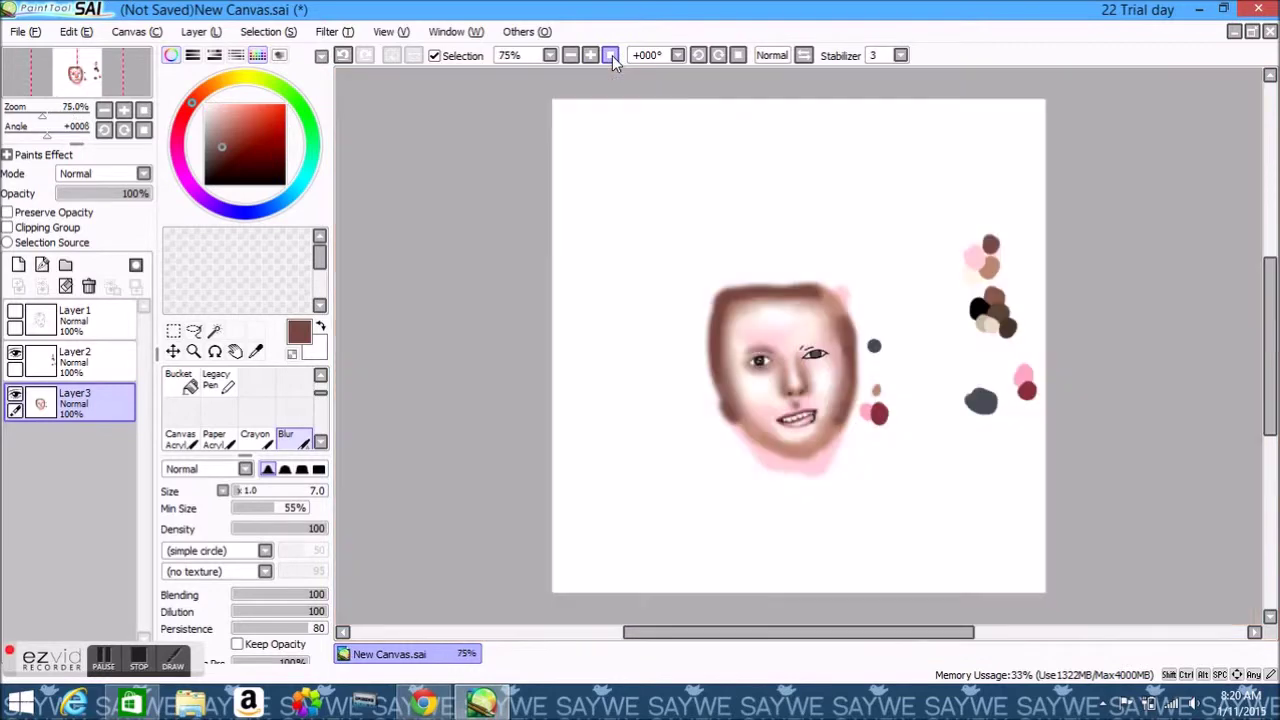
scroll(791, 343, up, 7)
drag(800, 632, 752, 632)
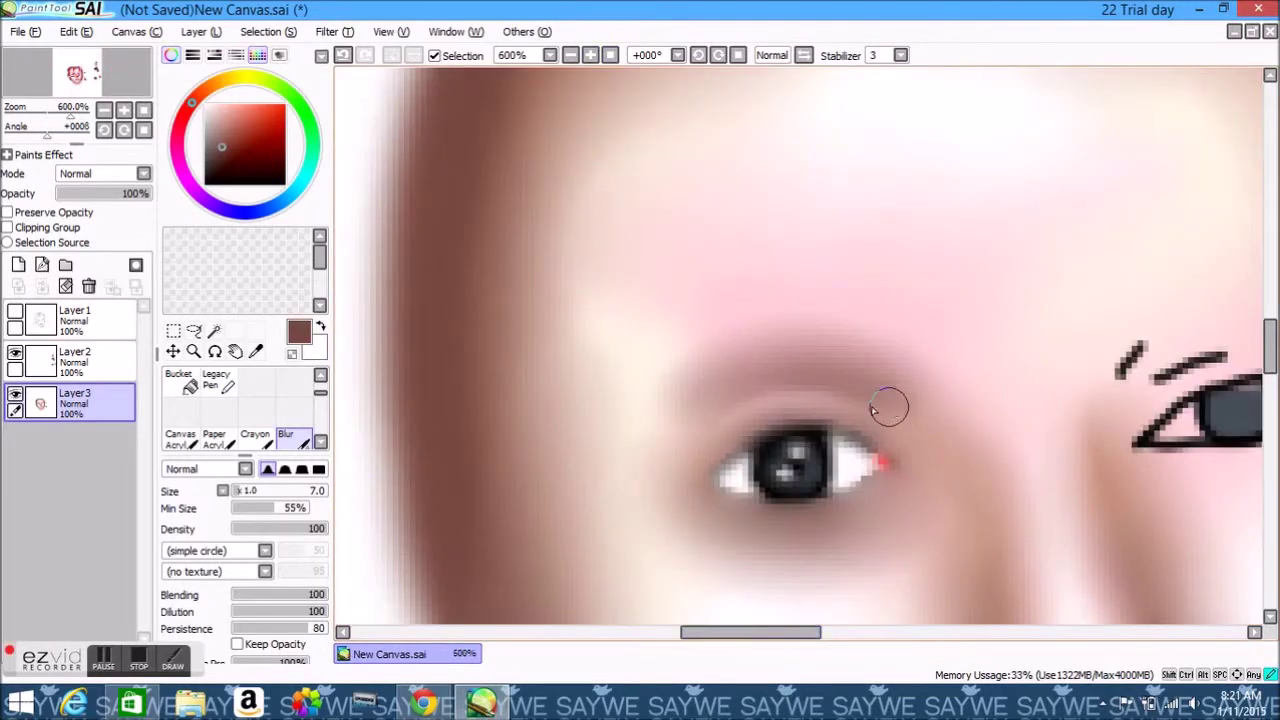
Sample the pale pink skin tone, airbrush it over the dark shading above the left eye and blend it at Blur size 7
click(591, 55)
click(591, 55)
right_click(1010, 198)
scroll(228, 410, up, 2)
click(219, 381)
mouse_move(640, 360)
mouse_down()
mouse_move(777, 300)
mouse_move(950, 400)
mouse_up()
scroll(300, 410, down, 2)
click(287, 437)
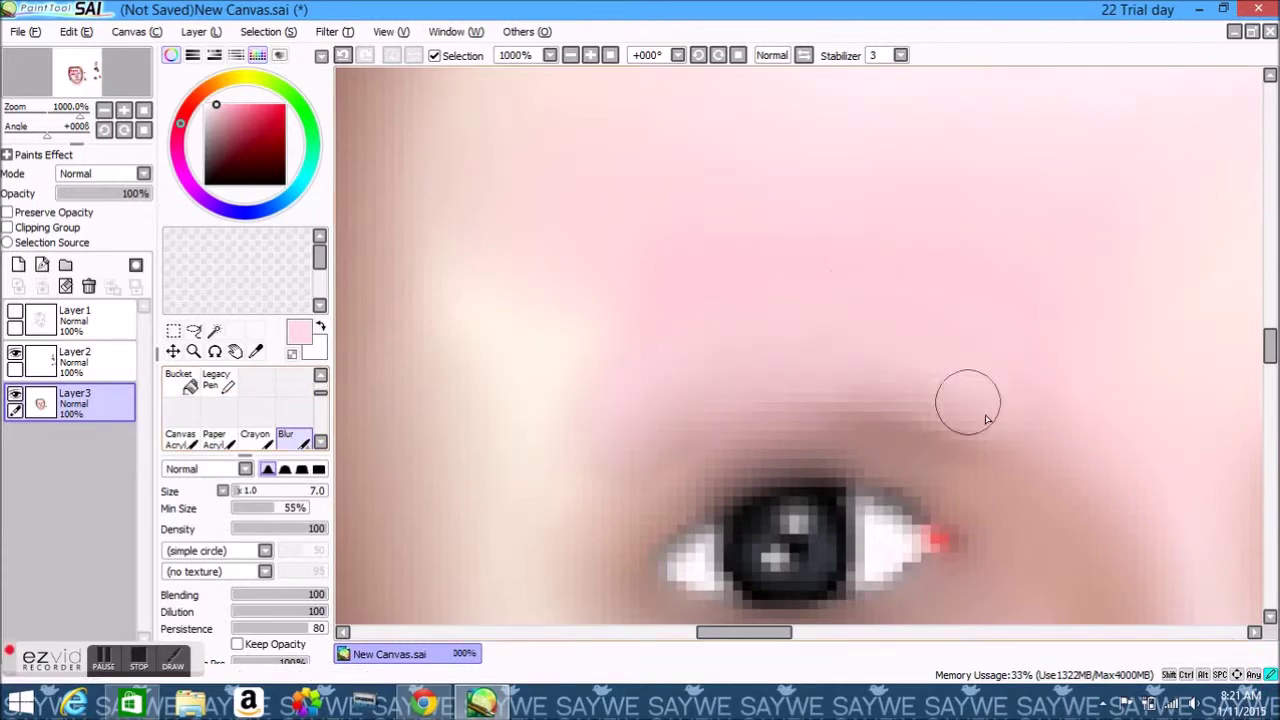
Sample black and redraw the outline and corners of the left eye with the AirBrush at size 2
click(611, 56)
click(591, 55)
right_click(530, 445)
scroll(228, 410, up, 2)
click(219, 381)
click(297, 620)
drag(843, 640, 789, 640)
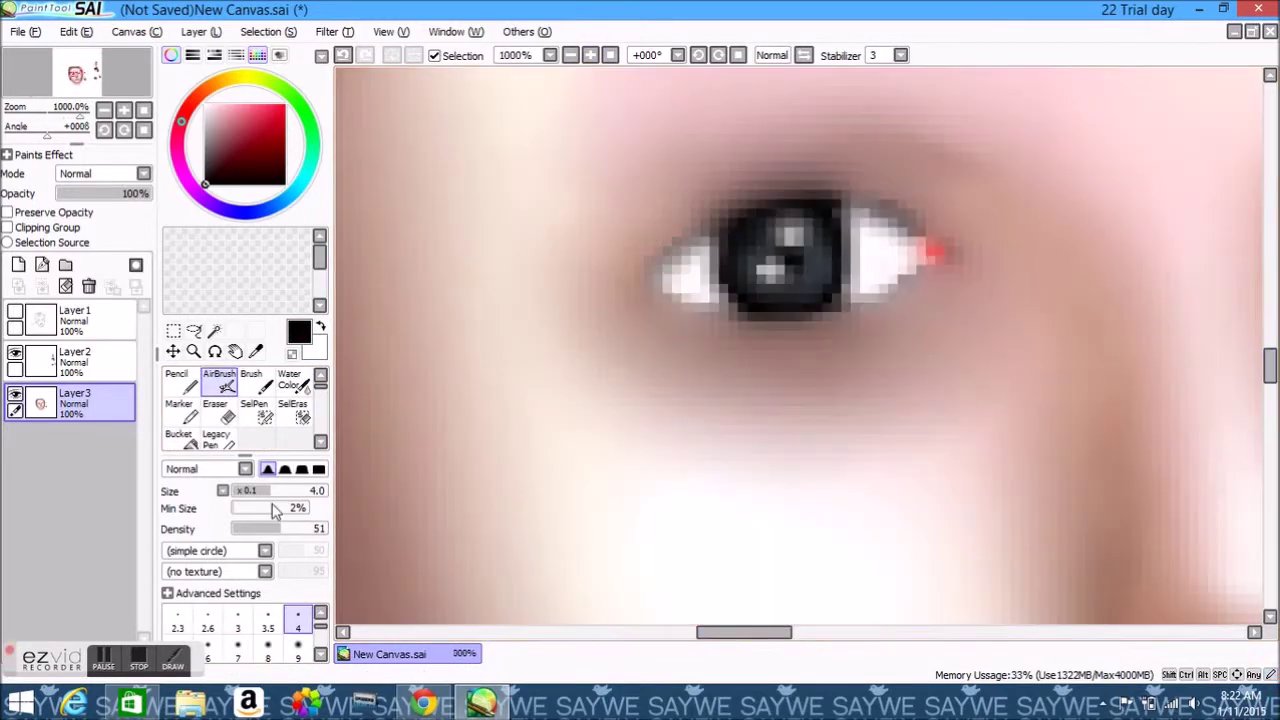
mouse_move(663, 256)
mouse_down()
mouse_move(955, 258)
mouse_move(700, 322)
mouse_move(648, 270)
mouse_up()
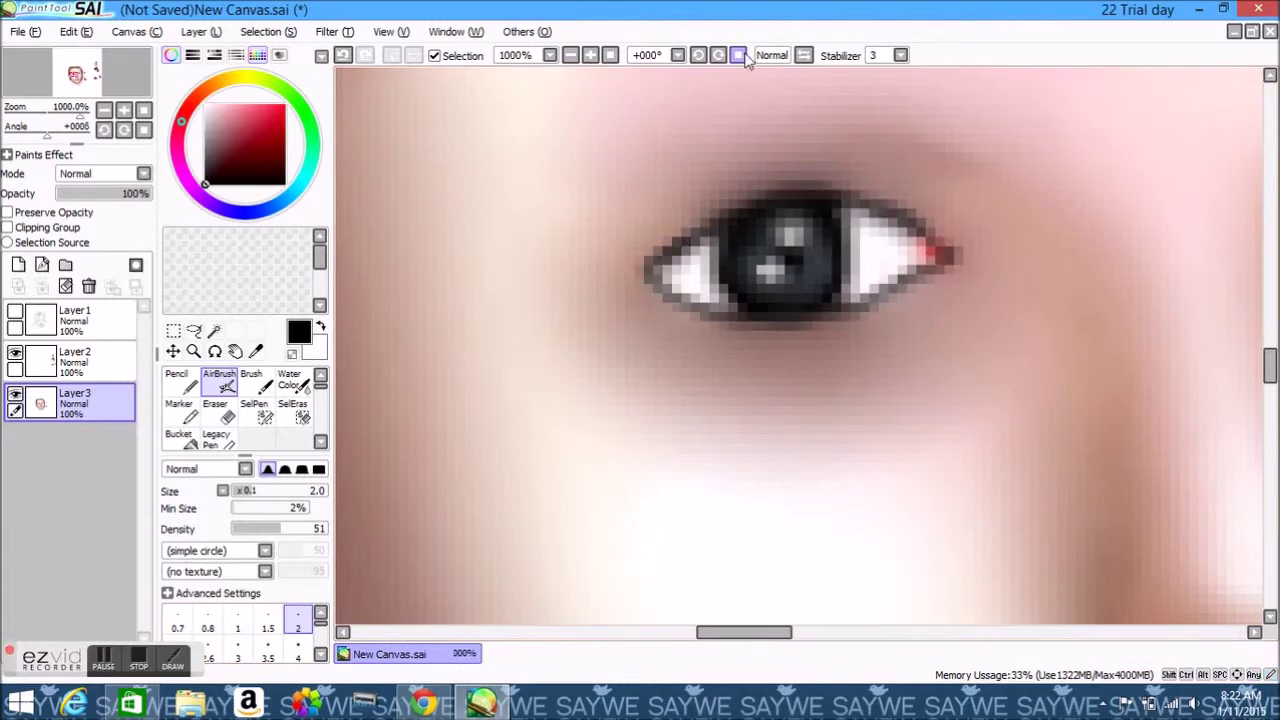
Show Layer1 and try erasing its line art over the painted eye, nose and mouth with the Eraser at size 20
click(609, 58)
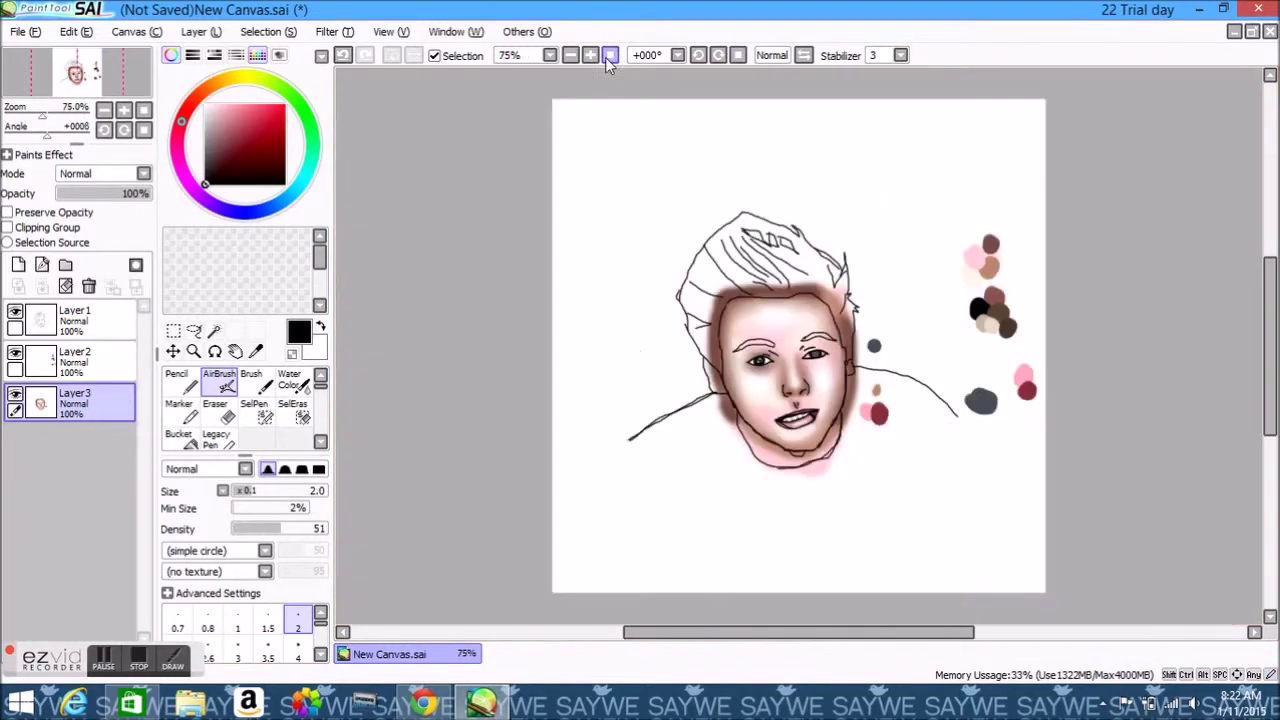
key(e)
click(75, 320)
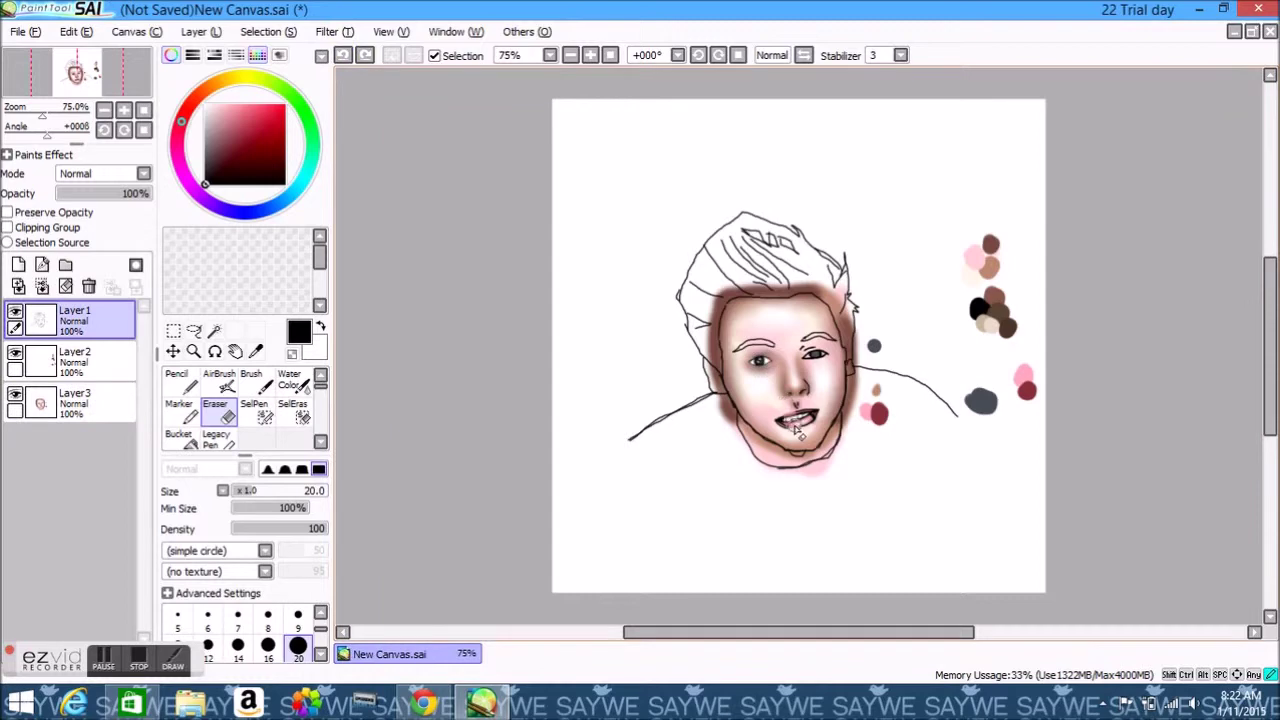
click(591, 56)
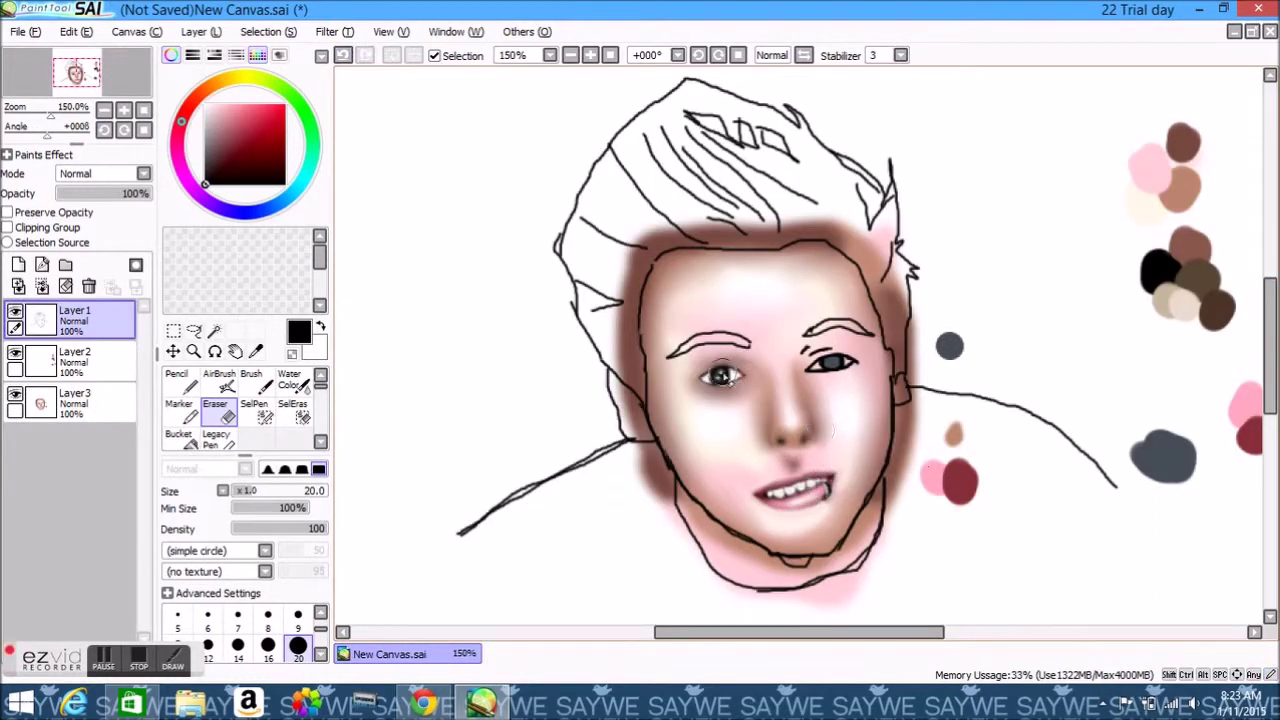
Hide Layer1 and paint the whites of the right eye on Layer3 with a white AirBrush at size 2 and density 100
click(75, 402)
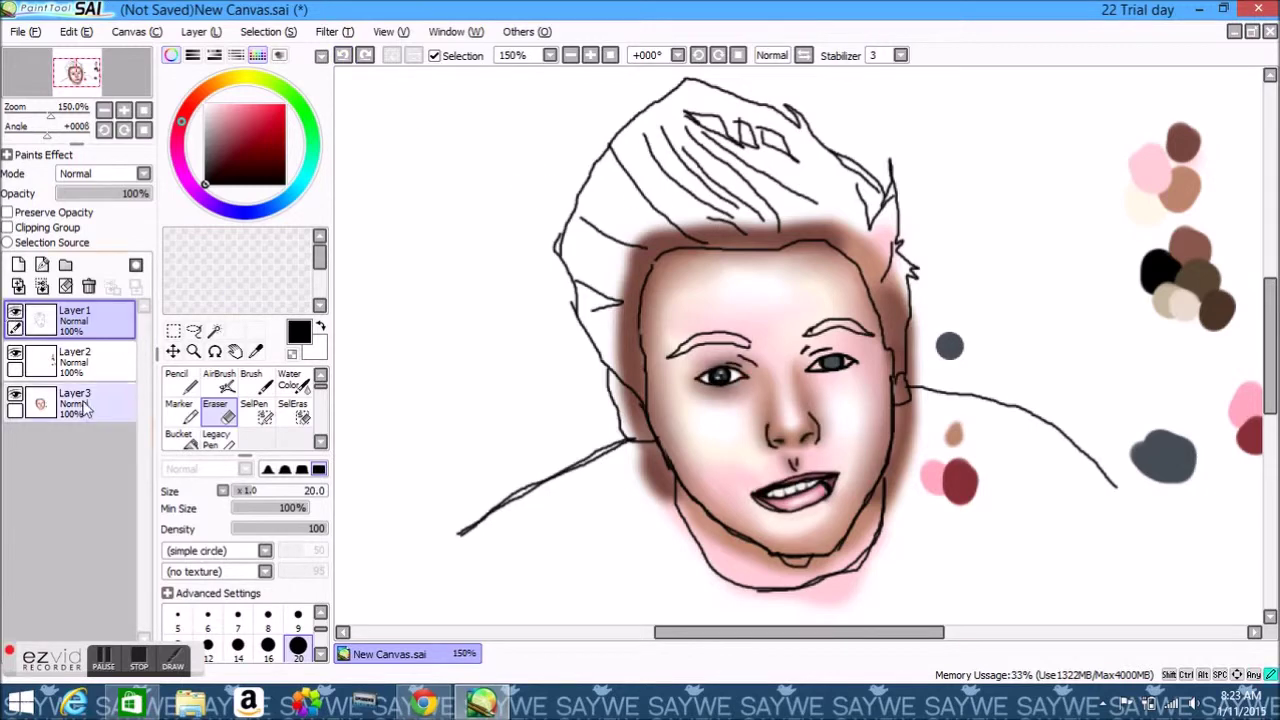
click(15, 311)
click(591, 56)
click(591, 56)
drag(836, 637, 863, 637)
scroll(800, 400, up, 1)
key(x)
key(bracketleft)
key(bracketleft)
key(bracketleft)
key(bracketleft)
key(bracketleft)
key(bracketleft)
key(bracketleft)
key(bracketleft)
key(bracketleft)
key(bracketleft)
key(v)
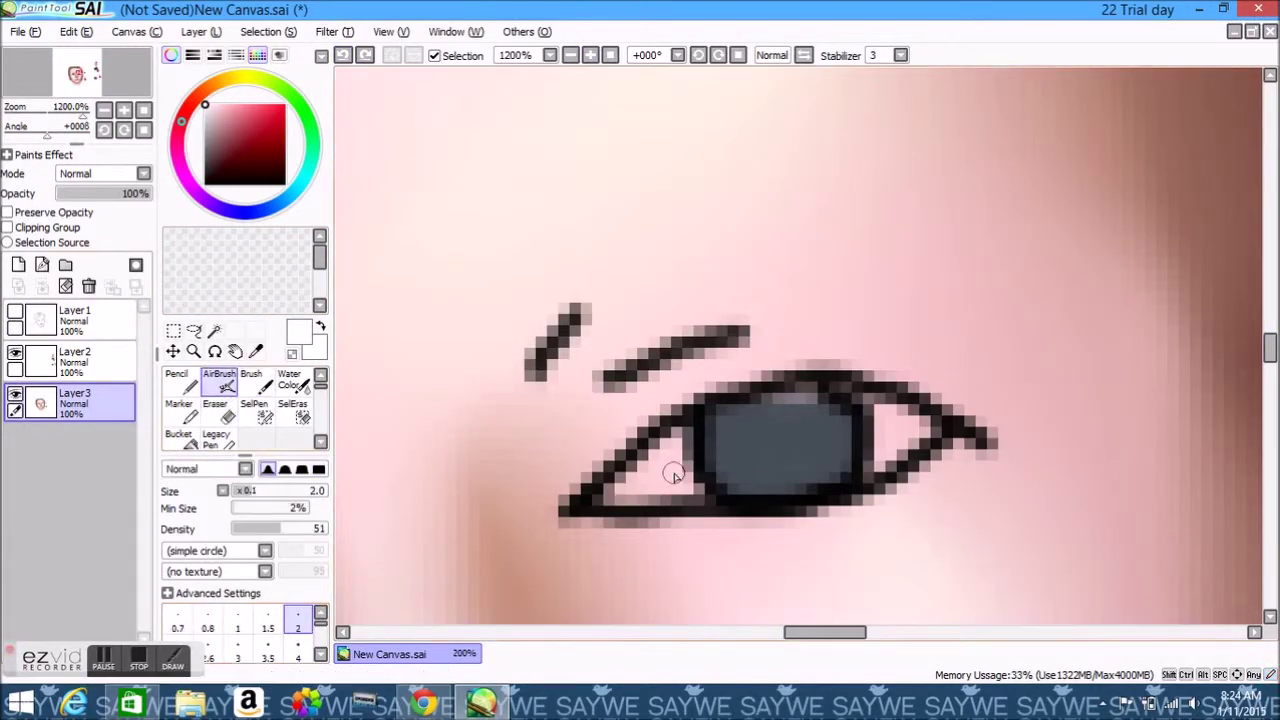
drag(671, 471, 667, 453)
drag(305, 529, 328, 529)
click(297, 622)
mouse_move(610, 490)
mouse_down()
mouse_move(690, 440)
mouse_move(700, 495)
mouse_up()
mouse_move(870, 460)
mouse_down()
mouse_move(930, 420)
mouse_move(908, 375)
mouse_move(868, 410)
mouse_up()
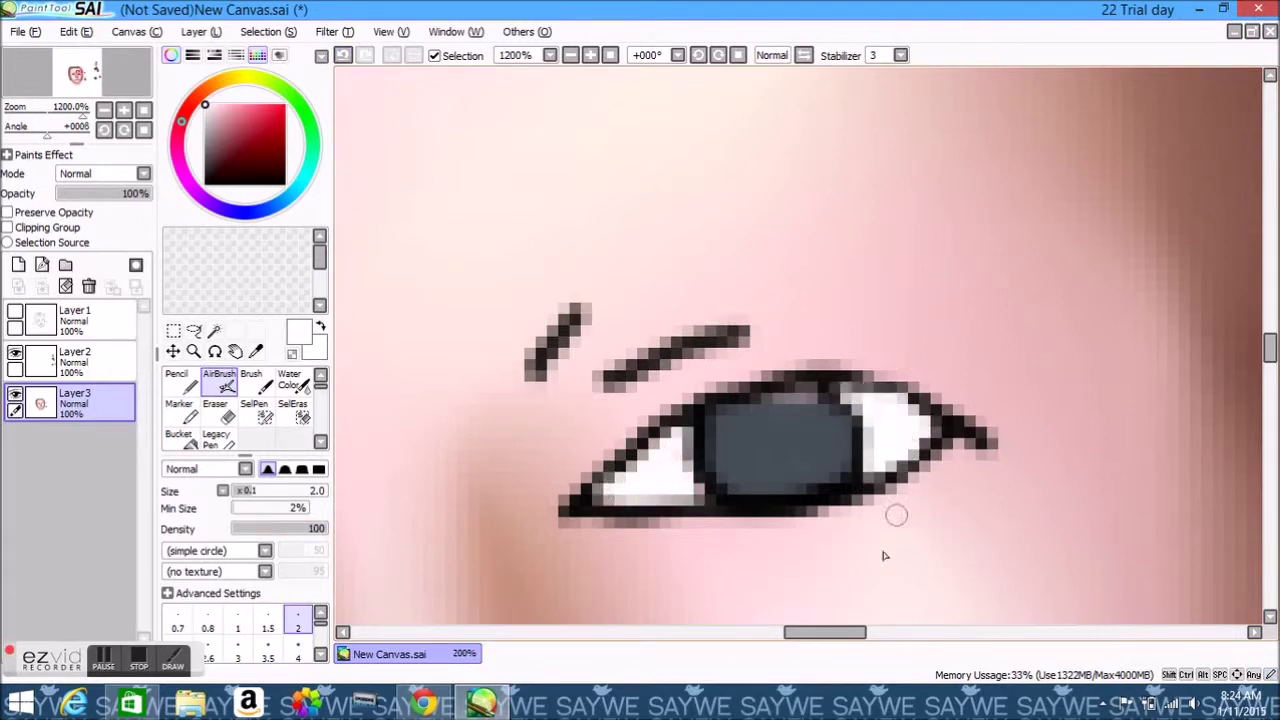
drag(780, 453, 780, 440)
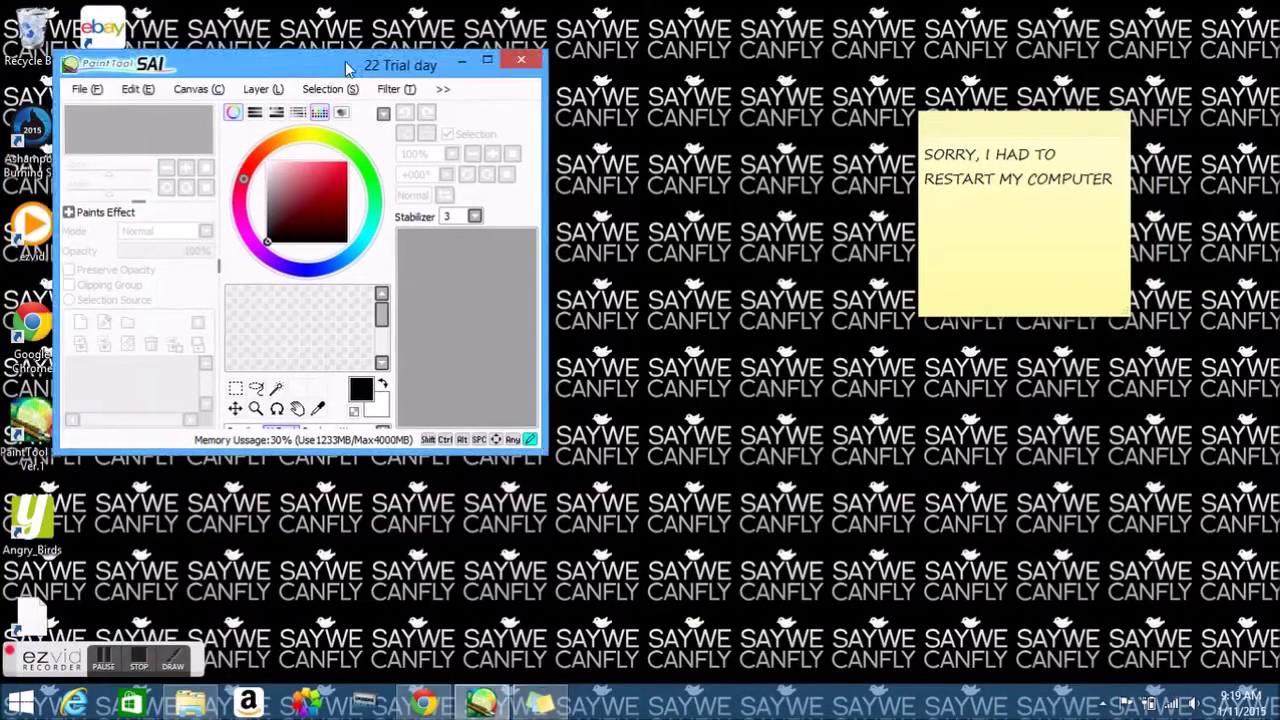
Open the canvas luke.sai from the Pictures library
key(ctrl+o)
scroll(498, 165, down, 5)
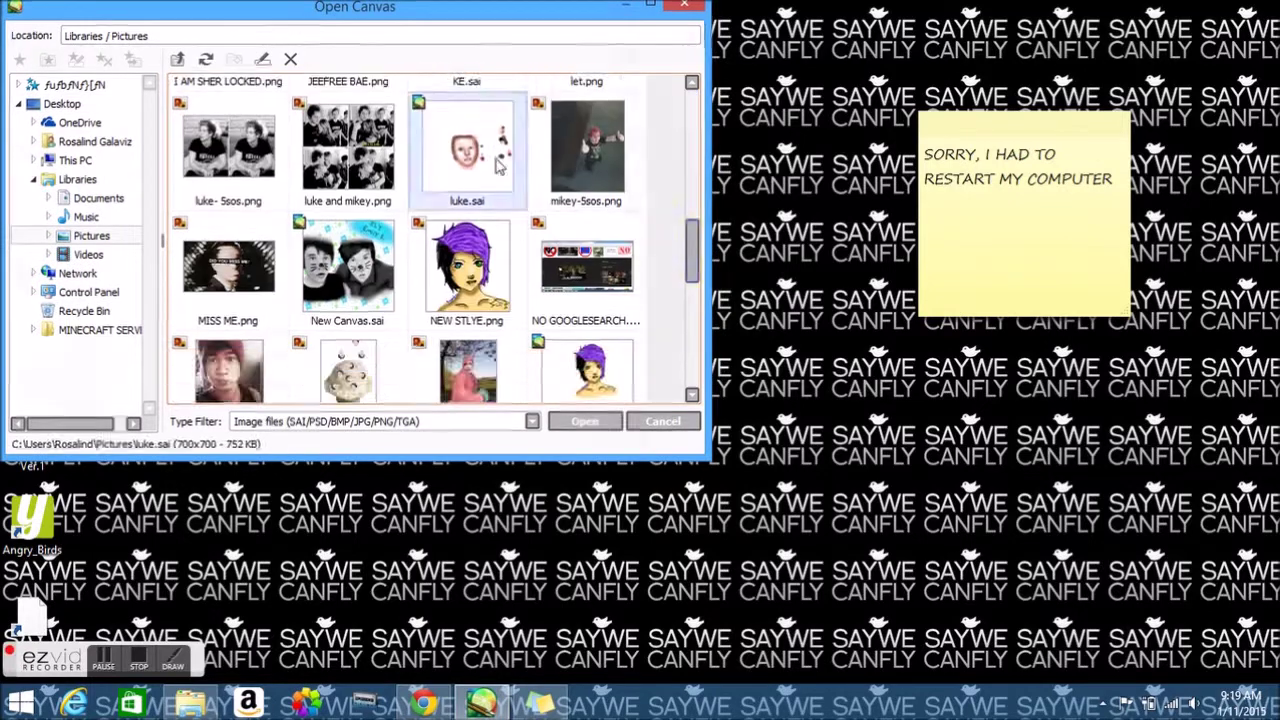
double_click(498, 165)
Soften the right eye's outline and iris with the Blur brush
scroll(809, 466, up, 10)
drag(1270, 320, 1271, 360)
scroll(240, 410, down, 3)
click(286, 436)
drag(375, 270, 471, 177)
mouse_move(420, 440)
mouse_down()
mouse_move(593, 478)
mouse_move(960, 340)
mouse_move(997, 380)
mouse_up()
drag(670, 225, 480, 290)
mouse_move(500, 412)
mouse_down()
mouse_move(778, 295)
mouse_move(688, 311)
mouse_up()
mouse_move(656, 430)
mouse_down()
mouse_move(723, 434)
mouse_move(716, 342)
mouse_up()
Dab two white highlights onto the right eye's iris with the AirBrush
key(x)
key(v)
click(733, 340)
click(666, 405)
Darken both side edges of the right iris with a smaller black AirBrush and blur the eye's outer part
key(x)
key(bracketleft)
key(bracketleft)
key(bracketleft)
key(bracketleft)
key(bracketleft)
drag(600, 335, 617, 435)
mouse_move(767, 297)
mouse_down()
mouse_move(666, 390)
mouse_move(729, 334)
mouse_move(777, 394)
mouse_up()
key(b)
mouse_move(791, 314)
mouse_down()
mouse_move(623, 323)
mouse_move(520, 450)
mouse_move(840, 297)
mouse_move(922, 441)
mouse_up()
key(ctrl+0)
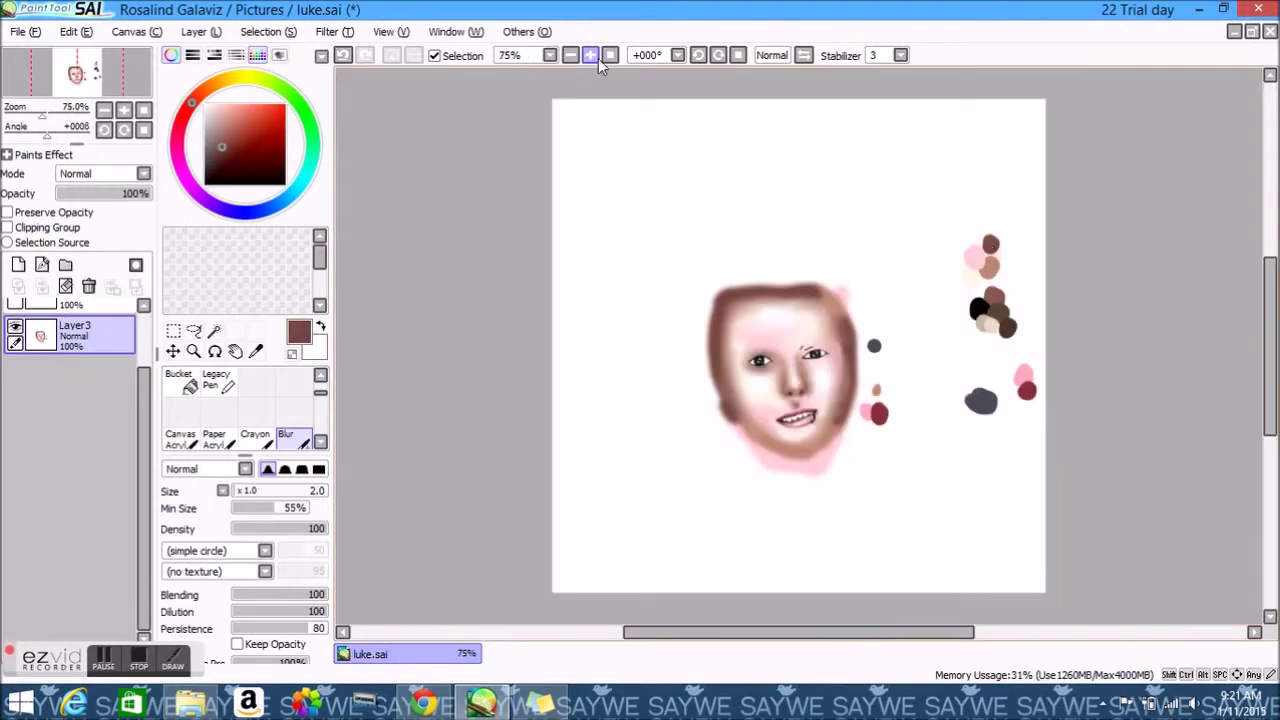
Airbrush brown shading around the right eye and start blending it with the Blur brush at size 4
click(590, 55)
key(a)
mouse_move(790, 300)
mouse_down()
mouse_move(1093, 118)
mouse_move(823, 329)
mouse_move(1063, 309)
mouse_up()
key(b)
mouse_move(880, 366)
mouse_down()
mouse_move(1180, 280)
mouse_move(1172, 256)
mouse_up()
scroll(766, 234, up, 1)
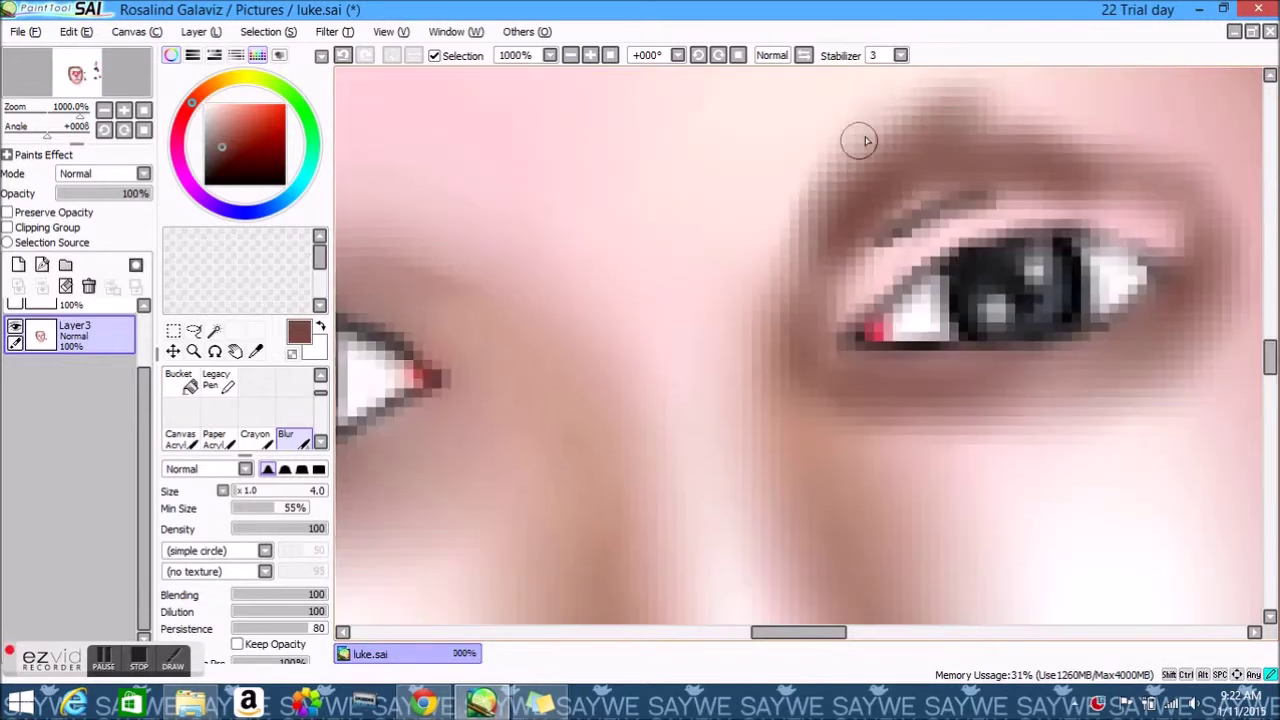
Blend the brown shading above and below the right eye into the skin with the Blur brush at sizes 8 and 7
click(240, 492)
mouse_move(782, 287)
mouse_down()
mouse_move(807, 147)
mouse_move(1114, 134)
mouse_up()
drag(1105, 395, 848, 505)
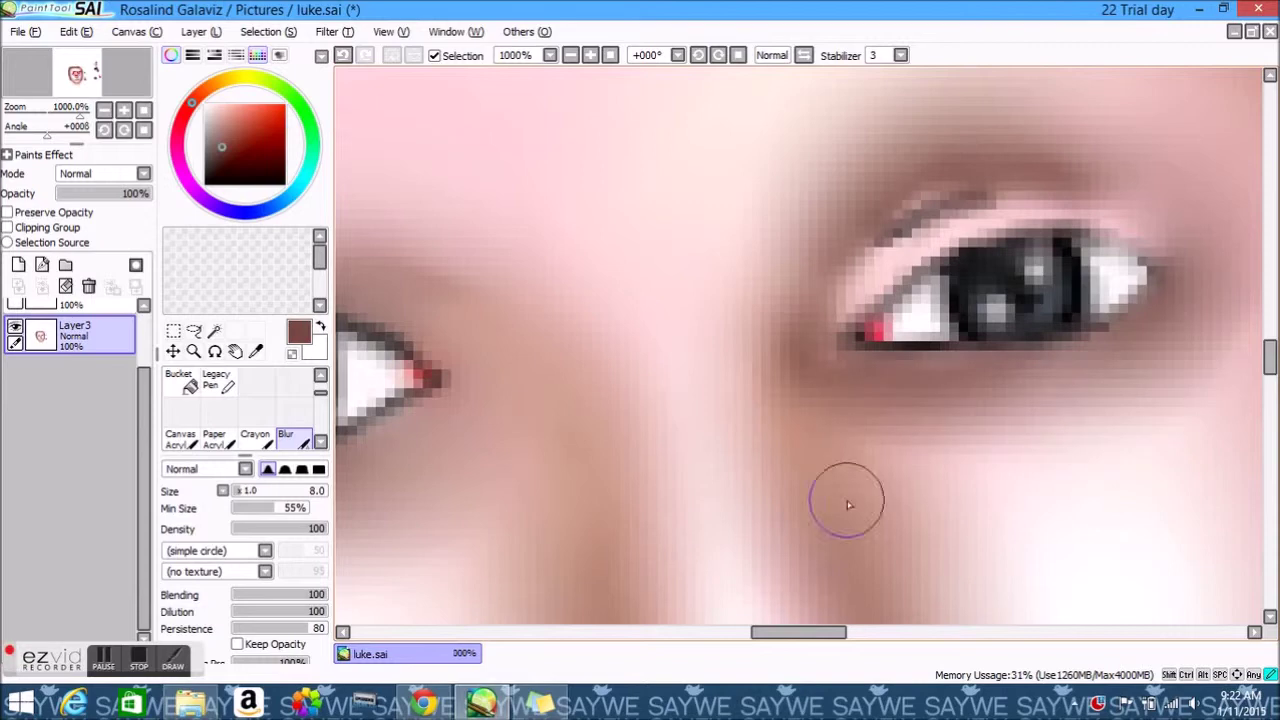
drag(790, 643, 819, 634)
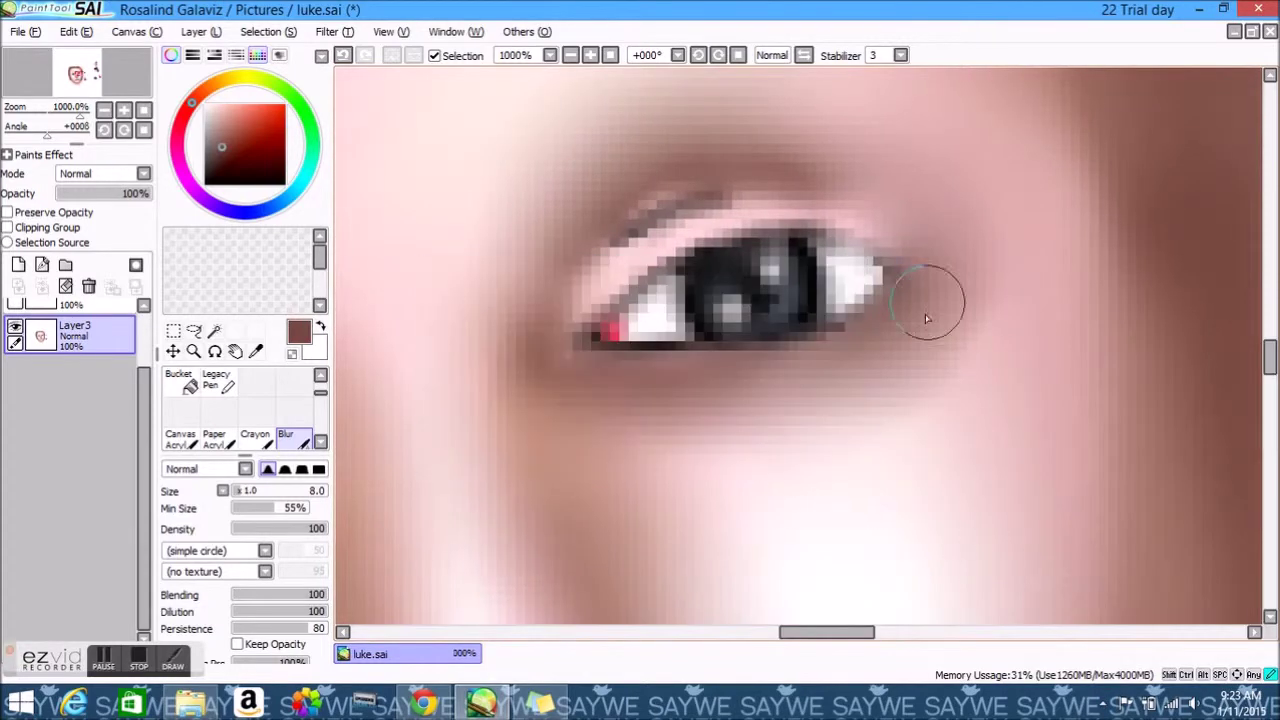
mouse_move(500, 289)
mouse_down()
mouse_move(800, 349)
mouse_move(871, 209)
mouse_move(543, 408)
mouse_up()
key(bracketleft)
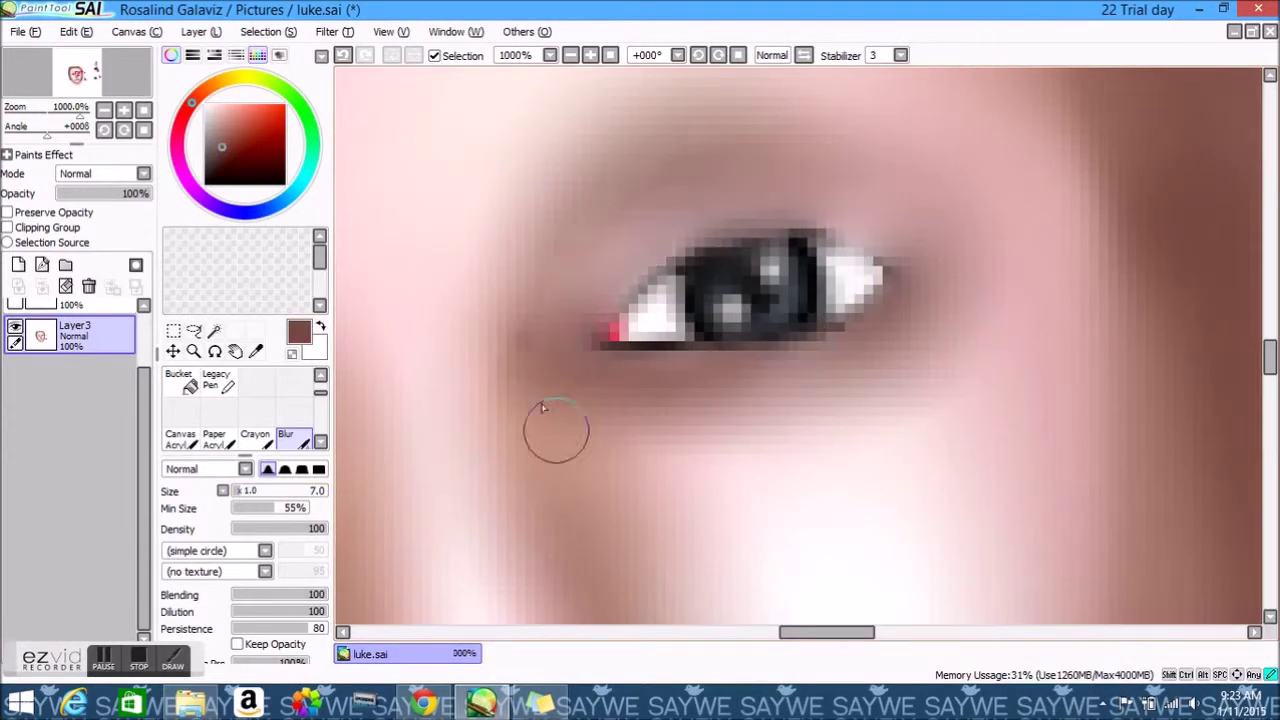
drag(896, 352, 628, 393)
Redraw the right eye's upper outline in black with the AirBrush at size 2
scroll(240, 410, up, 3)
click(218, 380)
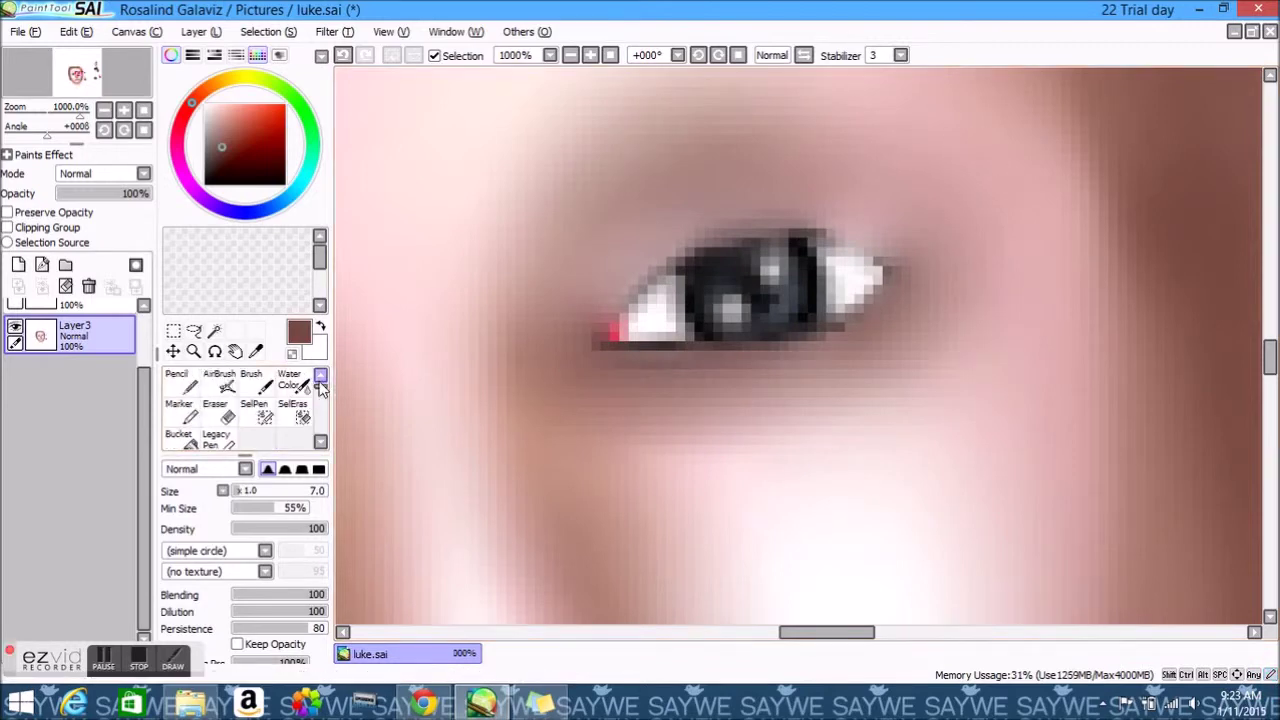
click(297, 620)
drag(612, 322, 710, 250)
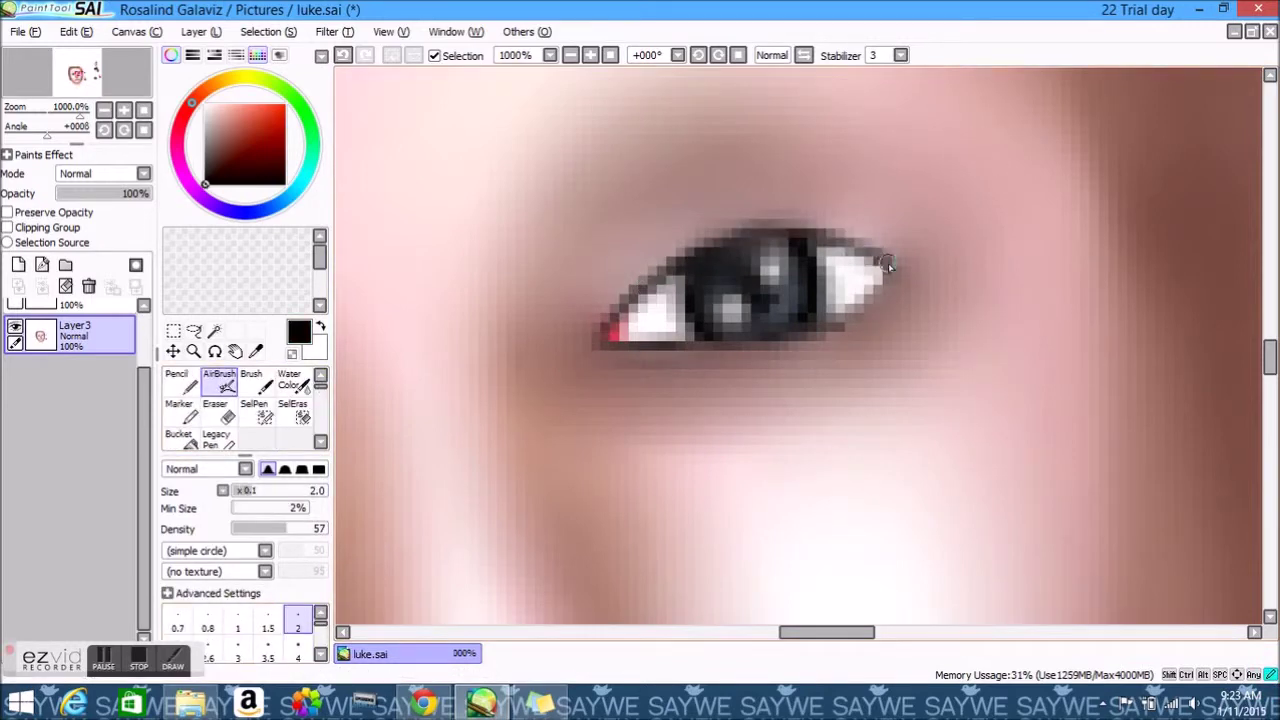
Sample a pale skin tone, airbrush it at size 9 above the right eye and blend it at Blur size 7
click(590, 55)
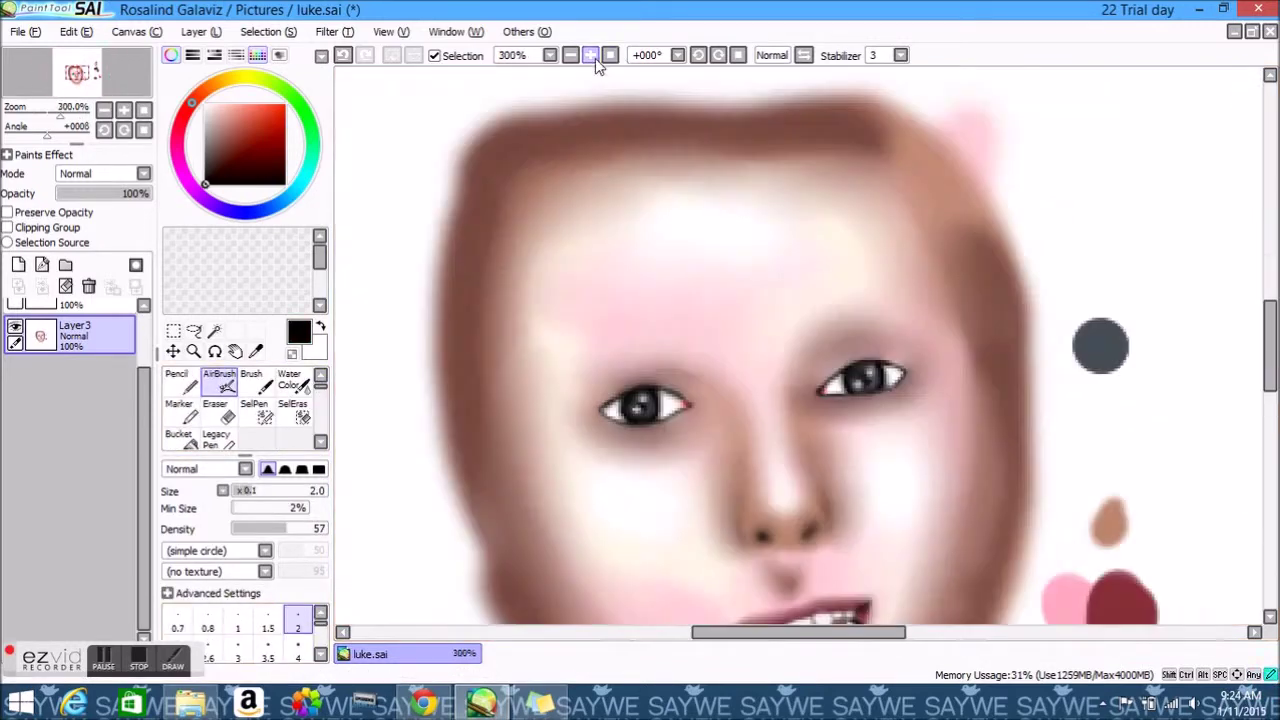
click(571, 55)
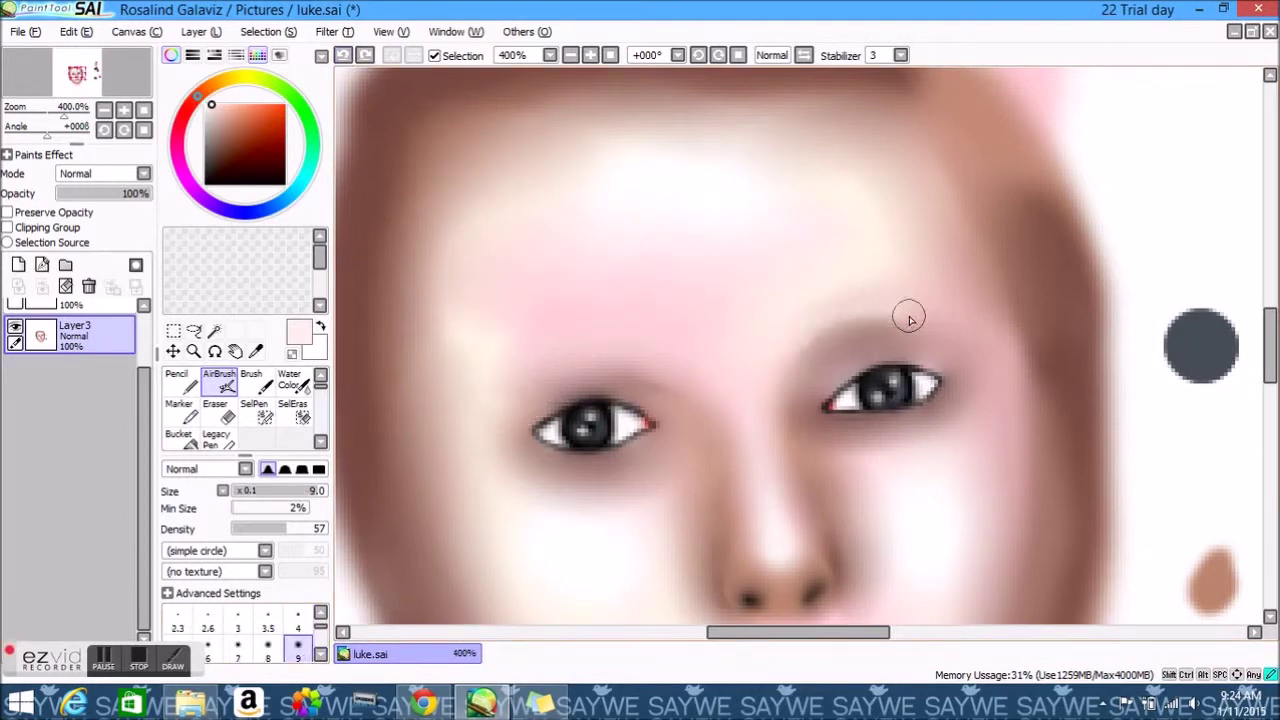
scroll(240, 410, down, 2)
click(293, 437)
mouse_move(1271, 362)
mouse_down()
mouse_move(1271, 385)
mouse_move(1272, 365)
mouse_up()
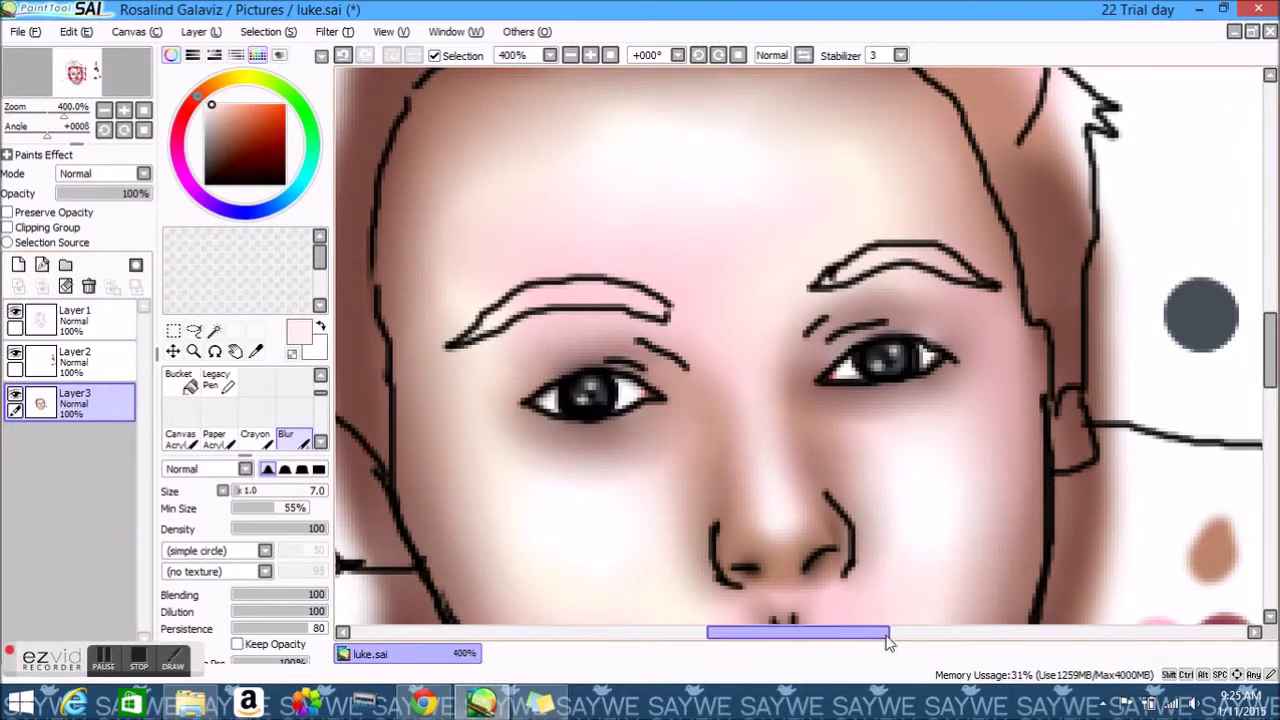
Sample dark brown, fill both eyebrows inside the line art with the AirBrush at size 4 and hide Layer1
click(1000, 632)
alt+click(911, 200)
click(826, 632)
drag(826, 640, 814, 640)
click(219, 380)
click(297, 620)
mouse_move(815, 285)
mouse_down()
mouse_move(870, 258)
mouse_move(975, 290)
mouse_up()
mouse_move(455, 342)
mouse_down()
mouse_move(567, 290)
mouse_move(655, 305)
mouse_move(655, 316)
mouse_move(645, 300)
mouse_move(585, 285)
mouse_move(548, 300)
mouse_up()
click(15, 311)
Soften the edges of both eyebrows with the Blur brush at size 7
scroll(1270, 358, down, 1)
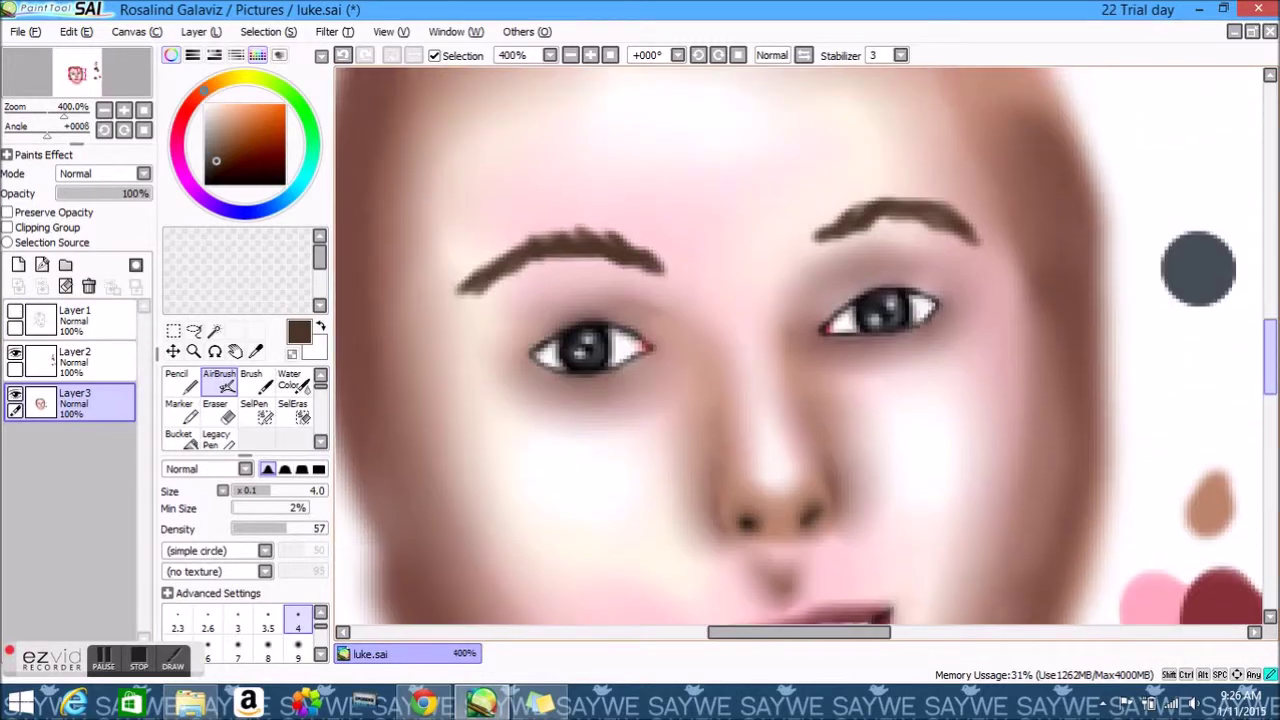
click(592, 56)
key(b)
drag(894, 171, 727, 206)
mouse_move(600, 228)
mouse_down()
mouse_move(366, 251)
mouse_move(480, 177)
mouse_move(400, 200)
mouse_up()
drag(857, 634, 826, 634)
click(610, 55)
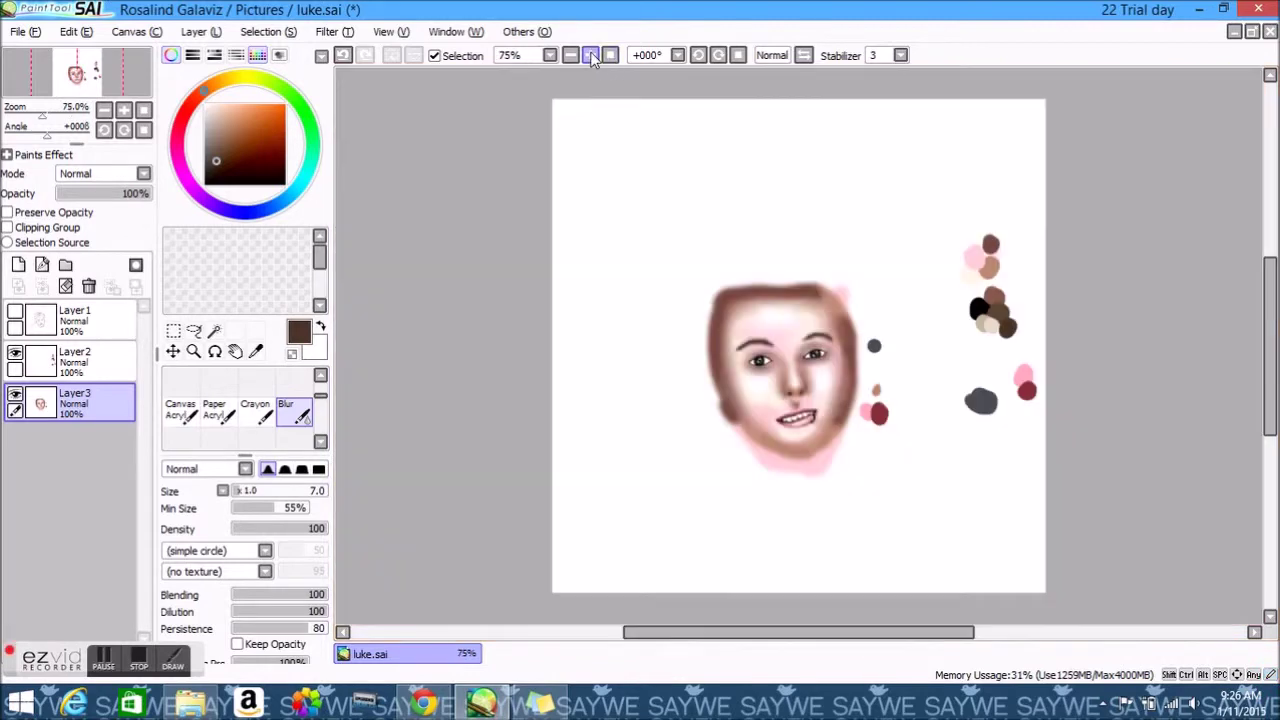
Show Layer1 and erase the brown skin colour outside the face's left outline on Layer3 with the Eraser at size 20
click(590, 55)
drag(1270, 318, 1270, 338)
click(15, 310)
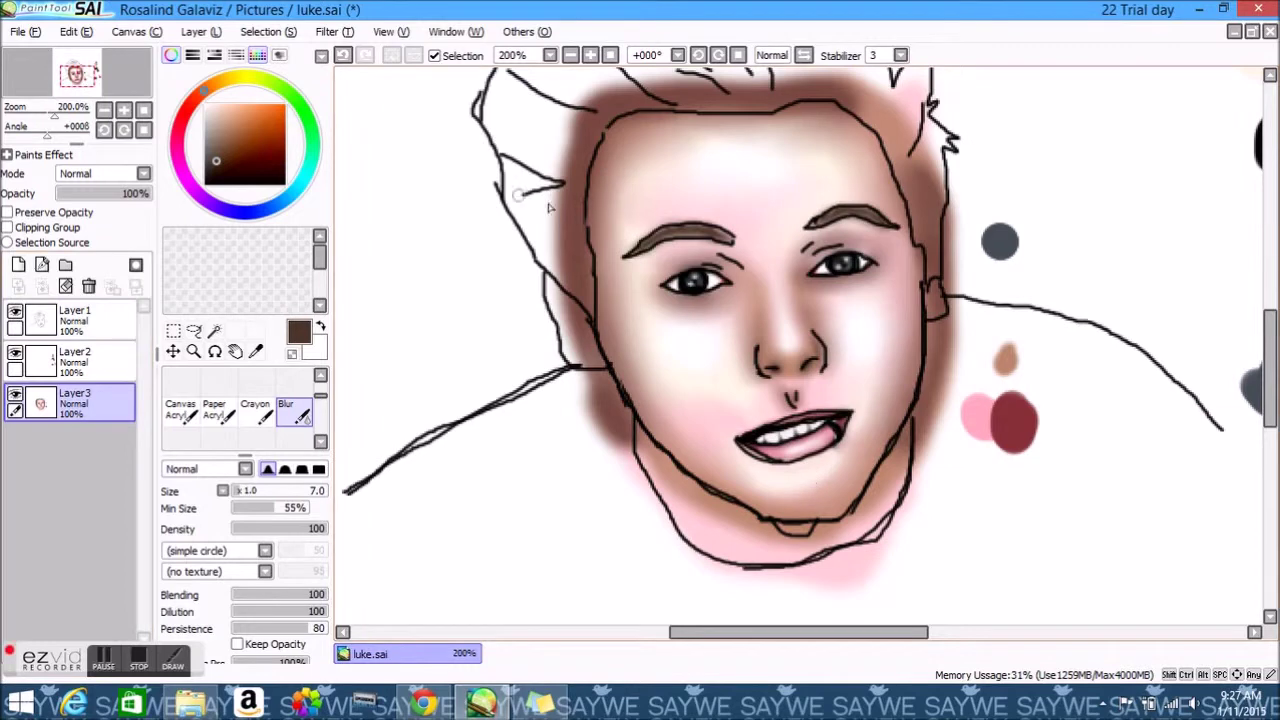
click(321, 375)
click(215, 410)
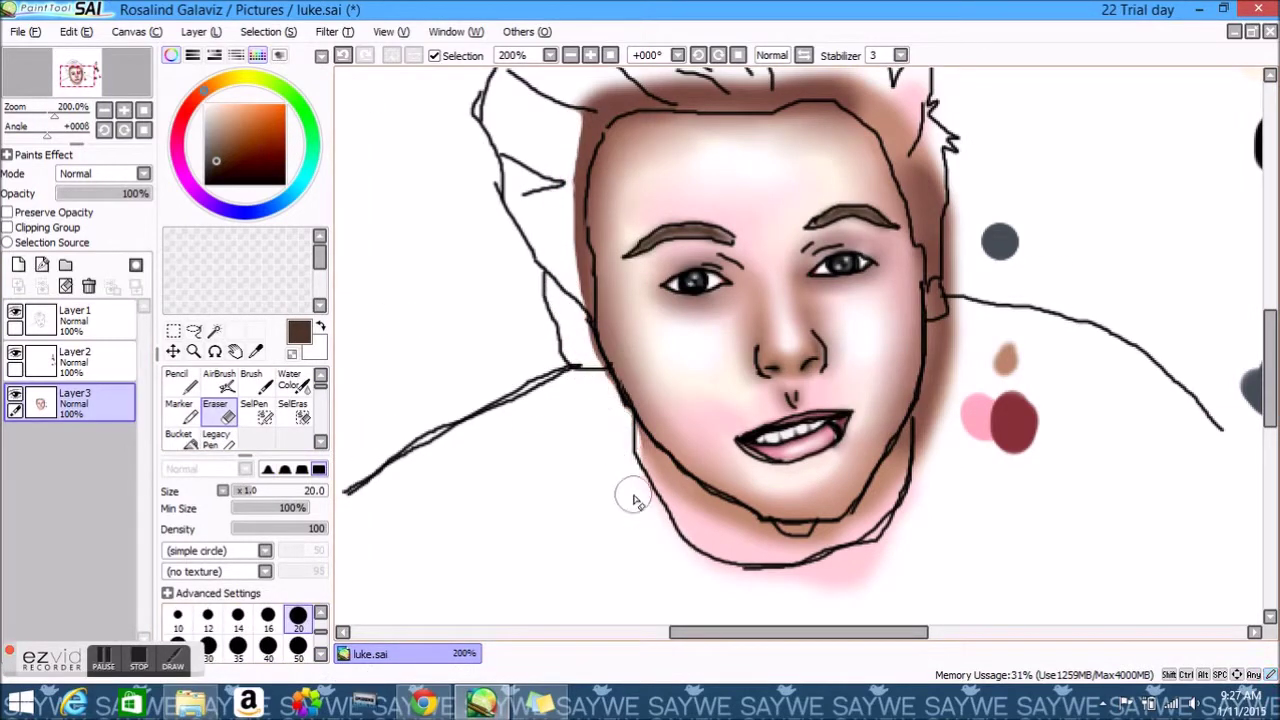
drag(598, 90, 577, 172)
Trim the leftover brown along the left cheek outline with the Eraser at size 9
scroll(582, 343, up, 2)
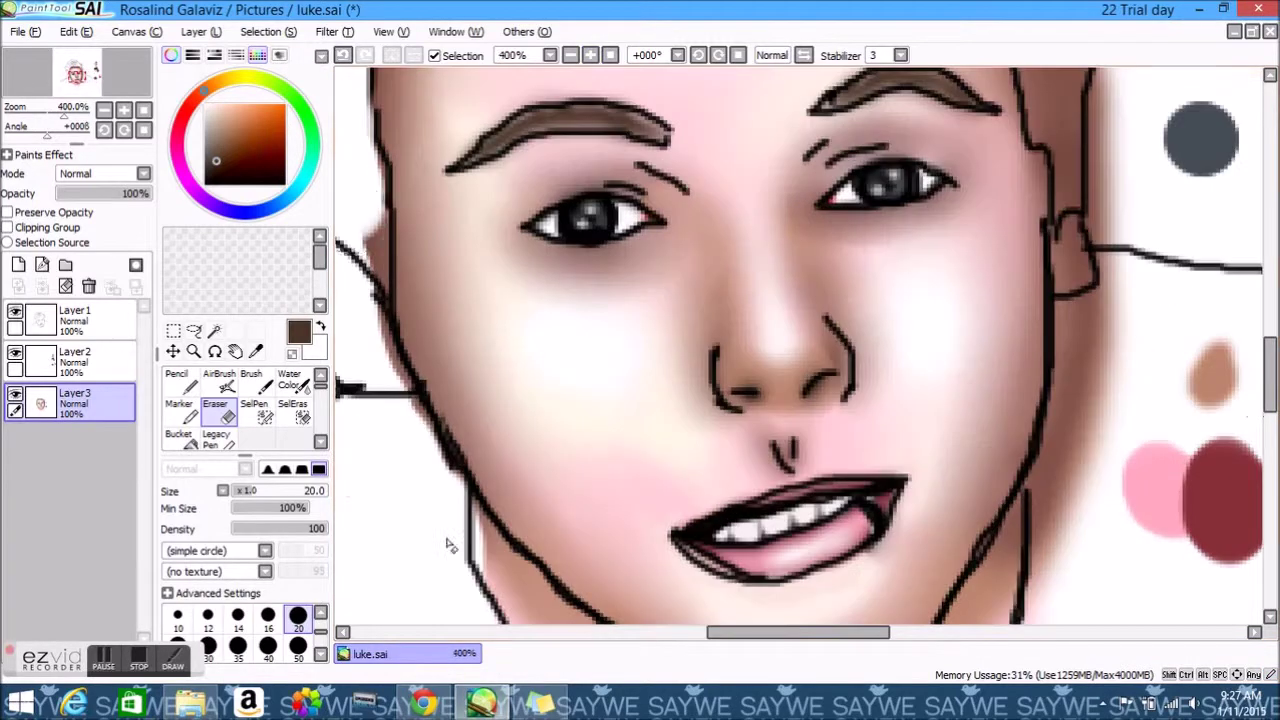
key(bracketleft)
key(bracketleft)
key(bracketleft)
key(bracketleft)
key(bracketleft)
drag(366, 216, 375, 328)
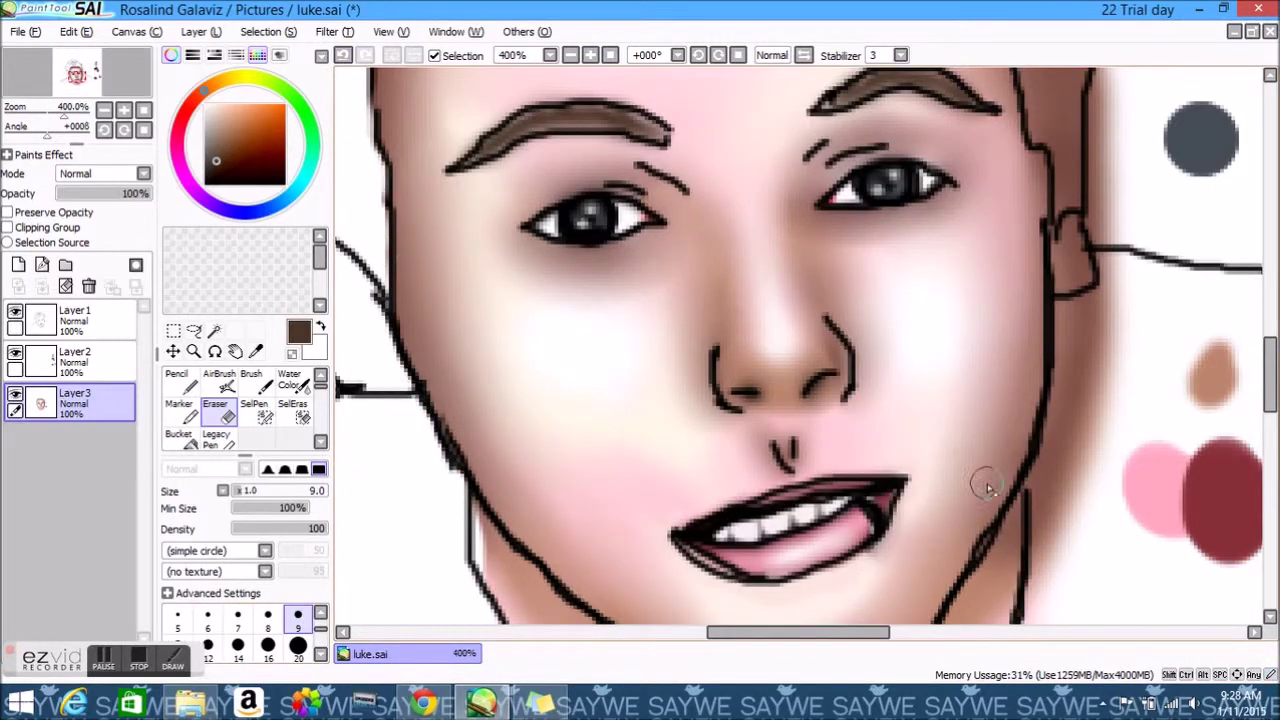
Erase the brown above the forehead with the Eraser at size 20 and trim along the hairline at size 9
scroll(986, 487, up, 5)
key(bracketright)
key(bracketright)
key(bracketright)
key(bracketright)
key(bracketright)
mouse_move(500, 120)
mouse_down()
mouse_move(416, 184)
mouse_move(701, 138)
mouse_move(884, 126)
mouse_move(622, 172)
mouse_up()
key(bracketleft)
key(bracketleft)
key(bracketleft)
key(bracketleft)
key(bracketleft)
mouse_move(540, 190)
mouse_down()
mouse_move(791, 170)
mouse_move(671, 194)
mouse_move(759, 176)
mouse_move(757, 188)
mouse_move(892, 162)
mouse_move(862, 169)
mouse_move(978, 248)
mouse_up()
Erase the brown skin colour outside the face's right outline with the Eraser at size 9
scroll(978, 248, down, 5)
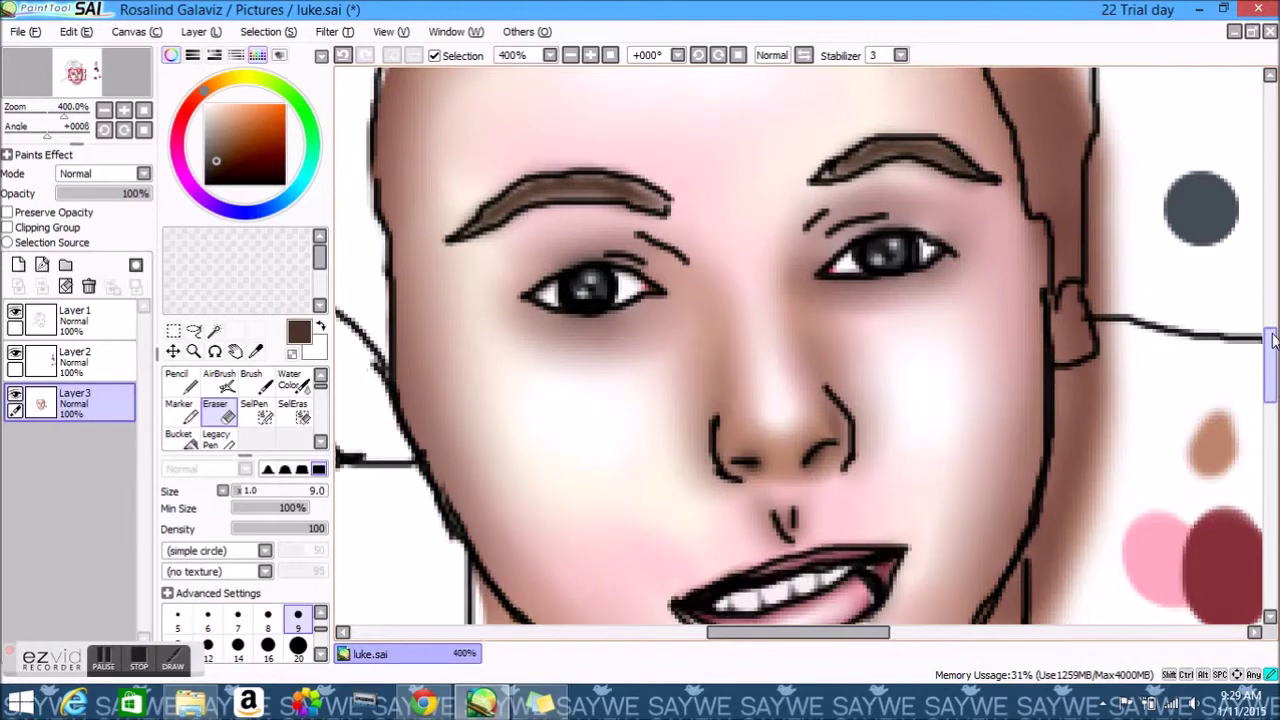
mouse_move(882, 640)
mouse_down()
mouse_move(845, 648)
mouse_move(898, 648)
mouse_up()
scroll(886, 171, up, 3)
mouse_move(886, 171)
mouse_down()
mouse_move(990, 225)
mouse_move(913, 178)
mouse_move(945, 304)
mouse_move(978, 288)
mouse_move(988, 398)
mouse_move(1021, 313)
mouse_move(990, 465)
mouse_move(1011, 492)
mouse_move(1014, 402)
mouse_move(969, 510)
mouse_move(960, 488)
mouse_move(987, 214)
mouse_move(985, 330)
mouse_move(1010, 385)
mouse_up()
scroll(995, 530, down, 3)
drag(1272, 372, 1272, 368)
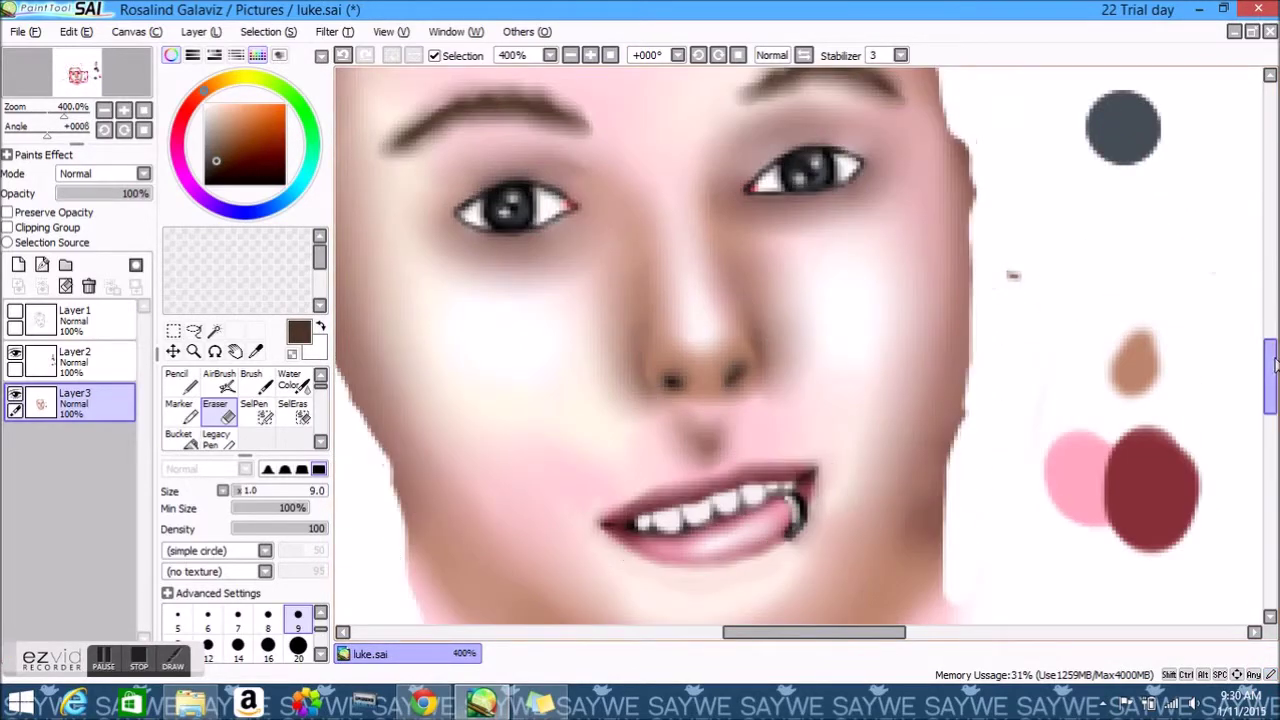
Sample the black swatch and airbrush a dark shadow at size 9 beneath the whole jawline
scroll(1009, 277, down, 2)
scroll(1100, 332, down, 5)
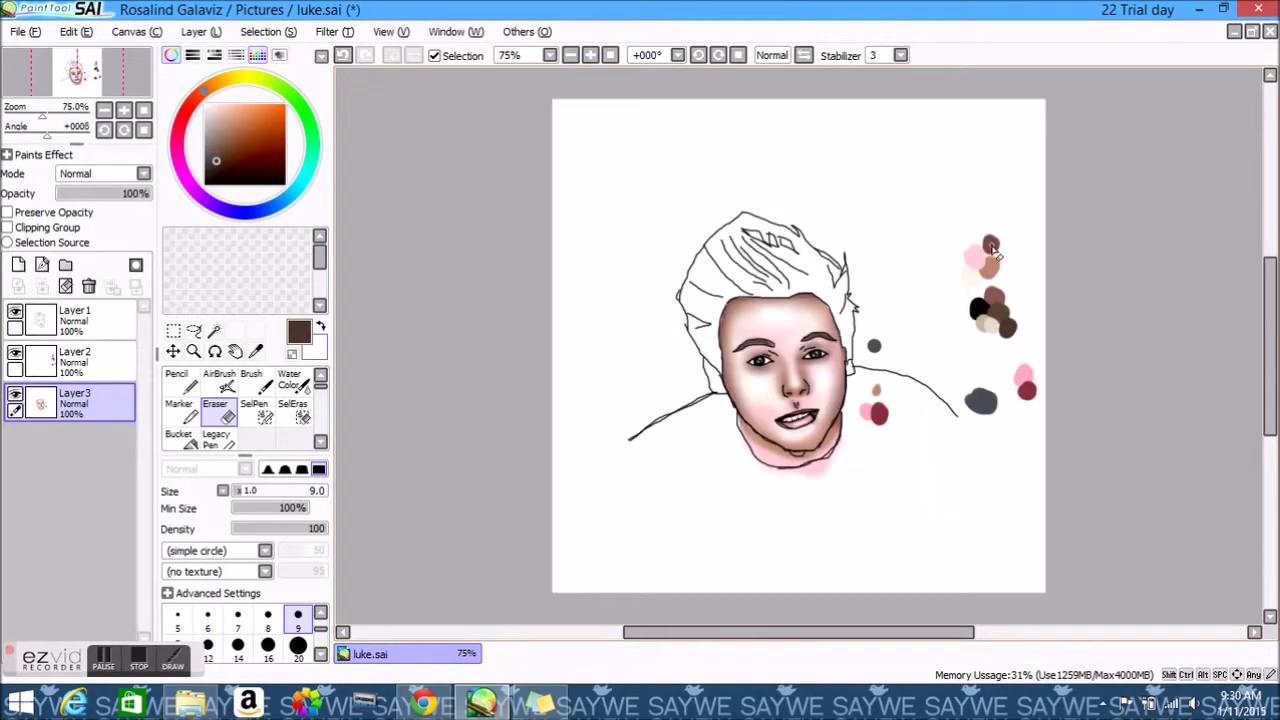
alt+click(977, 310)
scroll(796, 452, up, 5)
key(a)
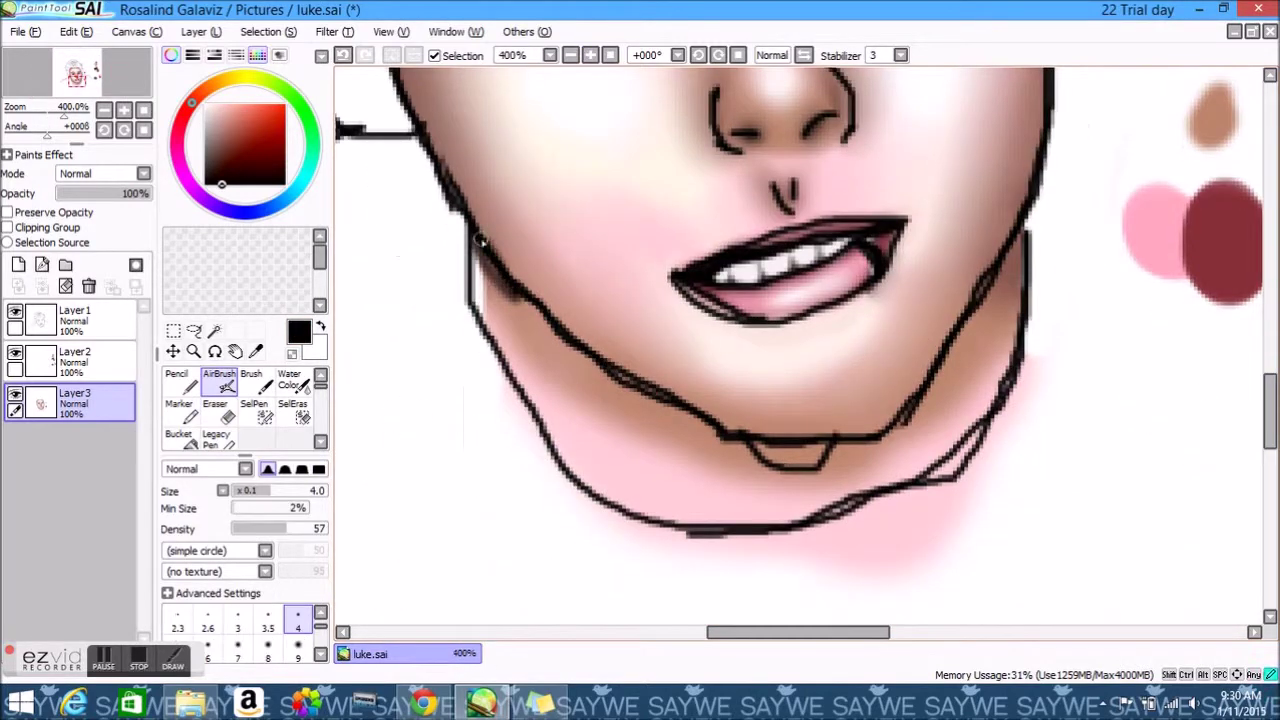
key(bracketright)
key(bracketright)
key(bracketright)
key(bracketright)
key(bracketright)
mouse_move(549, 271)
mouse_down()
mouse_move(539, 336)
mouse_move(730, 443)
mouse_move(613, 383)
mouse_move(695, 430)
mouse_move(865, 451)
mouse_move(979, 287)
mouse_move(968, 345)
mouse_move(942, 383)
mouse_move(820, 456)
mouse_up()
key(h)
key(r)
mouse_move(1015, 240)
mouse_down()
mouse_move(1029, 251)
mouse_move(894, 503)
mouse_move(880, 455)
mouse_up()
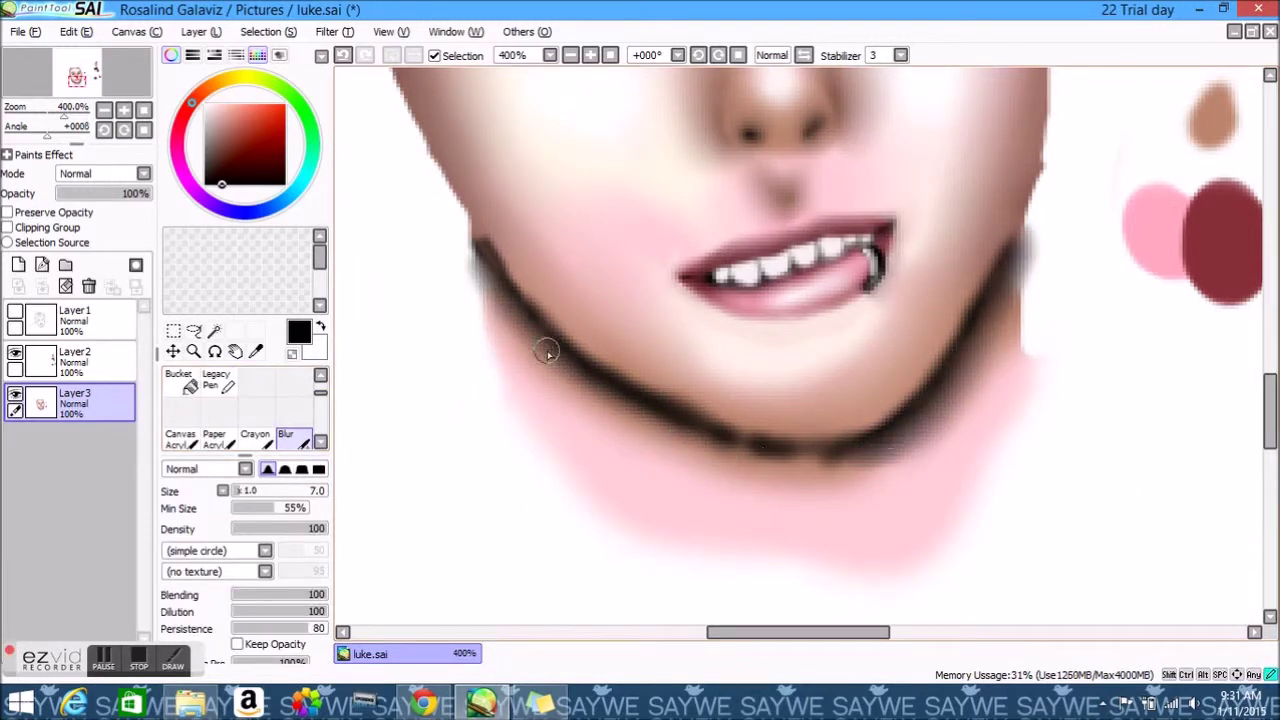
Blend the black jaw shadow down into the neck with the Blur brush at sizes 7 and 10
drag(727, 440, 986, 300)
drag(478, 242, 610, 383)
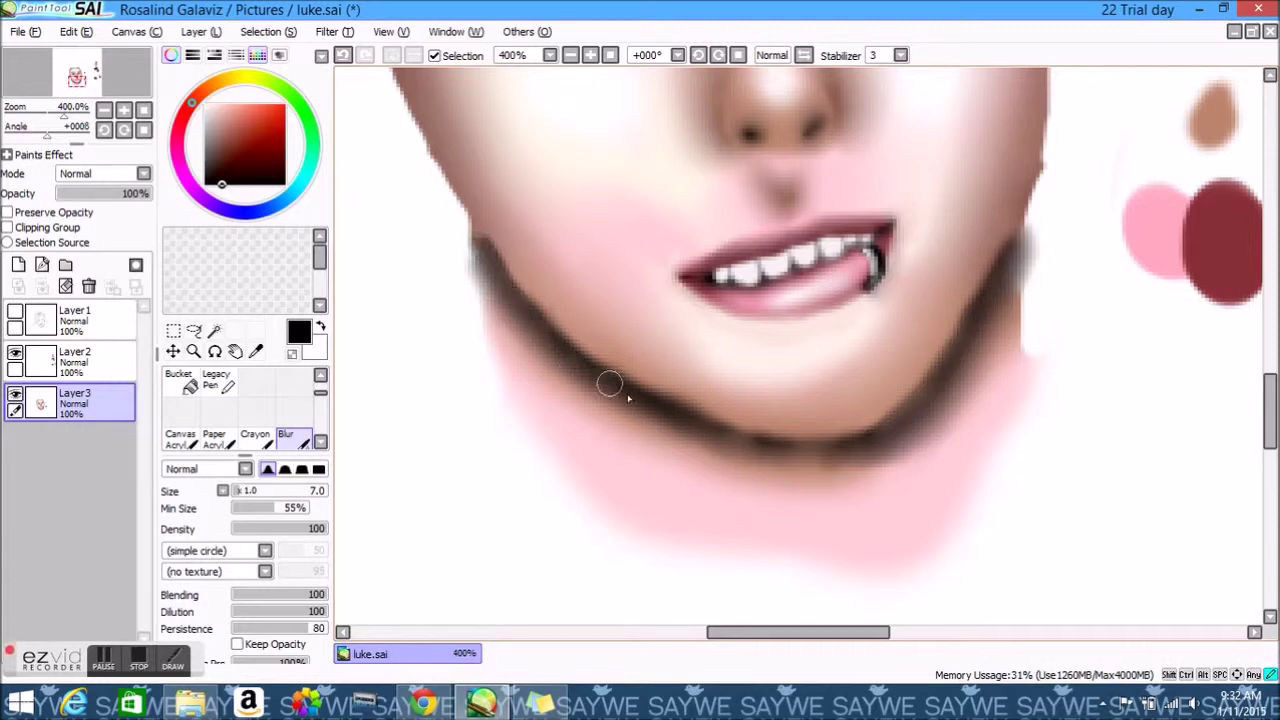
drag(497, 278, 689, 425)
mouse_move(493, 296)
mouse_down()
mouse_move(729, 477)
mouse_move(889, 497)
mouse_up()
scroll(365, 303, up, 2)
mouse_move(365, 303)
mouse_down()
mouse_move(397, 343)
mouse_move(533, 447)
mouse_move(775, 548)
mouse_move(970, 478)
mouse_move(1089, 297)
mouse_up()
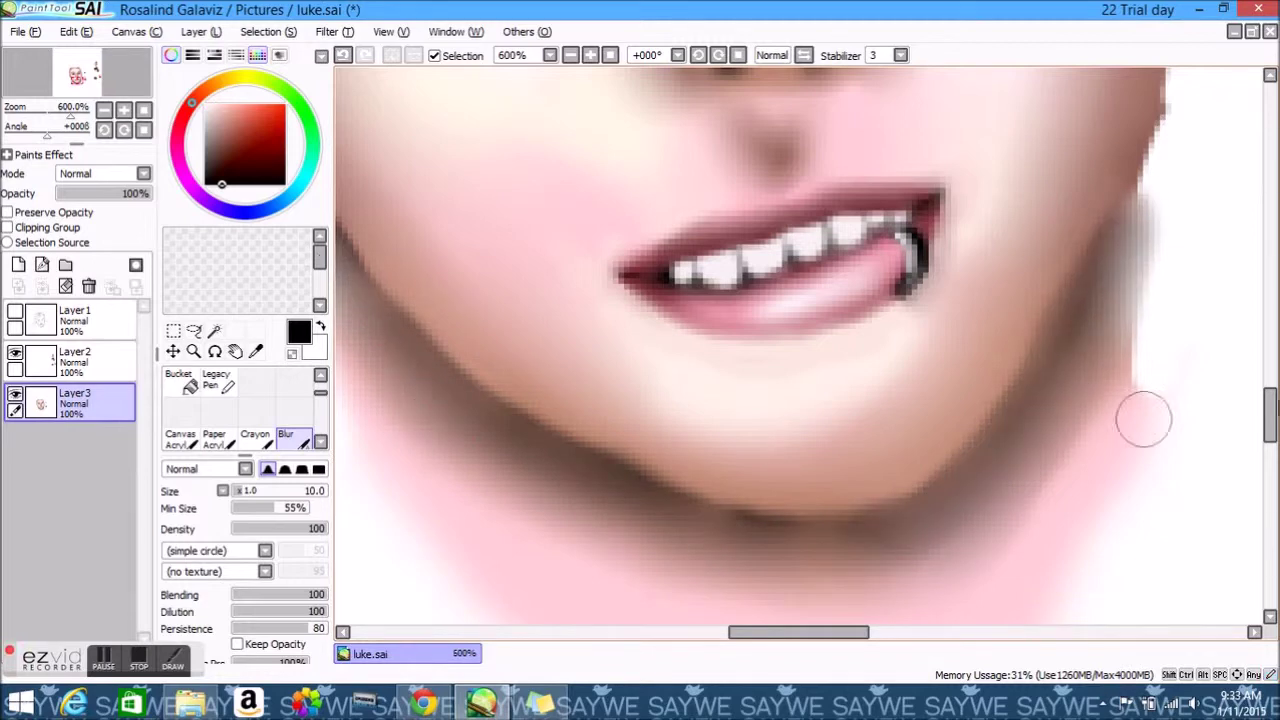
scroll(1143, 420, down, 2)
key(v)
click(470, 261)
click(525, 309)
click(800, 424)
Sample the light brown skin tone, airbrush it at size 9 along the jawline and blend it at Blur size 10
alt+click(737, 413)
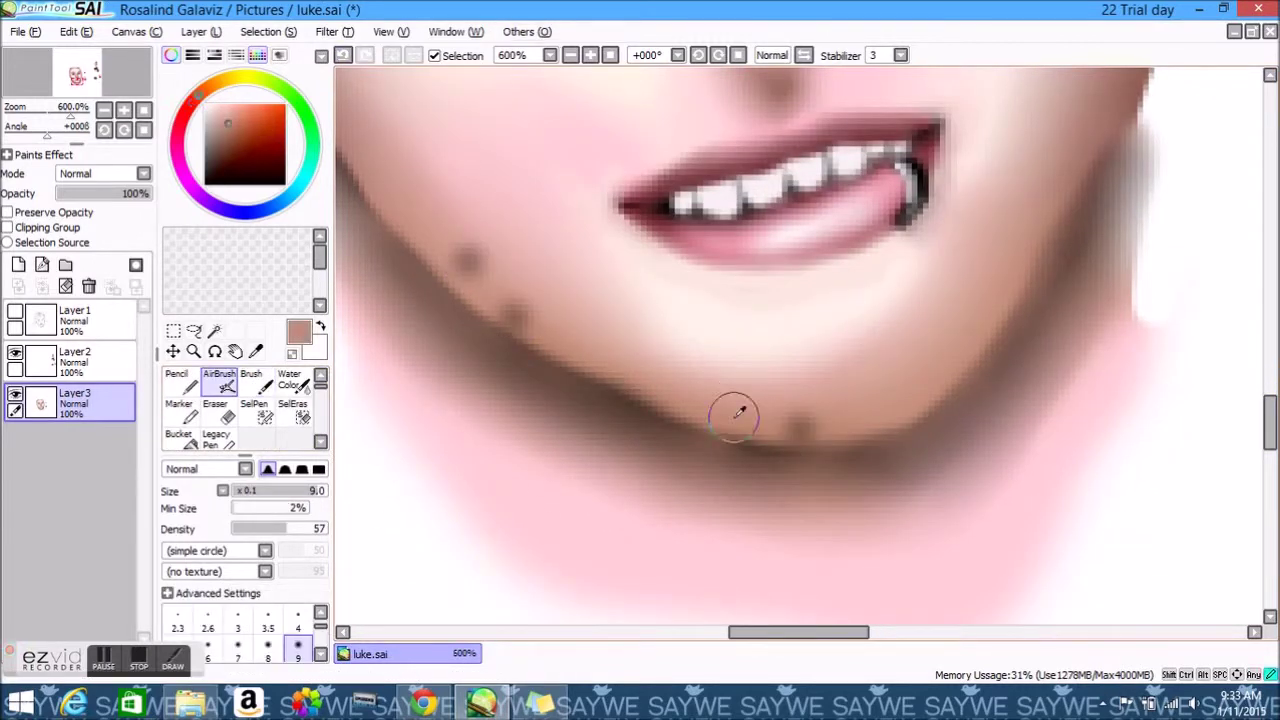
click(515, 313)
click(470, 261)
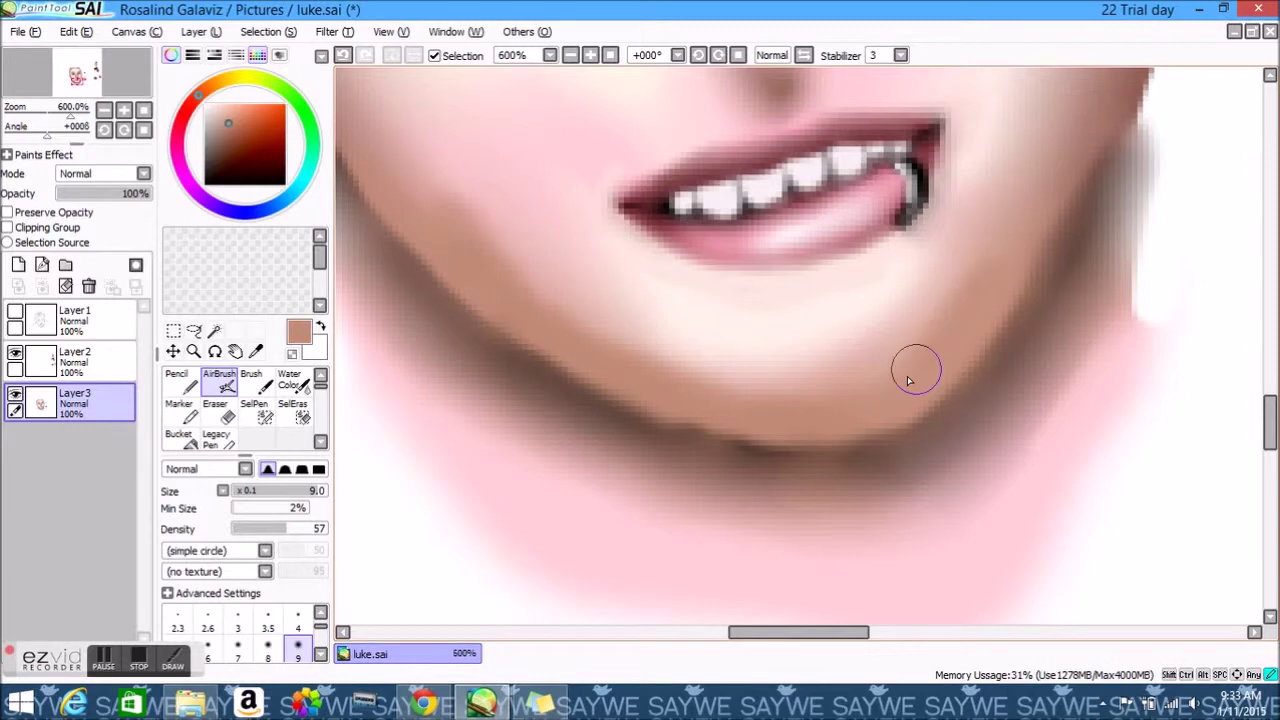
scroll(322, 452, down, 3)
click(293, 410)
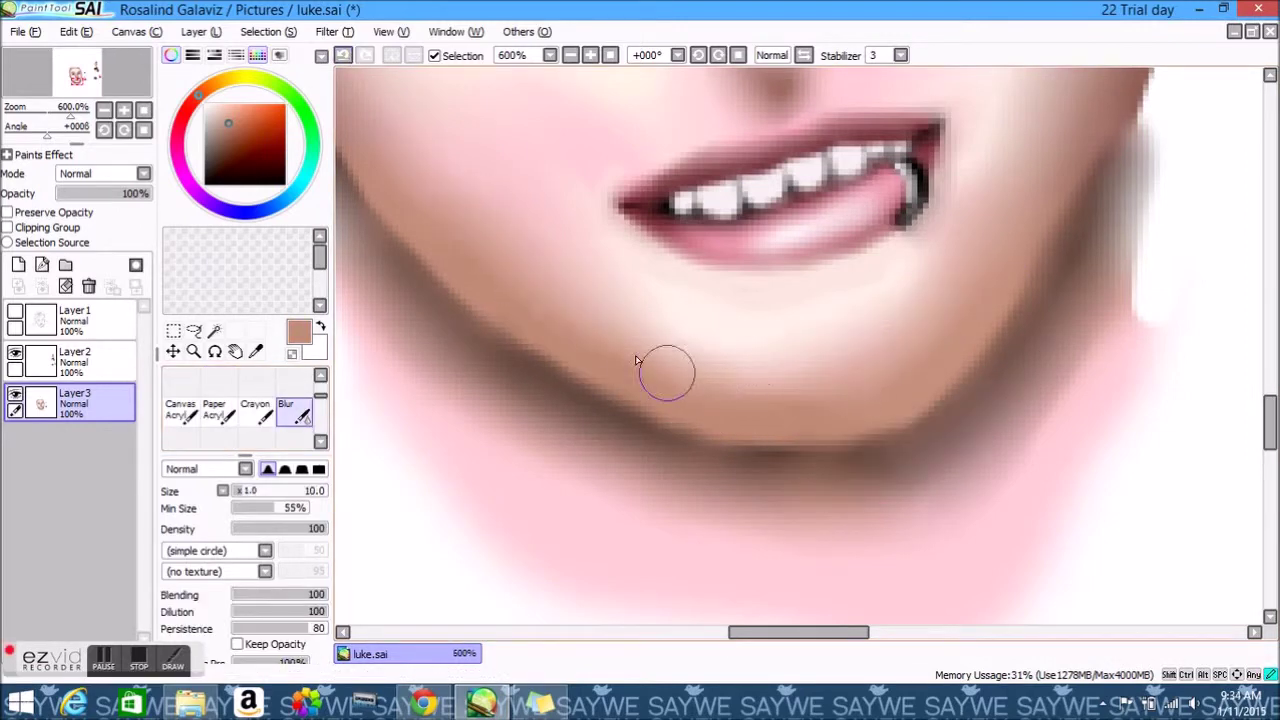
Touch up the lower jawline with the sampled brown skin tones using the AirBrush at size 9, blending at Blur size 10
key(v)
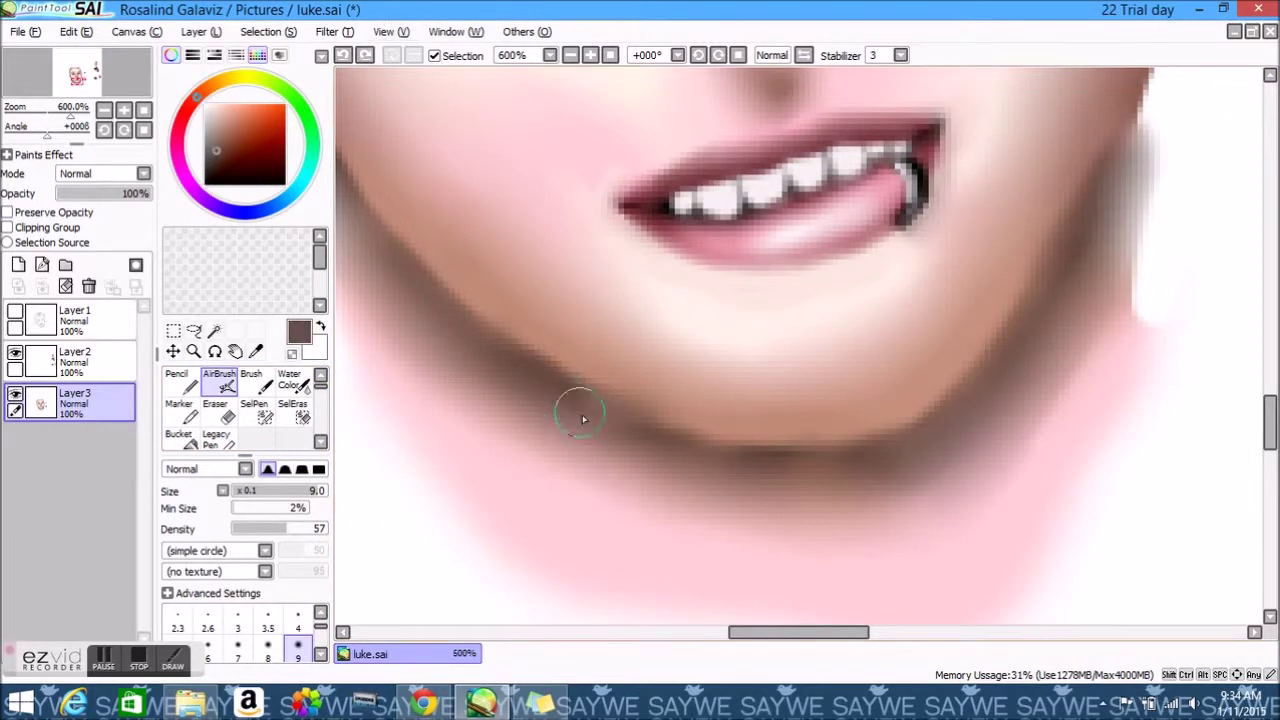
click(608, 56)
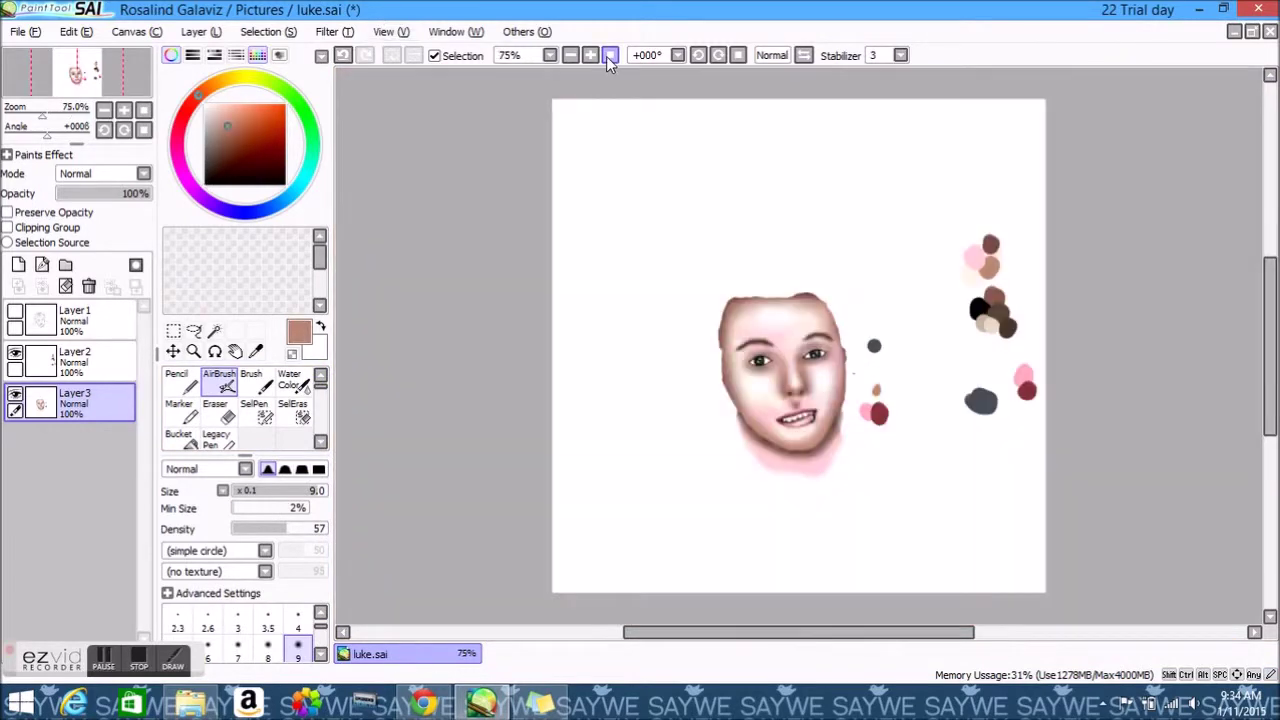
click(592, 55)
scroll(519, 284, down, 5)
key(b)
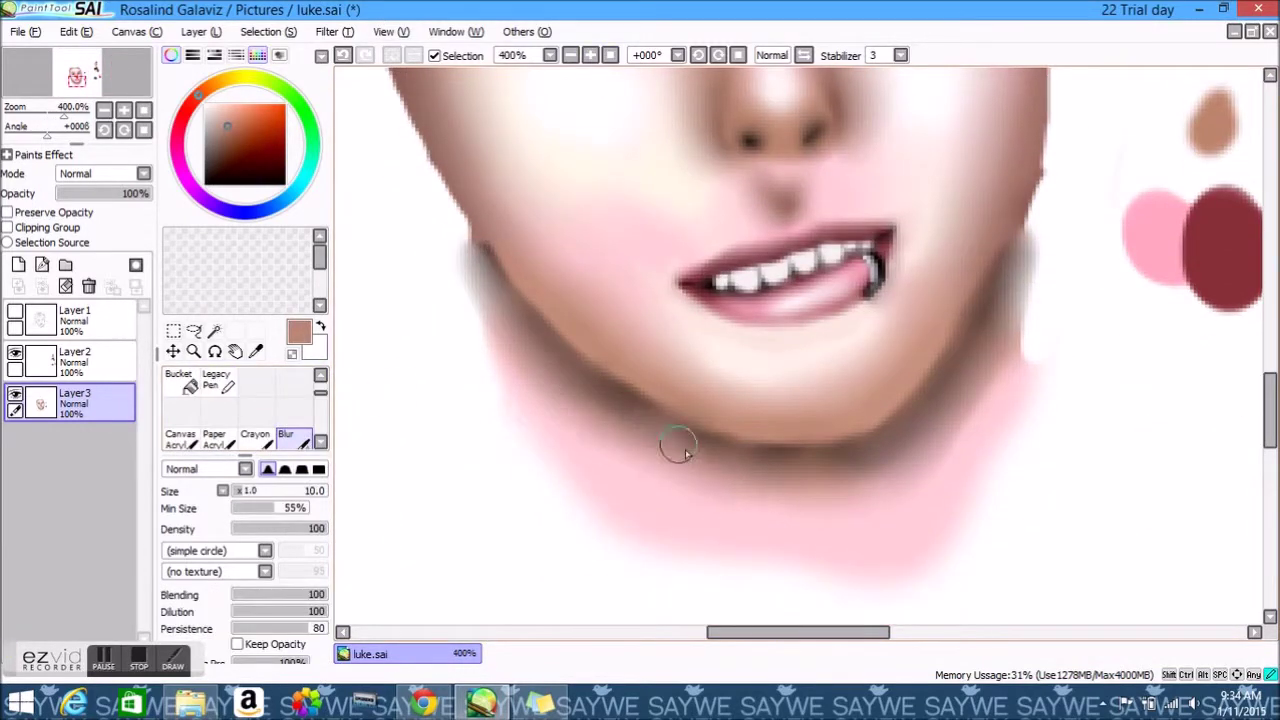
Check the neck against the Layer1 line art, then paint a pale highlight under the chin and blend it at Blur size 3
click(15, 310)
scroll(797, 600, up, 5)
drag(797, 643, 986, 643)
mouse_move(1268, 410)
mouse_down()
mouse_move(1268, 385)
mouse_move(1268, 398)
mouse_up()
key(v)
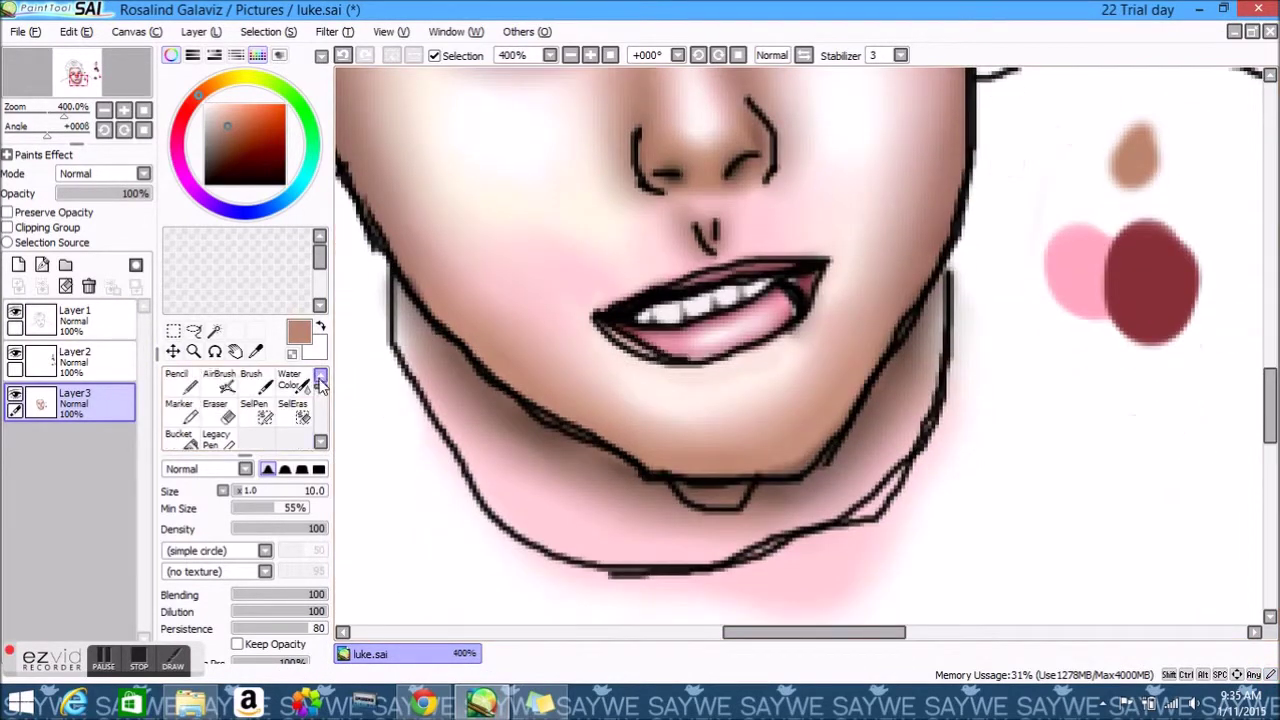
click(610, 55)
scroll(760, 330, up, 5)
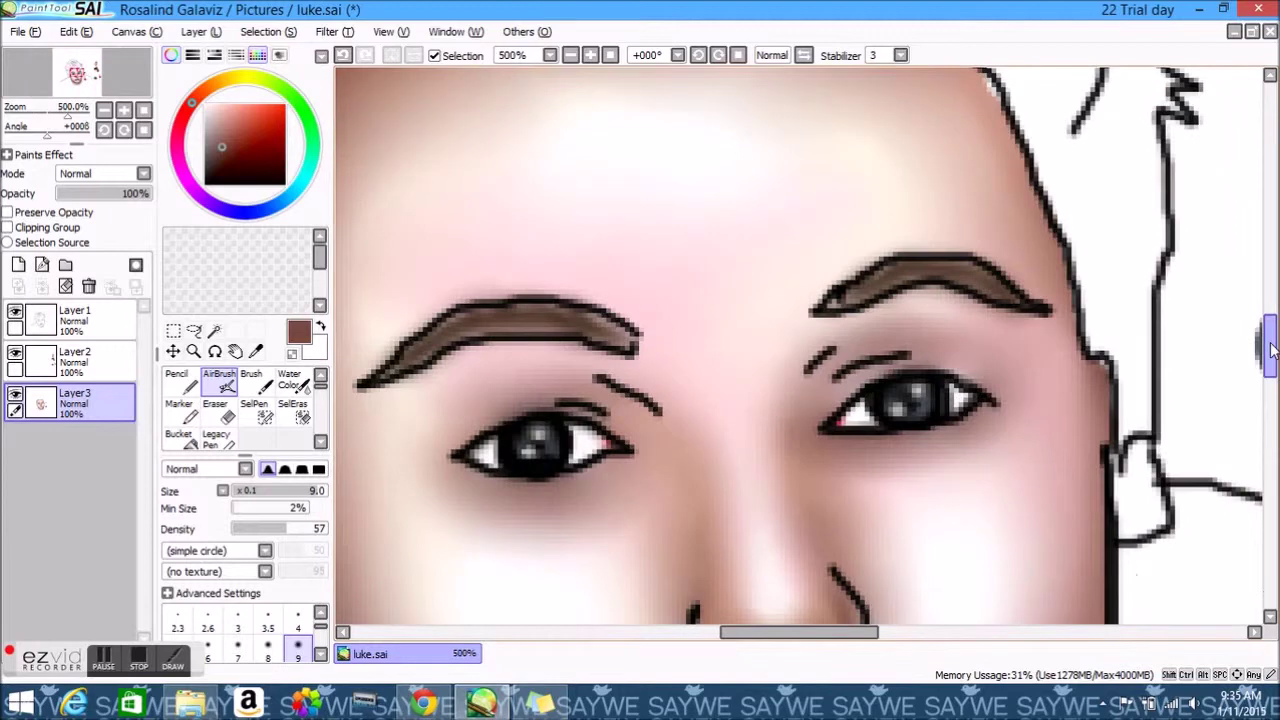
scroll(800, 360, down, 5)
alt+click(842, 362)
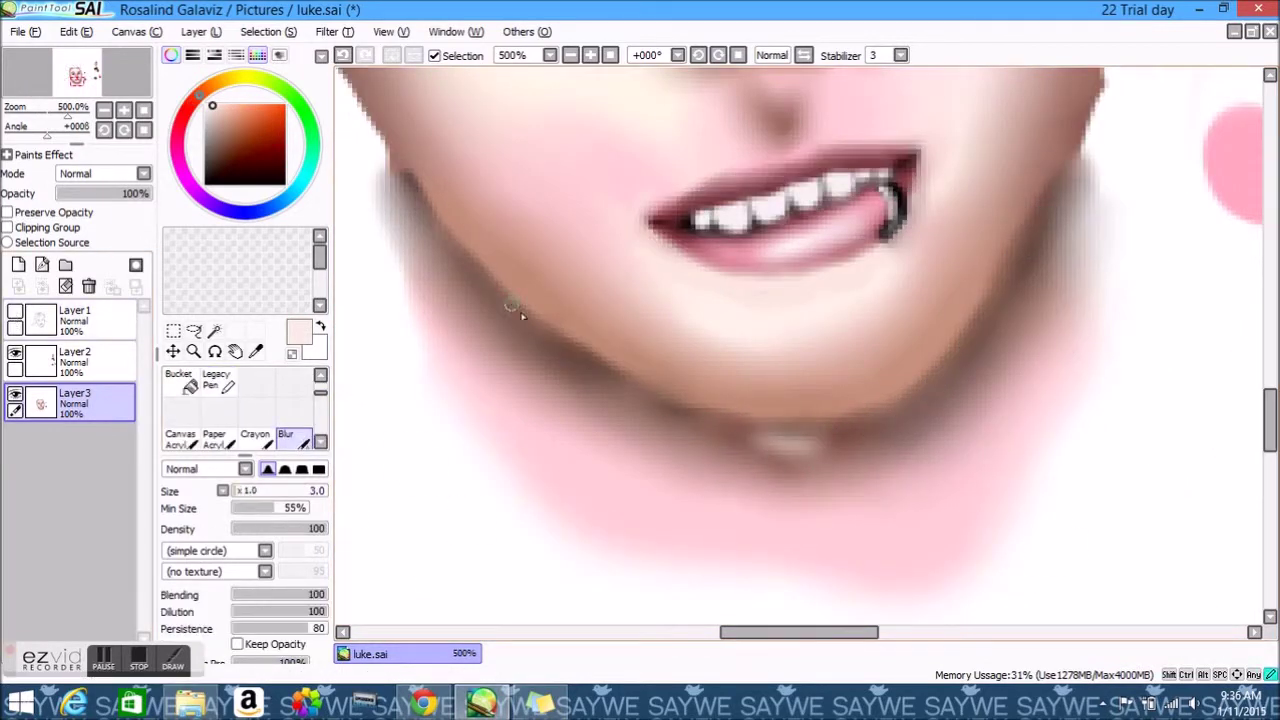
Soften the face's outer edge from the jaw up around the forehead with the Blur brush at size 9
click(610, 55)
click(590, 55)
click(590, 55)
click(590, 55)
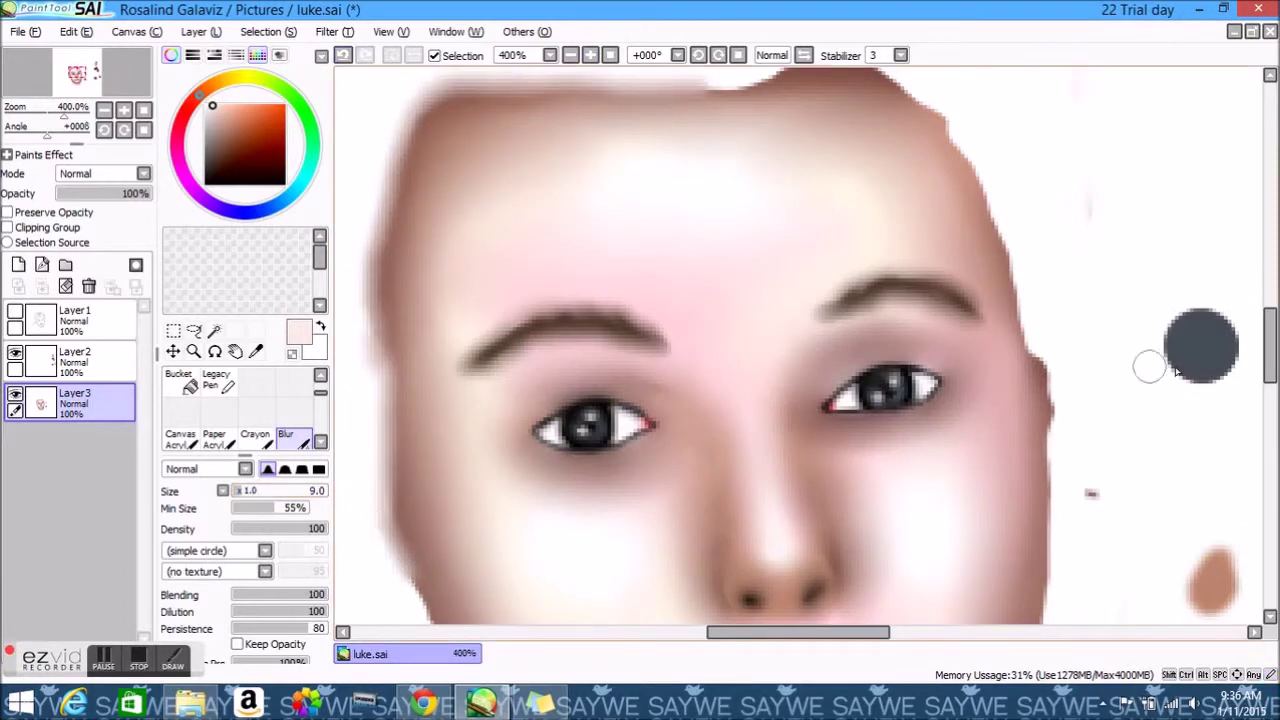
scroll(436, 407, down, 5)
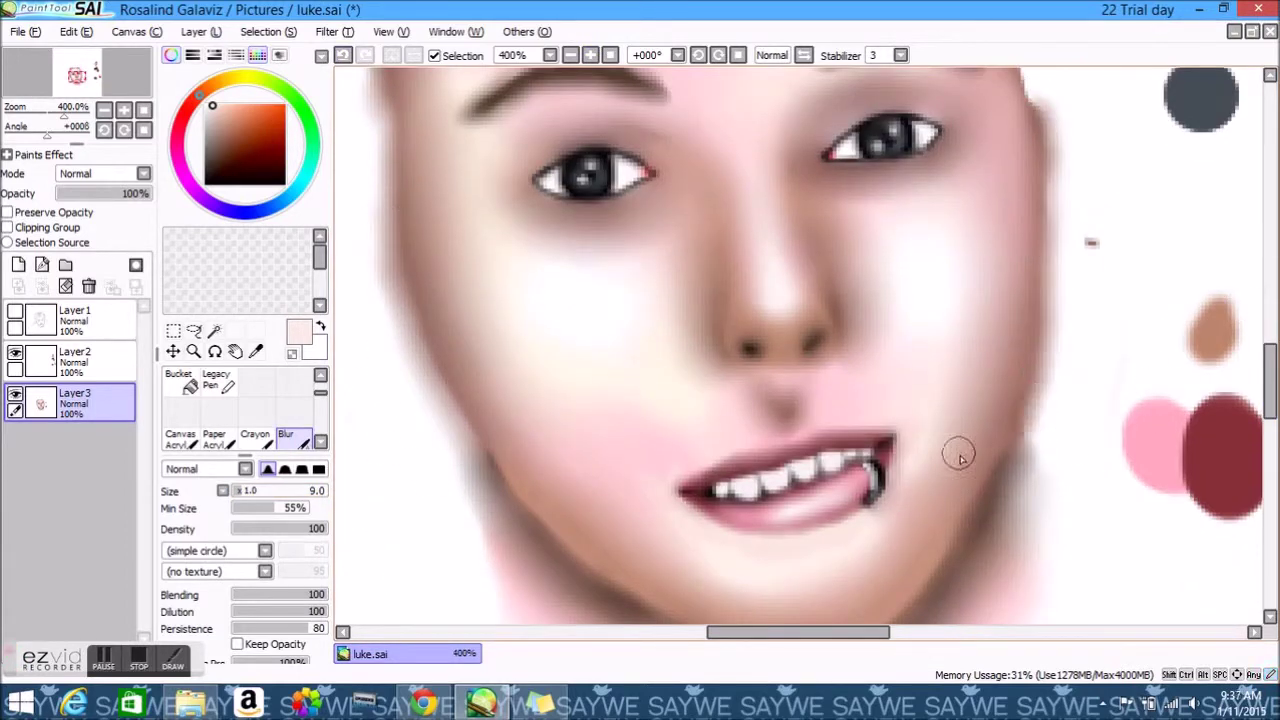
scroll(1022, 294, up, 5)
scroll(851, 106, up, 2)
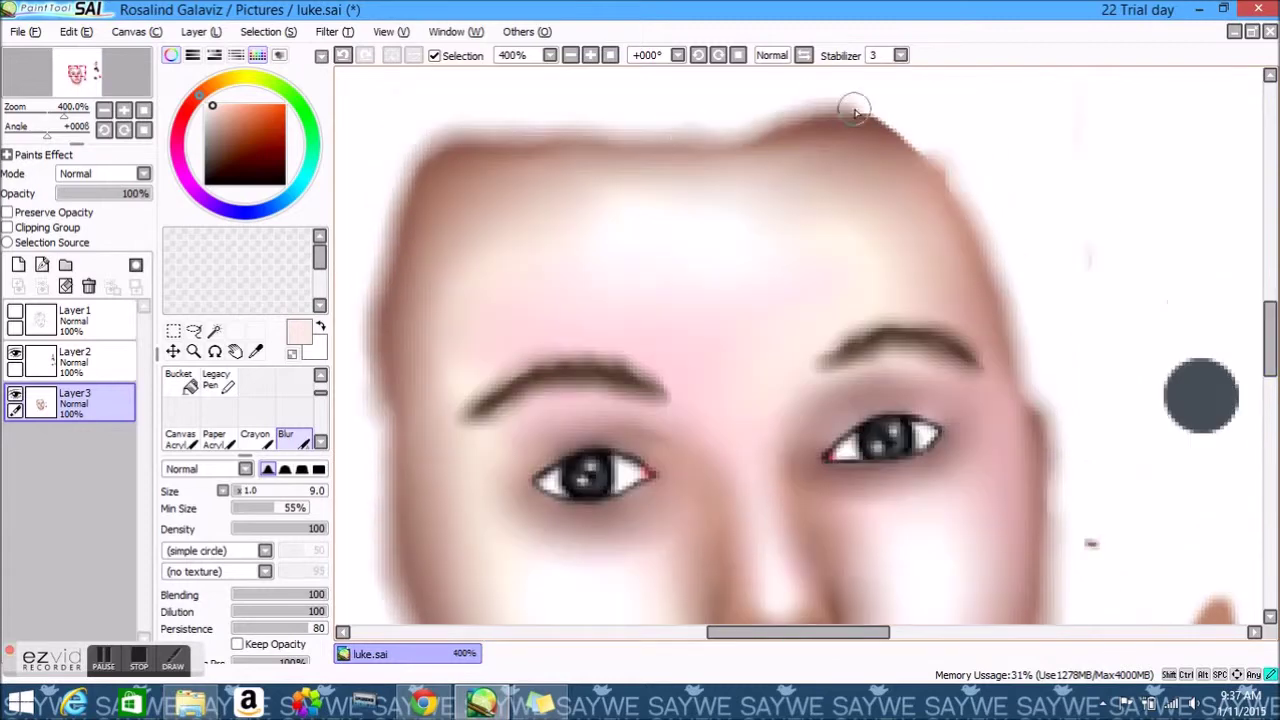
Show the Layer1 line art, sample the olive brown swatch and airbrush the base colour across the whole hair shape
click(610, 55)
scroll(783, 463, up, 2)
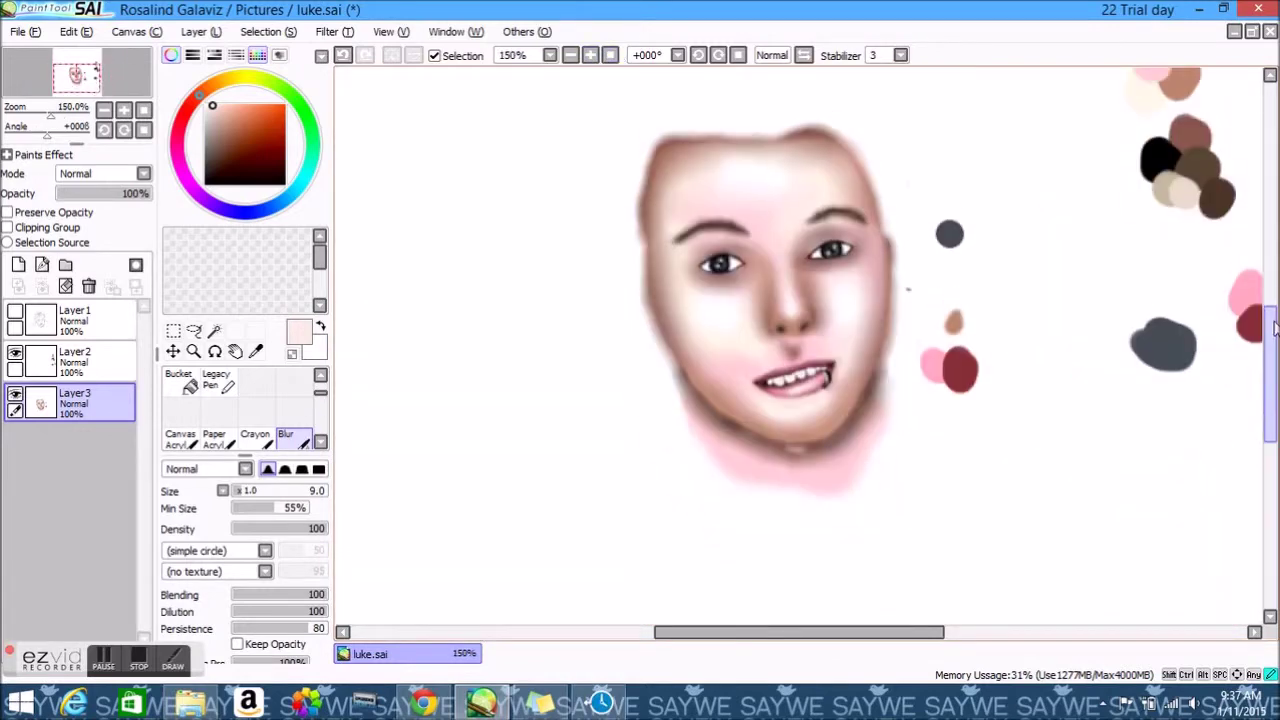
scroll(857, 452, up, 2)
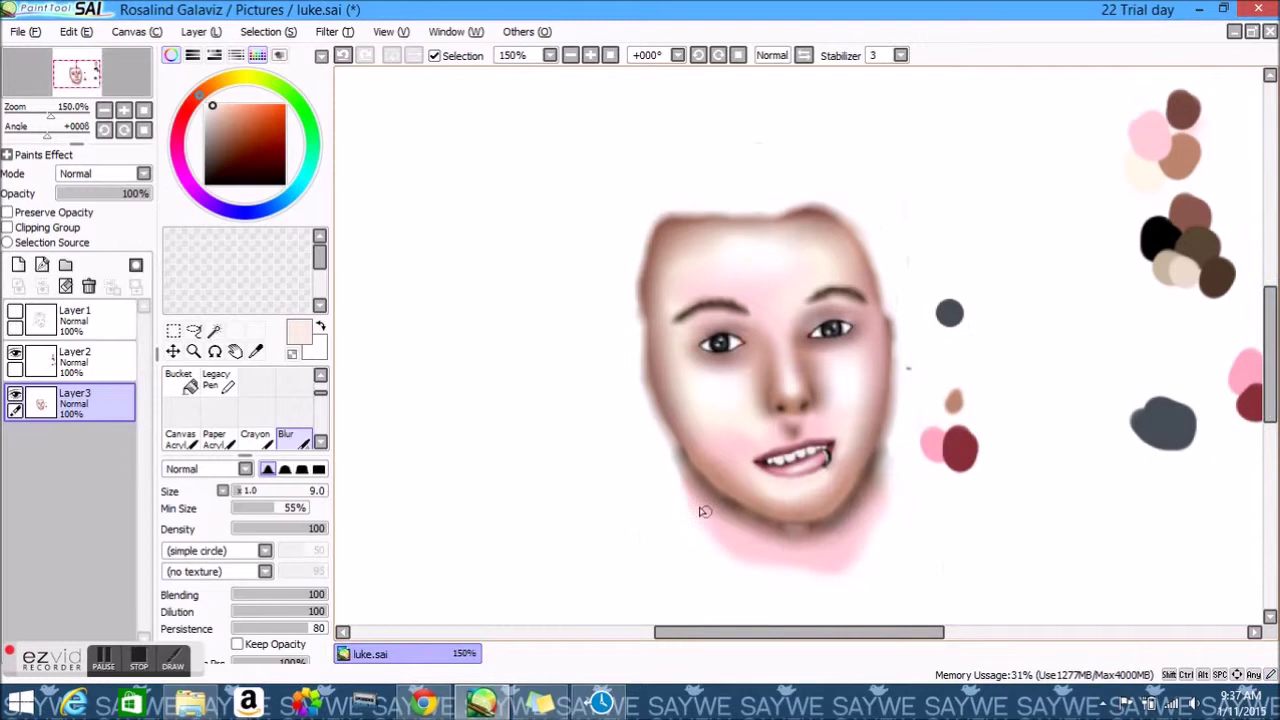
click(15, 311)
scroll(943, 124, up, 2)
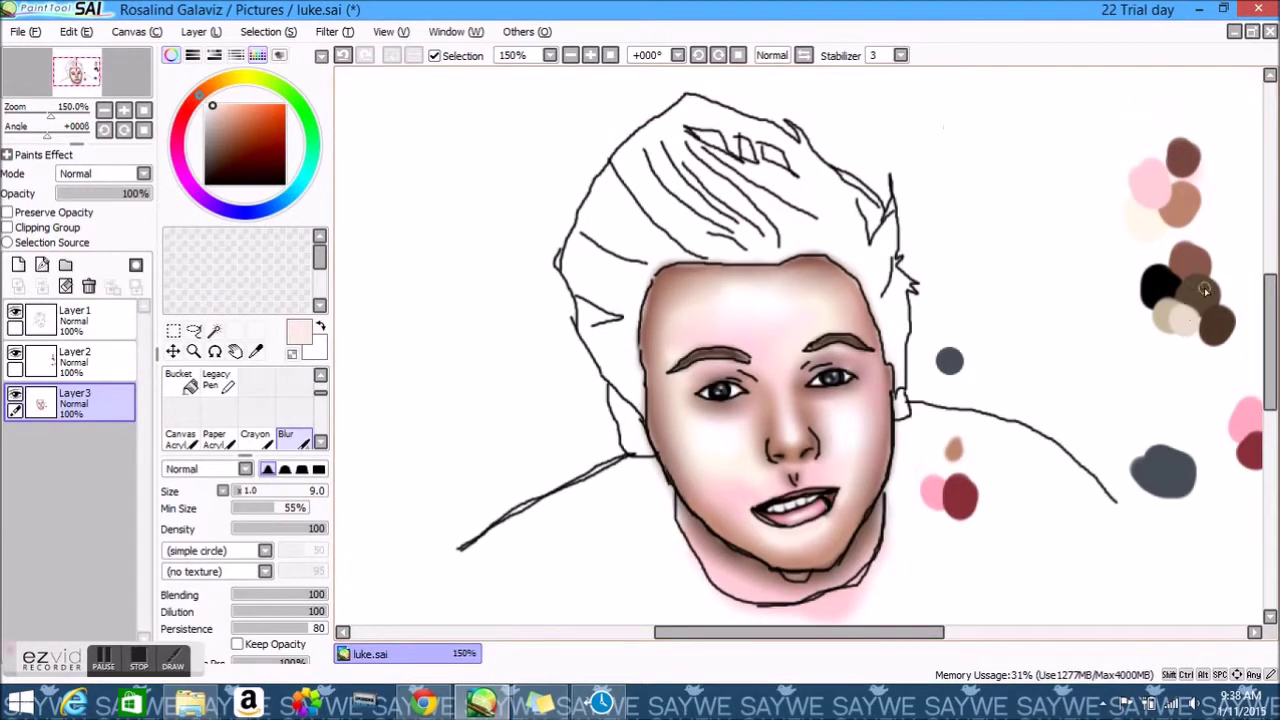
alt+click(1206, 286)
scroll(245, 405, up, 2)
click(219, 380)
mouse_move(655, 150)
mouse_down()
mouse_move(600, 340)
mouse_move(690, 100)
mouse_move(580, 290)
mouse_move(604, 217)
mouse_move(690, 110)
mouse_move(810, 150)
mouse_move(700, 220)
mouse_move(770, 175)
mouse_move(900, 290)
mouse_move(822, 180)
mouse_move(889, 197)
mouse_move(895, 340)
mouse_move(800, 215)
mouse_move(688, 170)
mouse_move(700, 240)
mouse_move(845, 265)
mouse_move(680, 250)
mouse_move(645, 220)
mouse_move(630, 300)
mouse_move(588, 333)
mouse_move(630, 273)
mouse_up()
Airbrush black strands and shadows along the hair's line art at size 9
key(bracketleft)
key(bracketleft)
key(bracketleft)
key(bracketleft)
key(bracketleft)
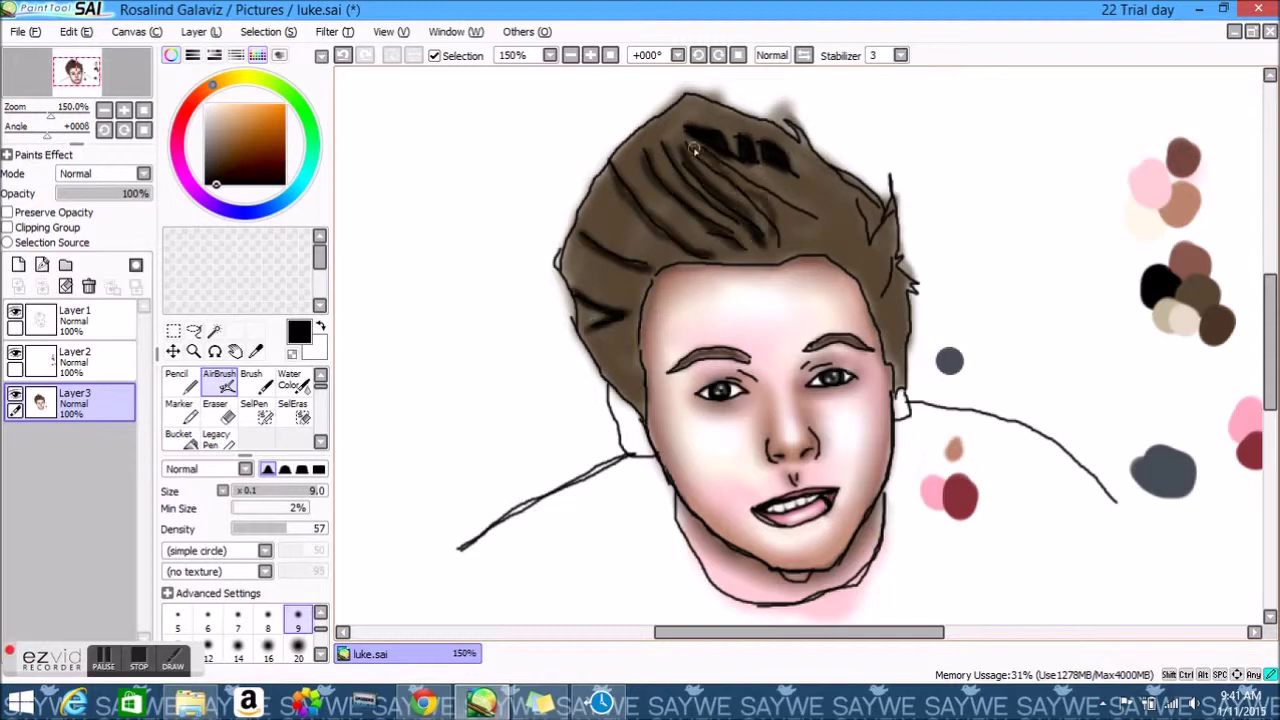
mouse_move(694, 148)
mouse_down()
mouse_move(824, 228)
mouse_move(857, 203)
mouse_up()
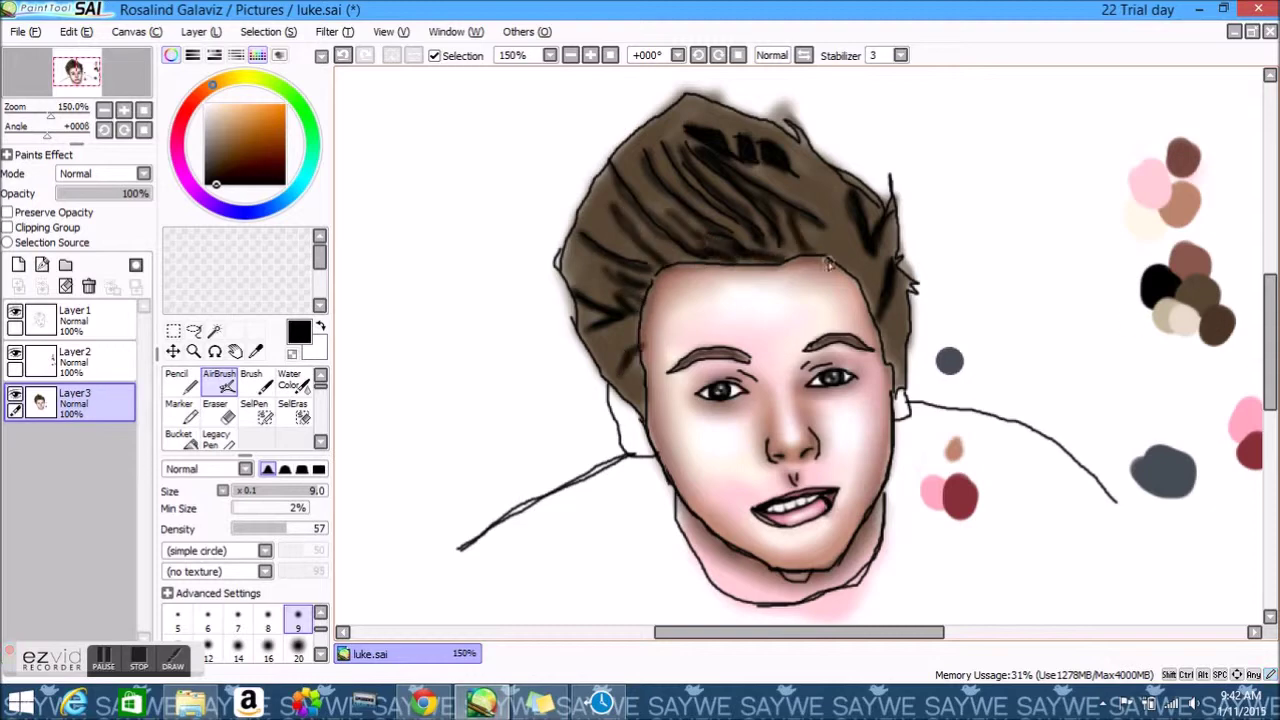
Sample the reddish brown and beige swatches and airbrush strands of each through the hair at size 9
alt+click(1194, 256)
drag(620, 195, 706, 255)
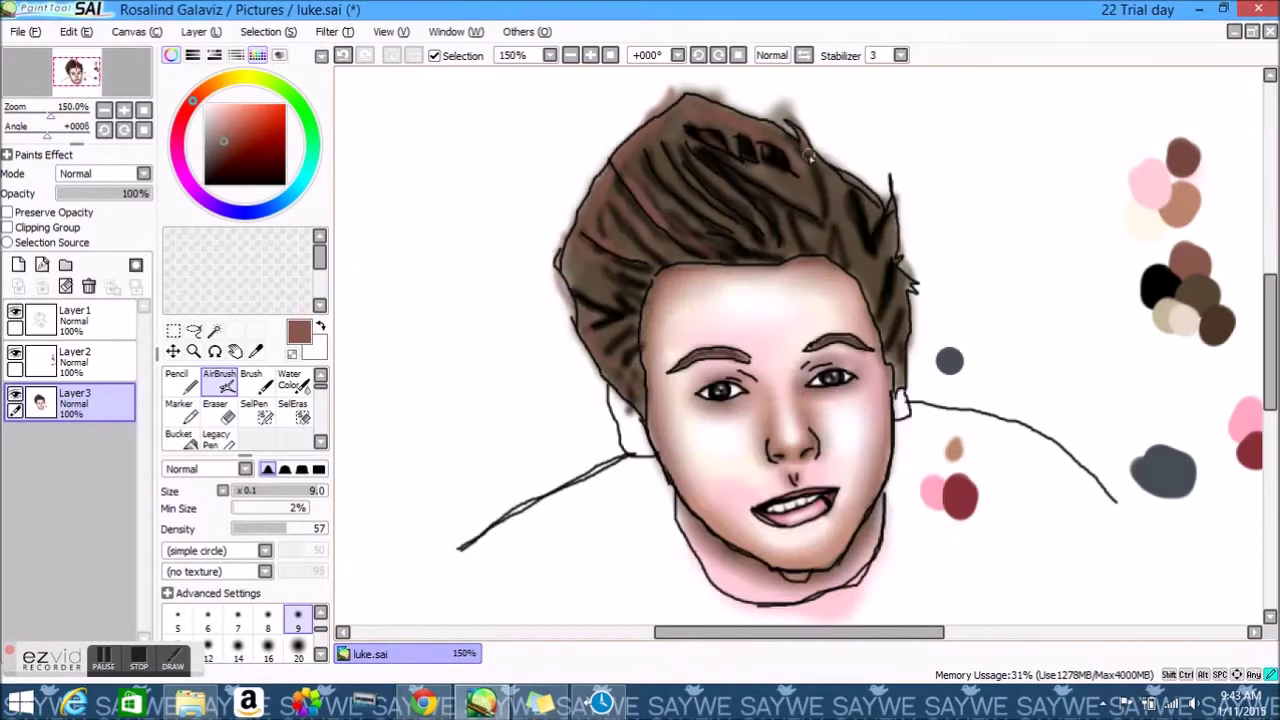
alt+click(1165, 314)
mouse_move(680, 150)
mouse_down()
mouse_move(755, 133)
mouse_move(679, 235)
mouse_move(582, 219)
mouse_move(648, 291)
mouse_up()
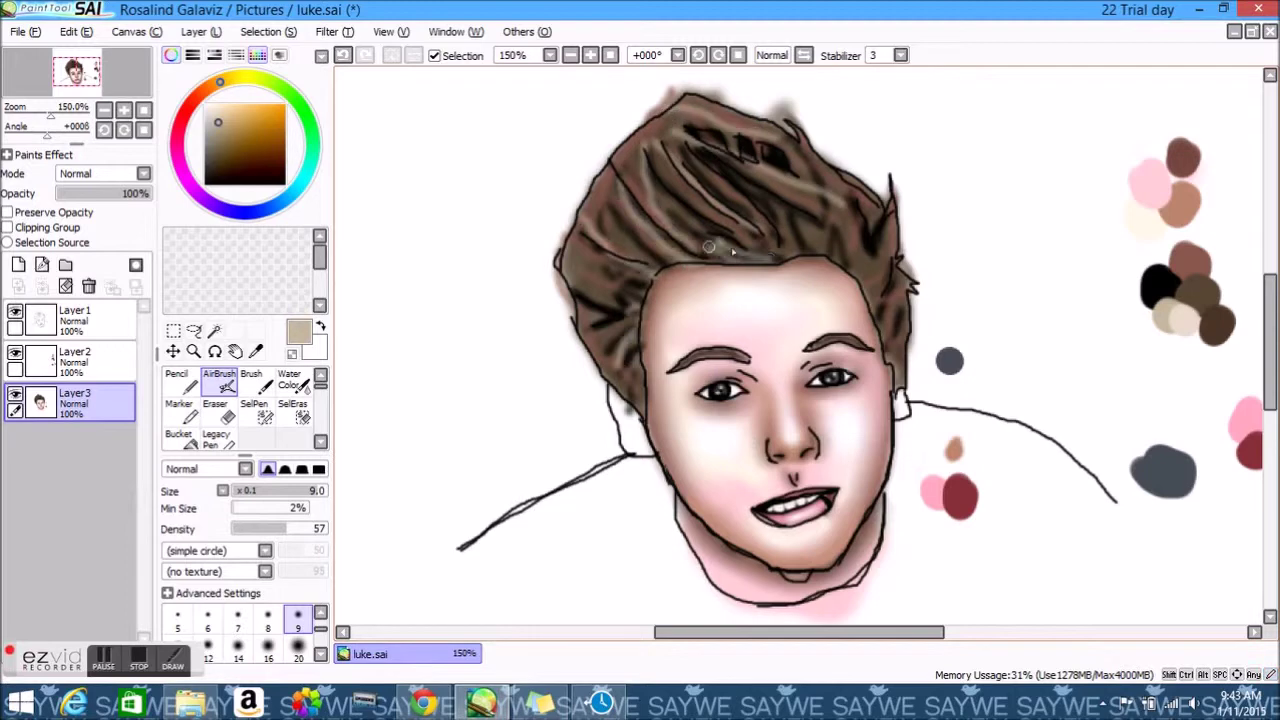
Airbrush pale beige highlight strands across the front and side of the hair at size 9
alt+click(893, 339)
mouse_move(680, 145)
mouse_down()
mouse_move(707, 190)
mouse_move(750, 235)
mouse_up()
drag(770, 125, 680, 225)
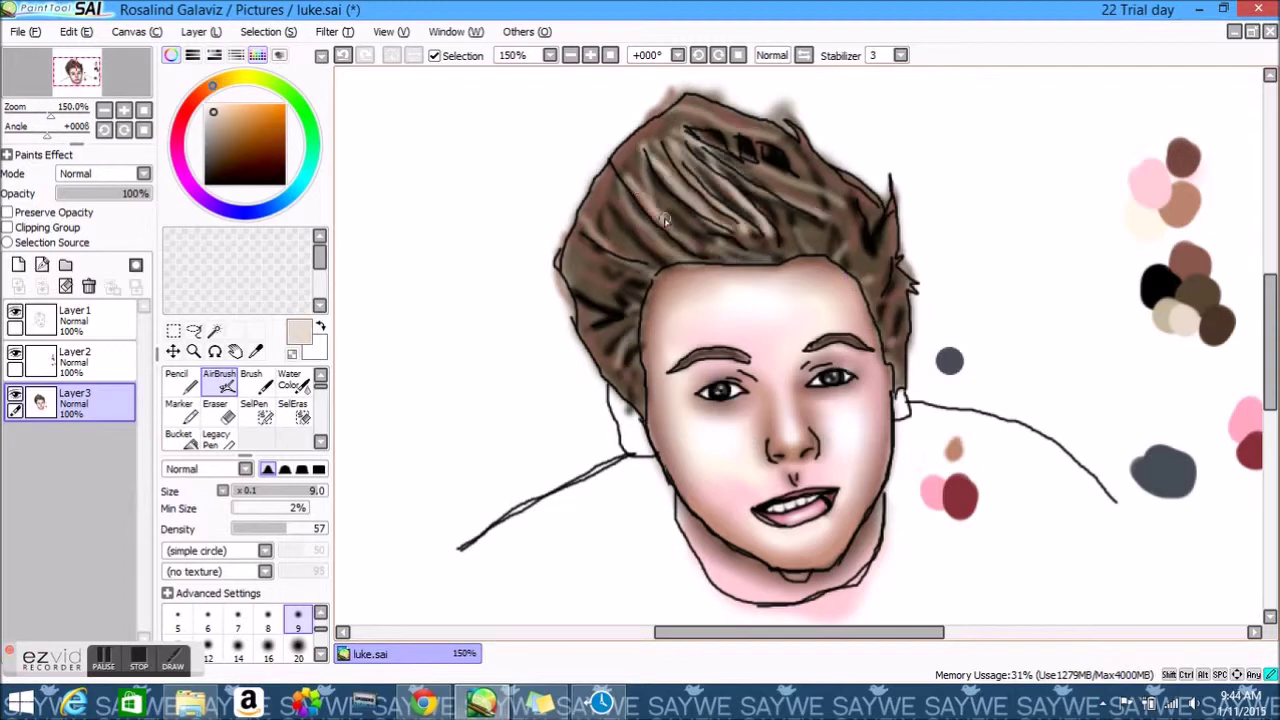
drag(720, 160, 595, 255)
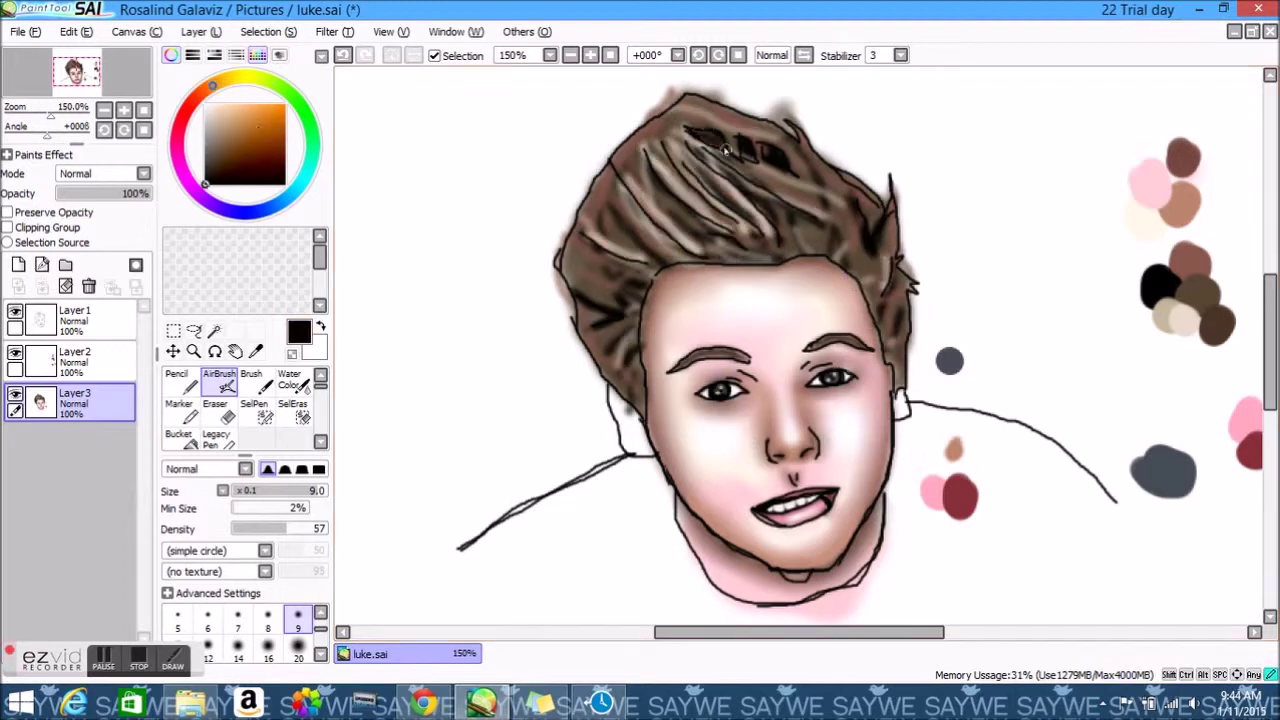
Hide the Layer1 line art and blend the hair strands together with the Blur brush at size 9
click(15, 311)
scroll(330, 400, down, 2)
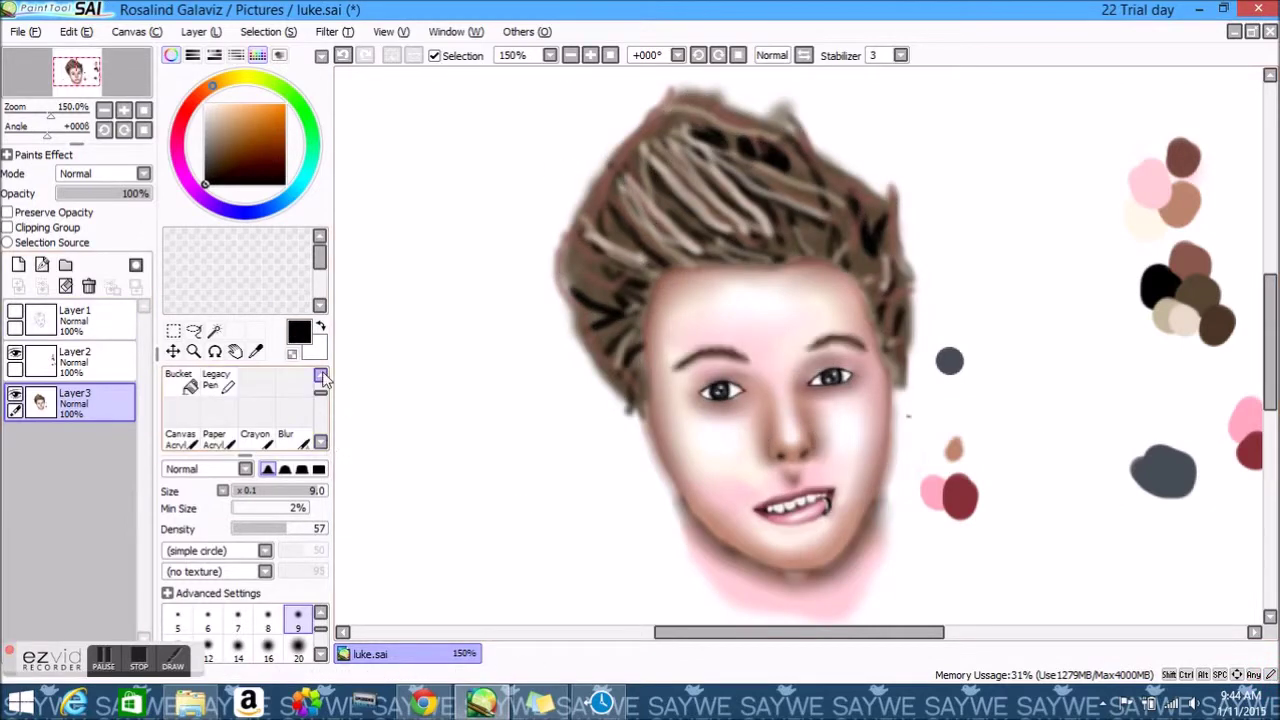
scroll(330, 400, up, 2)
click(215, 410)
key(b)
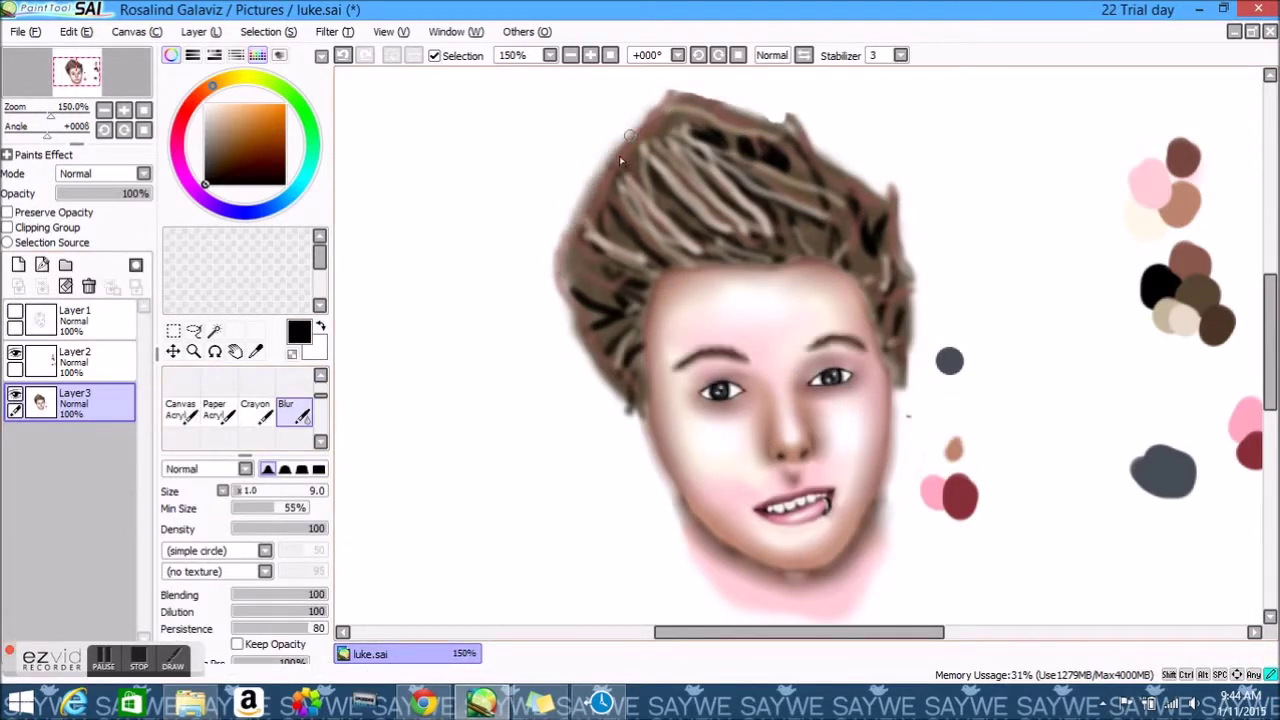
drag(655, 245, 775, 190)
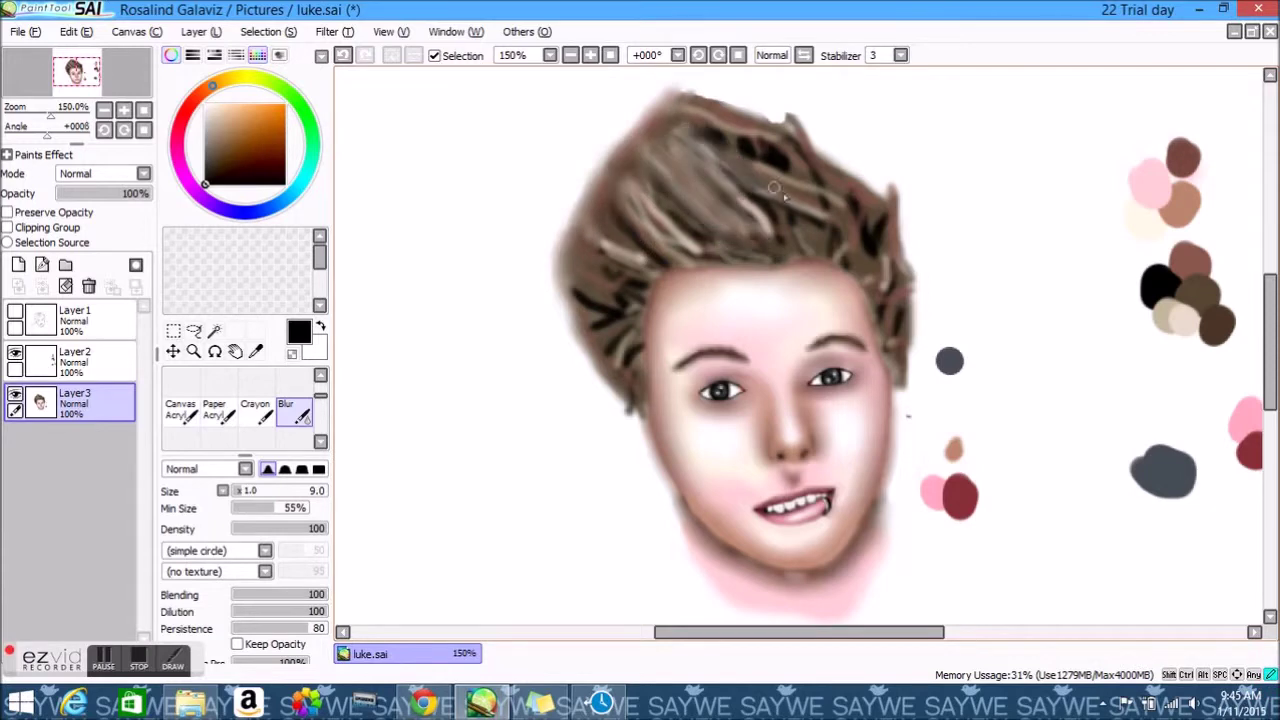
drag(800, 142, 908, 362)
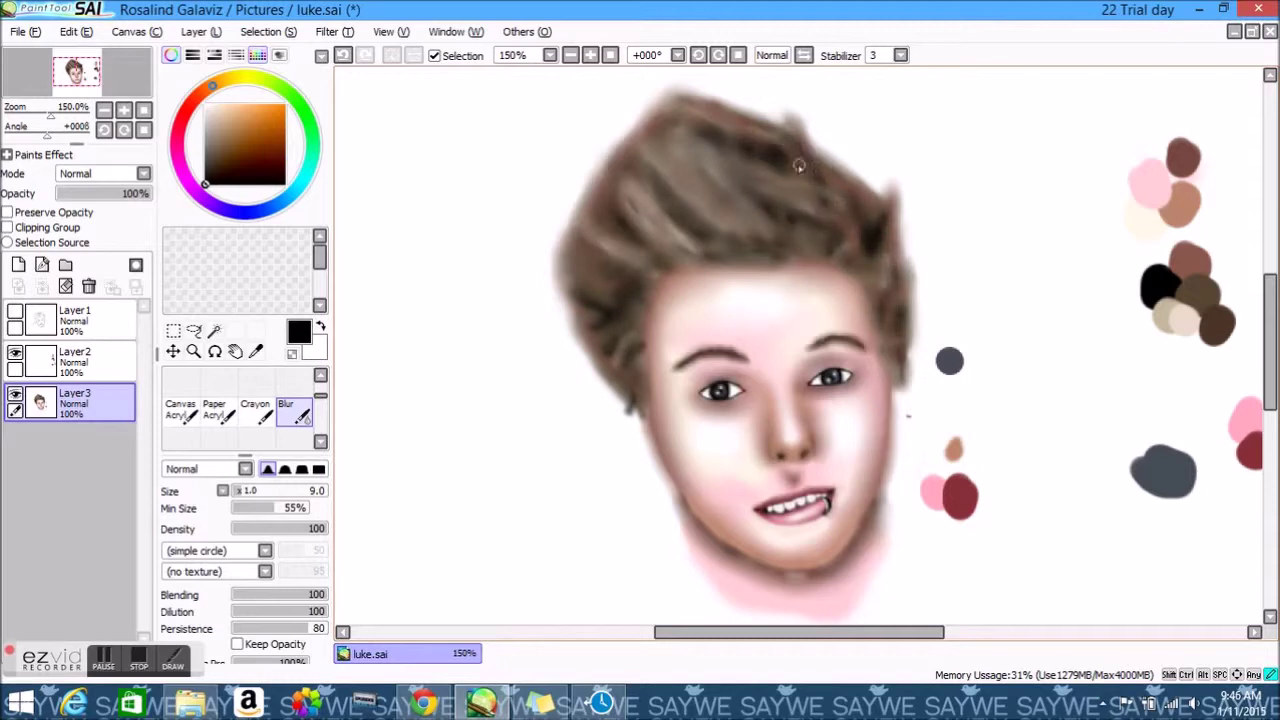
Sample the dark brown swatch and airbrush the hair's edges around the forehead at size 27 and density 64
alt+click(1217, 328)
click(320, 375)
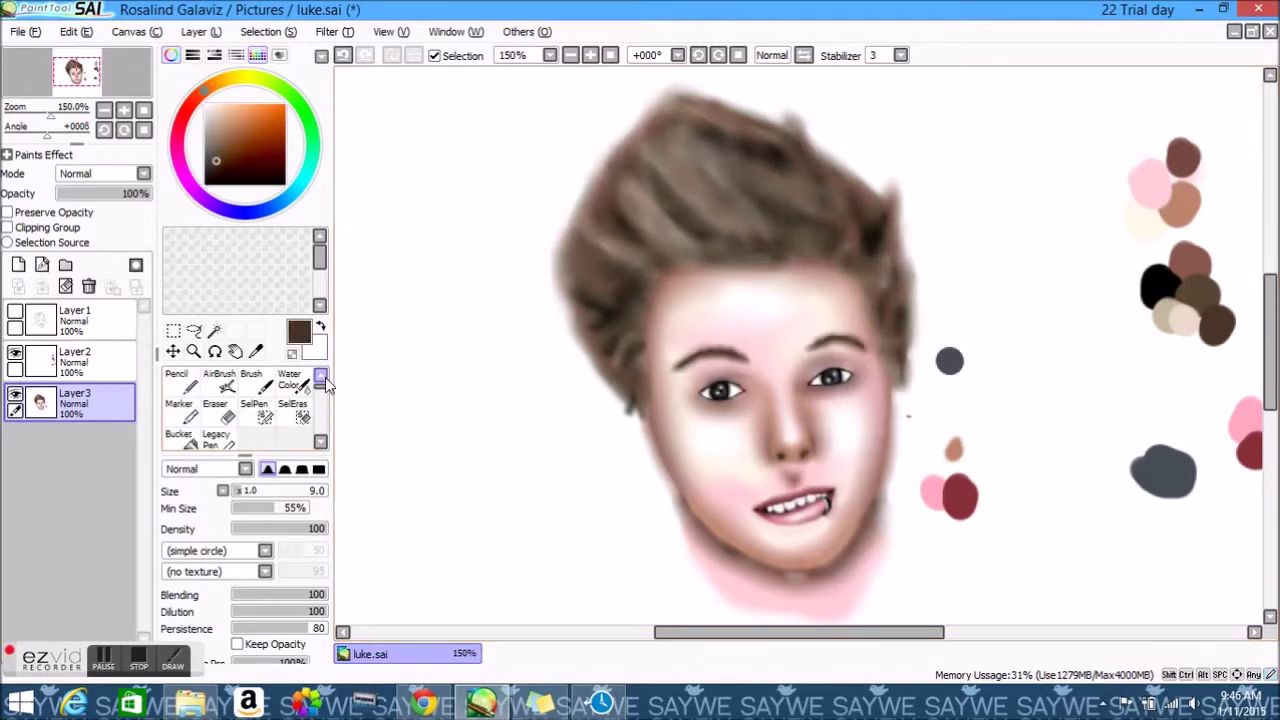
click(219, 380)
click(263, 491)
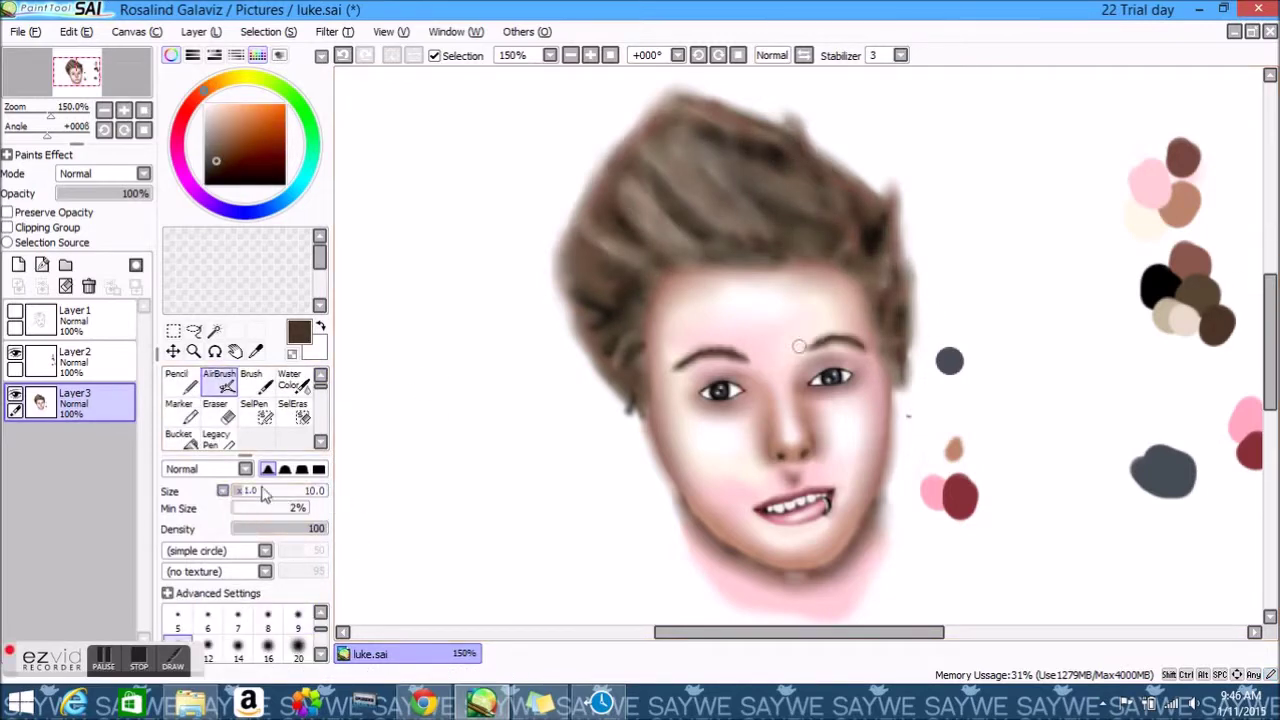
mouse_move(636, 310)
mouse_down()
mouse_move(702, 257)
mouse_move(844, 266)
mouse_move(751, 258)
mouse_move(692, 162)
mouse_up()
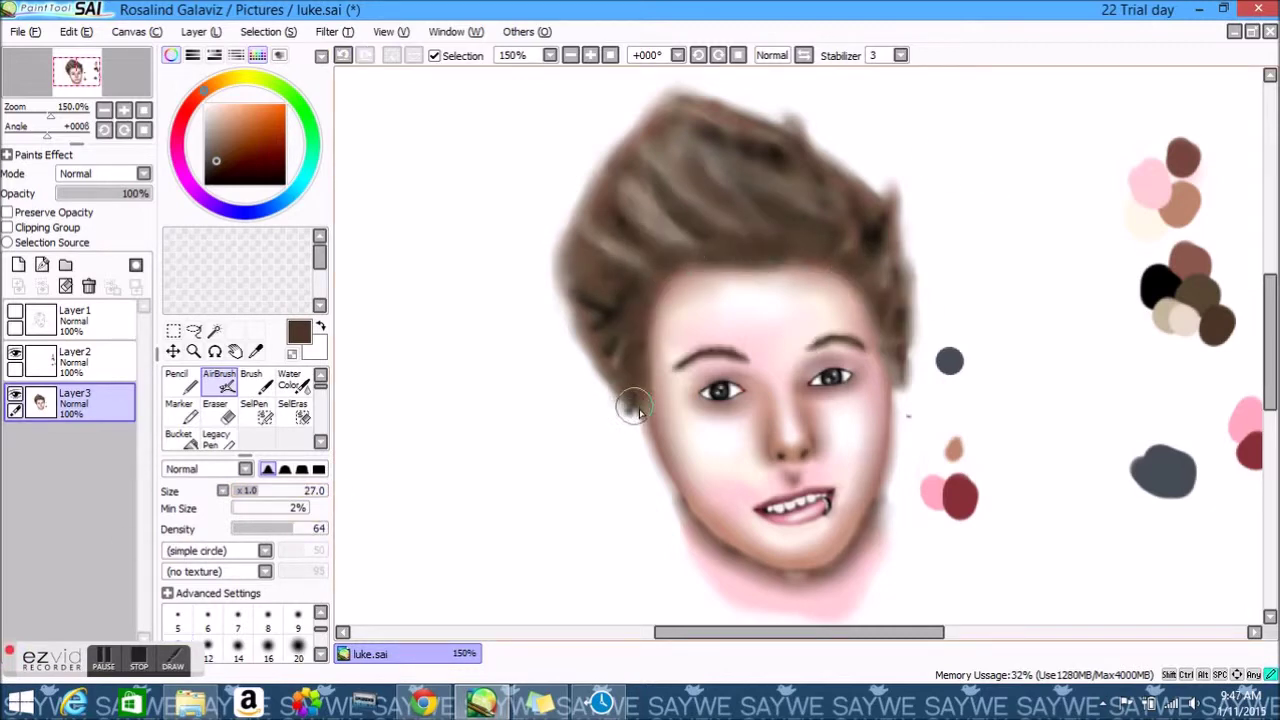
Airbrush light orange highlights through the hair and blend them in with the Blur brush at size 9
click(570, 55)
click(590, 55)
click(570, 55)
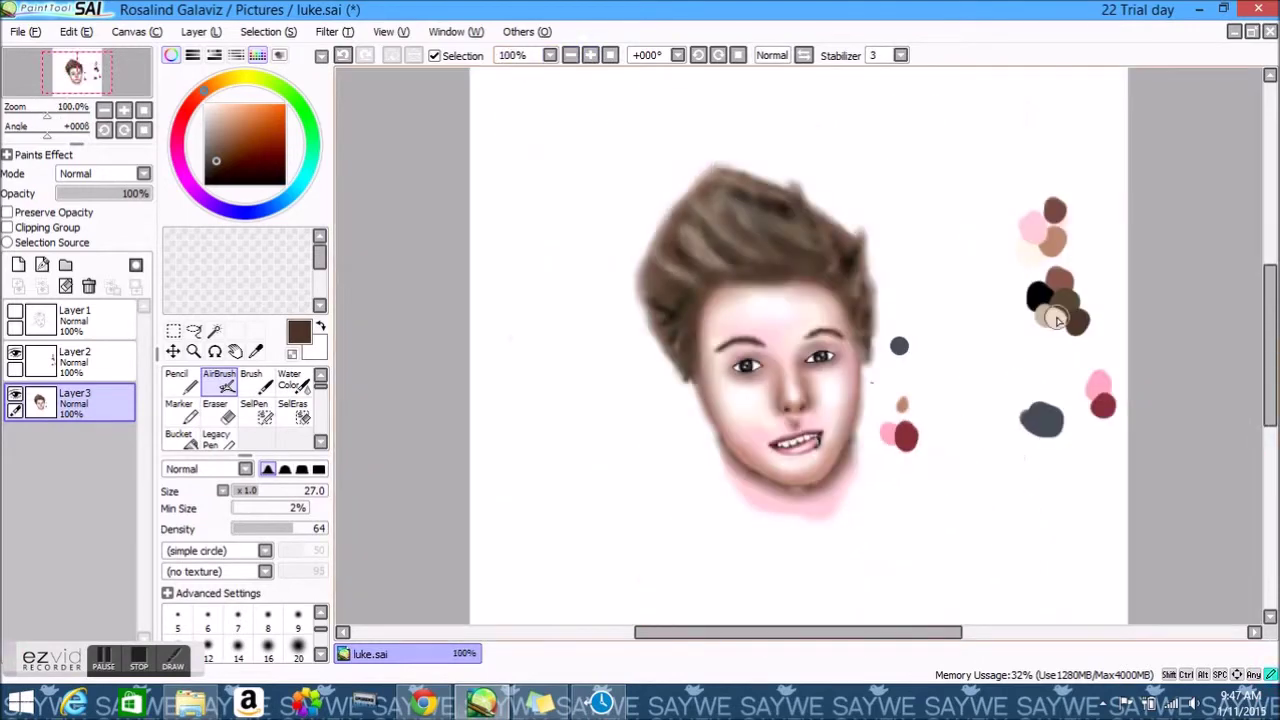
alt+click(1071, 303)
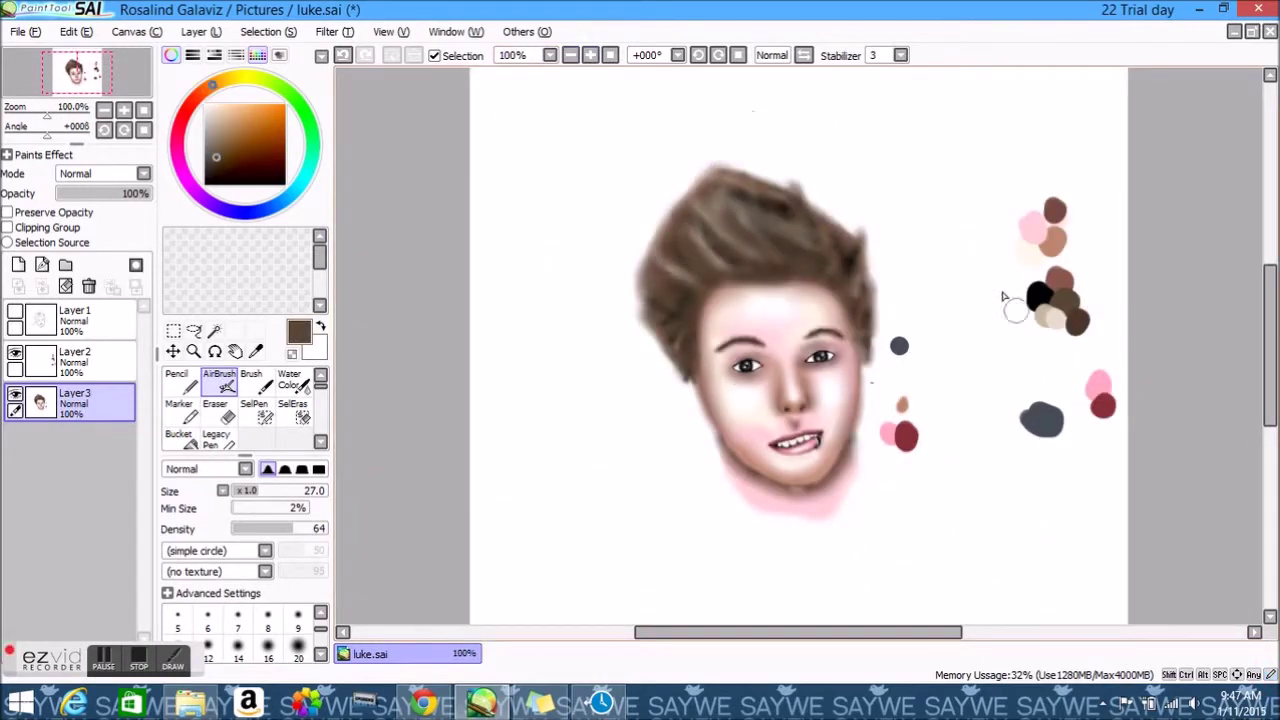
drag(778, 242, 838, 260)
alt+click(780, 257)
scroll(240, 410, down, 2)
click(290, 440)
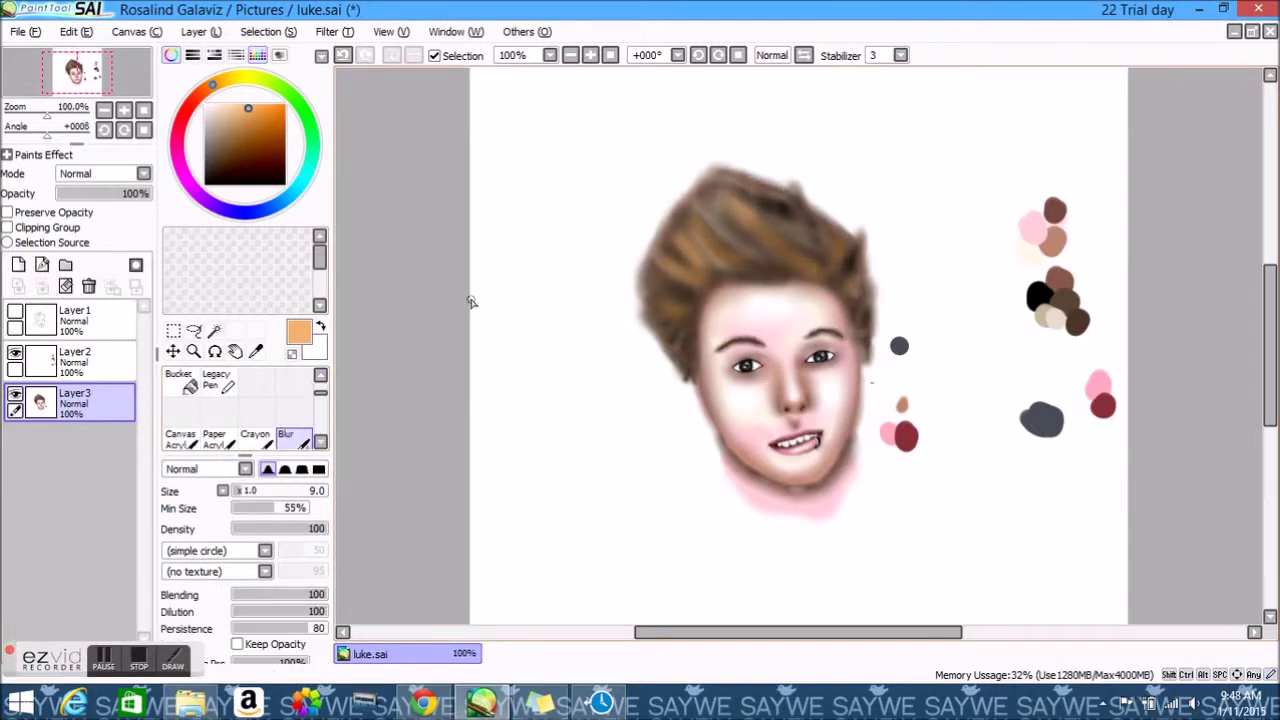
key(e)
scroll(325, 447, down, 2)
click(295, 383)
scroll(580, 160, down, 1)
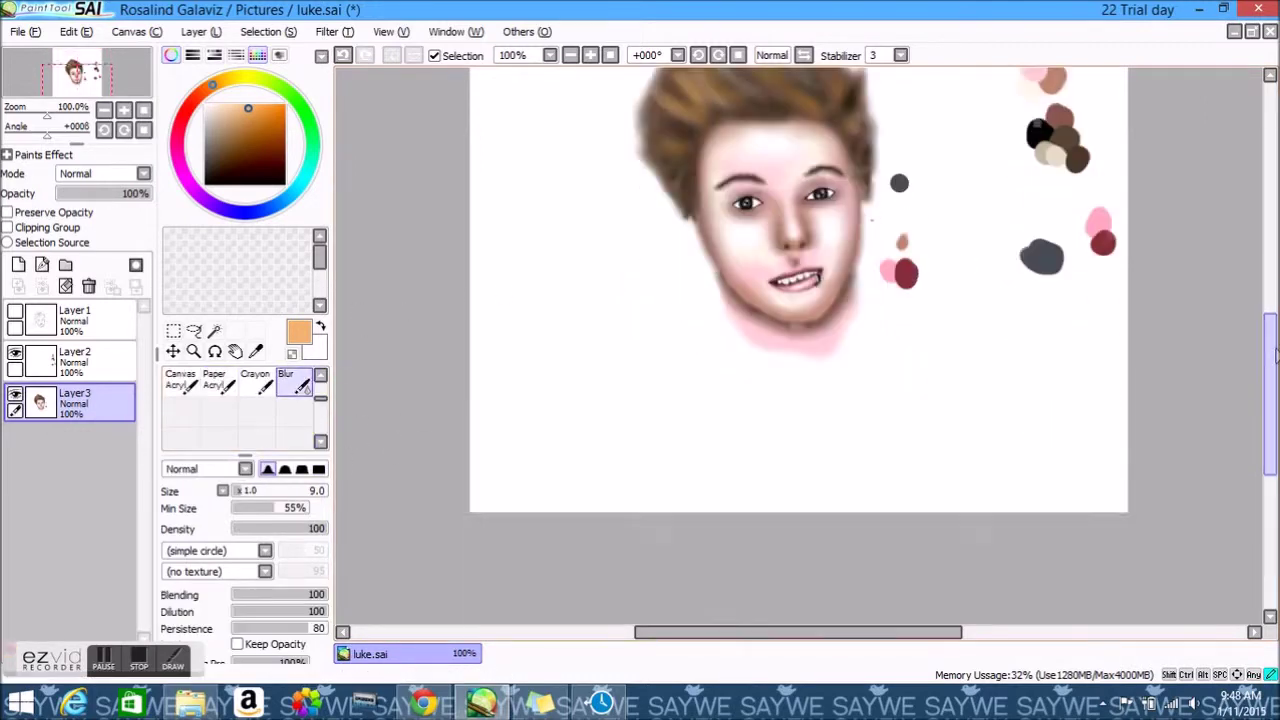
Show the Layer1 line art and airbrush a black shirt across both shoulders and around the neckline
click(15, 311)
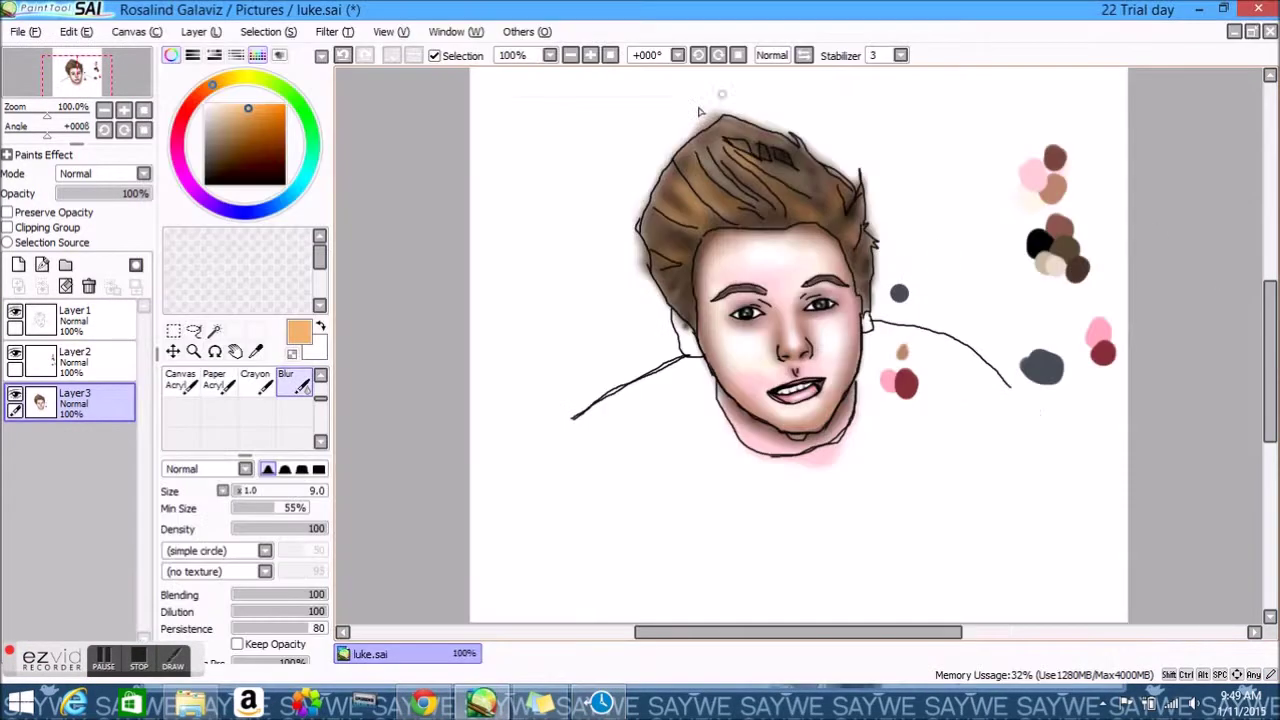
click(321, 377)
click(321, 377)
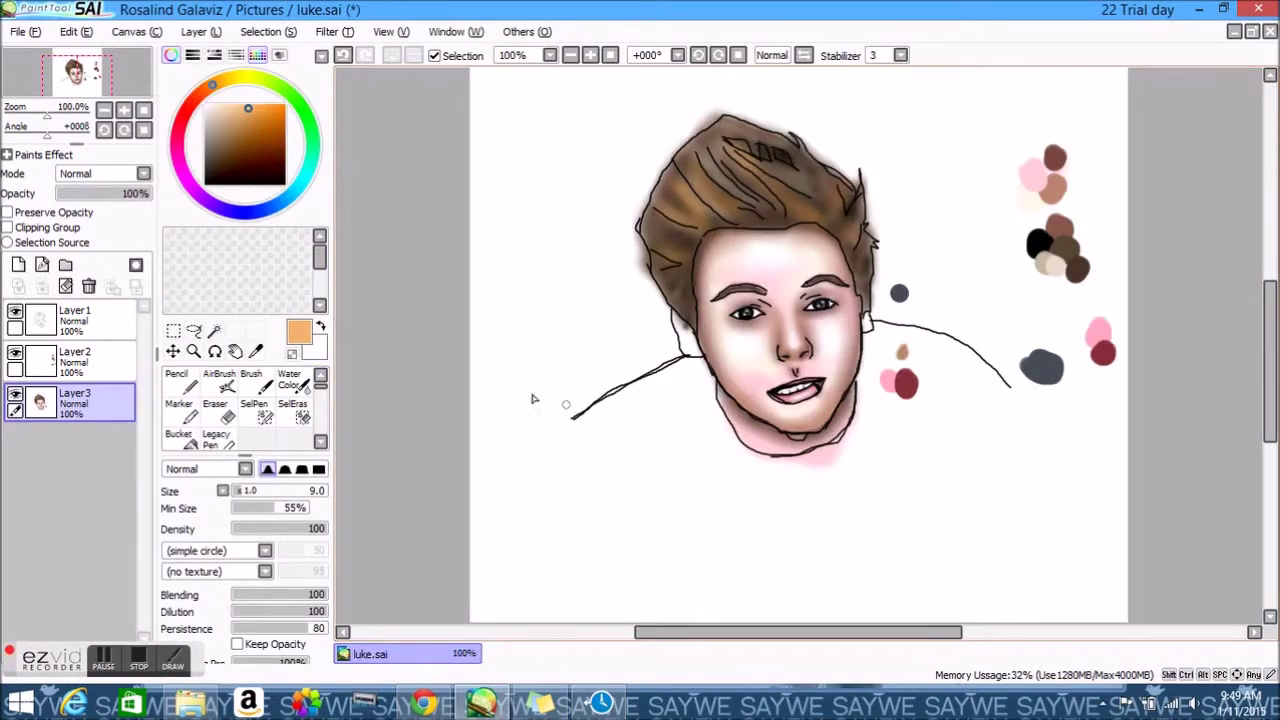
alt+click(570, 415)
key(v)
mouse_move(568, 432)
mouse_down()
mouse_move(650, 396)
mouse_move(752, 462)
mouse_up()
key(ctrl+z)
key(ctrl+plus)
mouse_move(450, 475)
mouse_down()
mouse_move(652, 370)
mouse_move(457, 477)
mouse_move(650, 375)
mouse_move(656, 399)
mouse_move(579, 437)
mouse_move(654, 474)
mouse_move(460, 479)
mouse_move(662, 437)
mouse_move(736, 519)
mouse_move(800, 525)
mouse_up()
mouse_move(955, 350)
mouse_down()
mouse_move(1070, 392)
mouse_move(1025, 356)
mouse_move(940, 328)
mouse_move(912, 364)
mouse_move(1032, 364)
mouse_move(986, 339)
mouse_move(1009, 390)
mouse_move(927, 423)
mouse_move(821, 521)
mouse_move(867, 494)
mouse_move(904, 377)
mouse_up()
Clean up the black paint beside the ear with the Eraser at size 9 and hide the Layer1 line art
key(e)
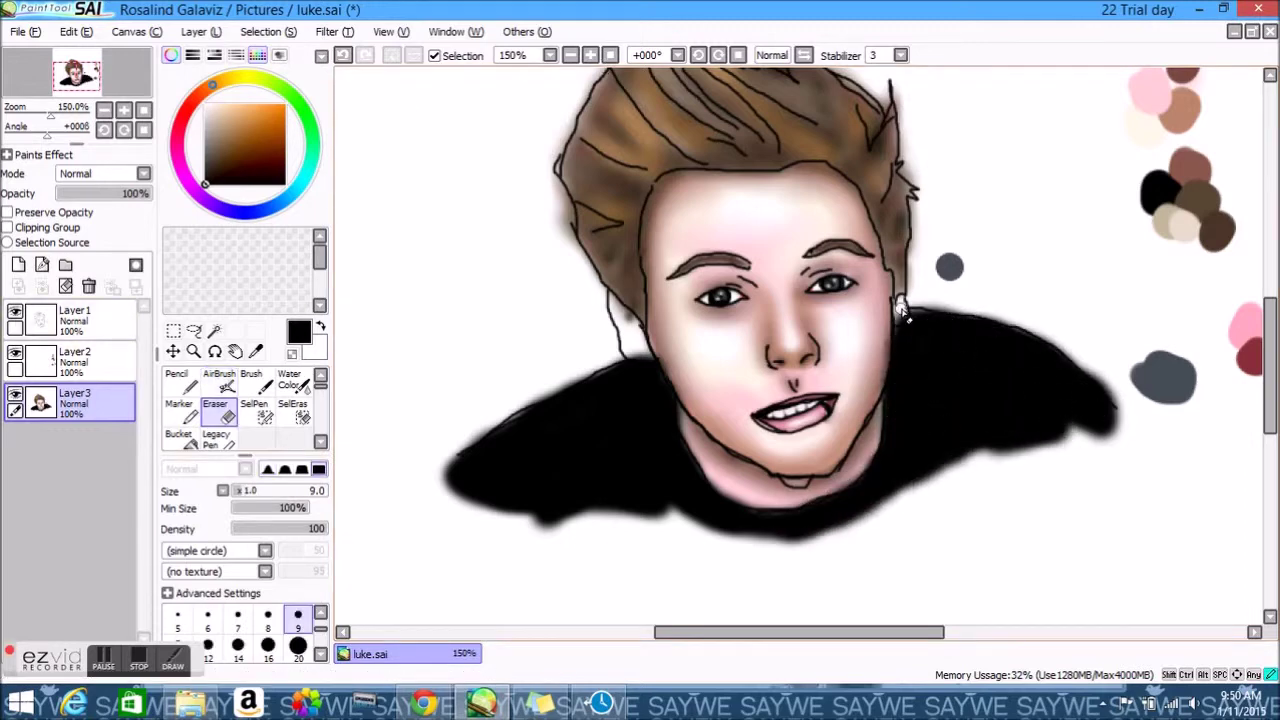
click(15, 312)
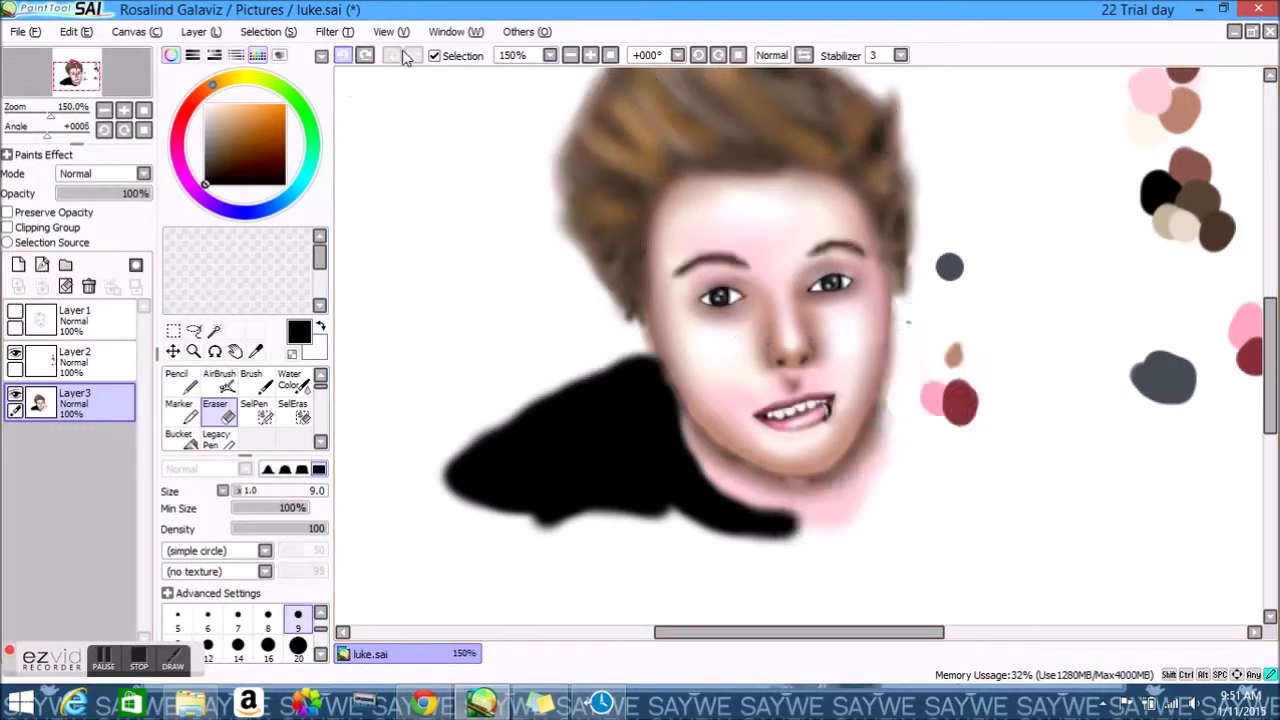
click(343, 55)
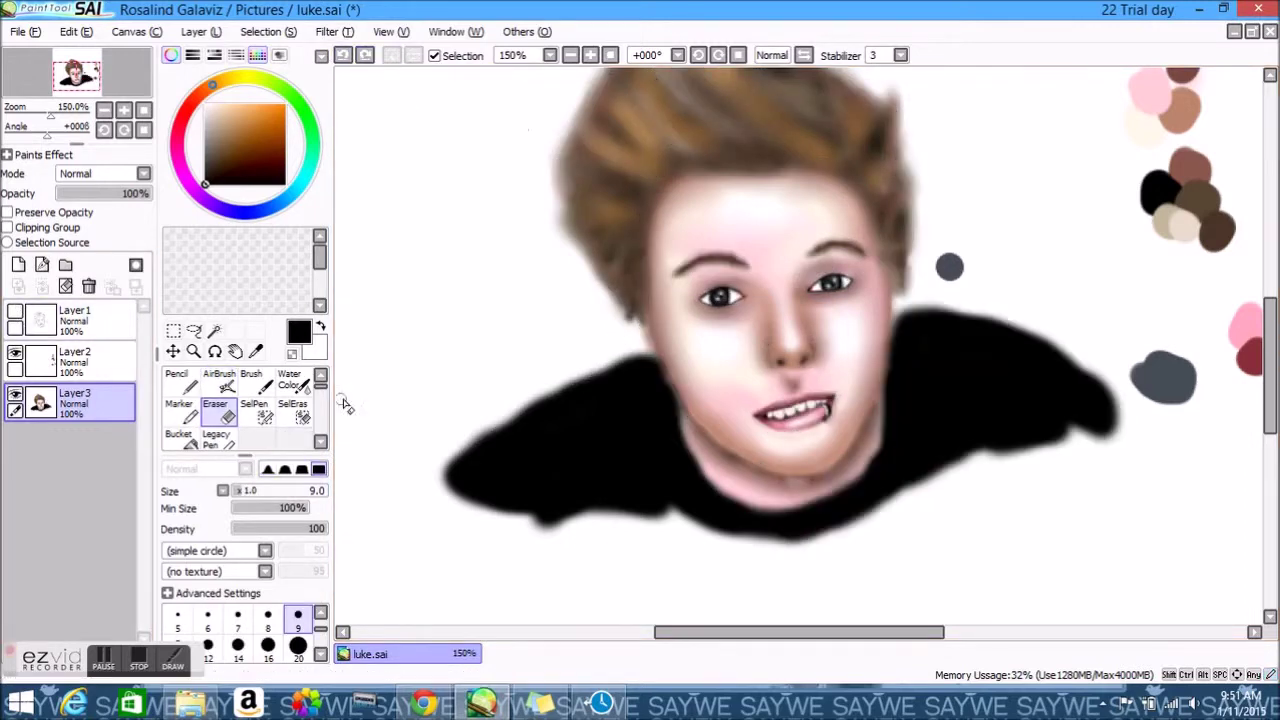
Soften the black shirt's neckline and shoulder edges with the Blur brush at size 9
scroll(324, 436, down, 3)
click(293, 405)
scroll(414, 342, up, 2)
mouse_move(480, 585)
mouse_down()
mouse_move(849, 374)
mouse_move(975, 570)
mouse_move(445, 560)
mouse_move(530, 465)
mouse_up()
mouse_move(649, 549)
mouse_down()
mouse_move(917, 400)
mouse_move(894, 457)
mouse_move(1108, 297)
mouse_move(937, 165)
mouse_up()
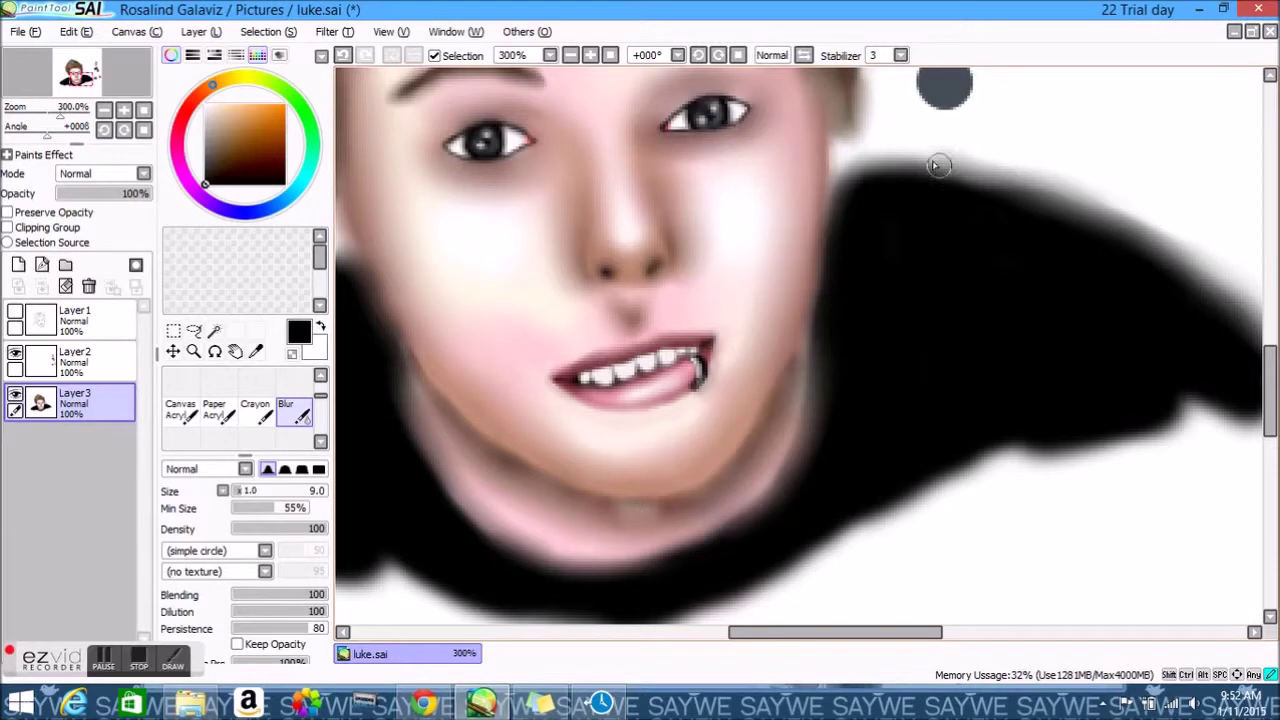
Show the Layer1 line art and airbrush both ears at size 9 with pink skin tones, shading the inner ear darker
click(610, 55)
scroll(925, 372, up, 2)
click(15, 311)
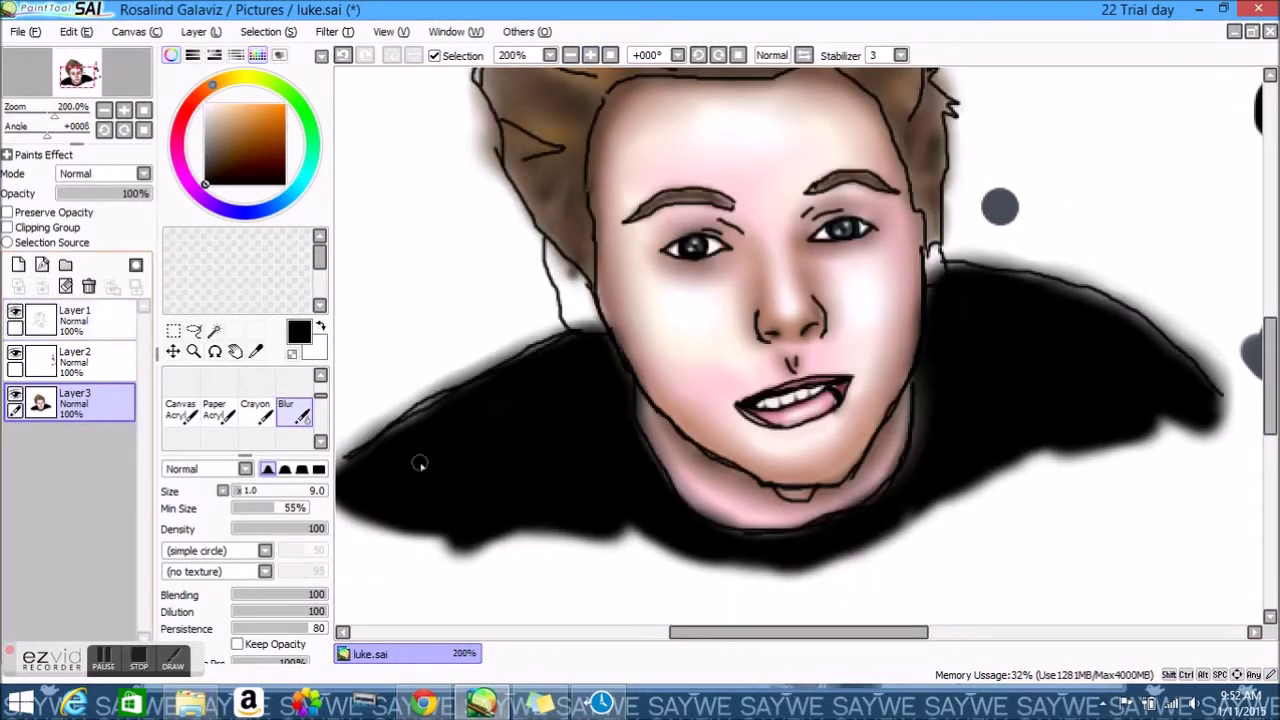
key(a)
alt+click(713, 423)
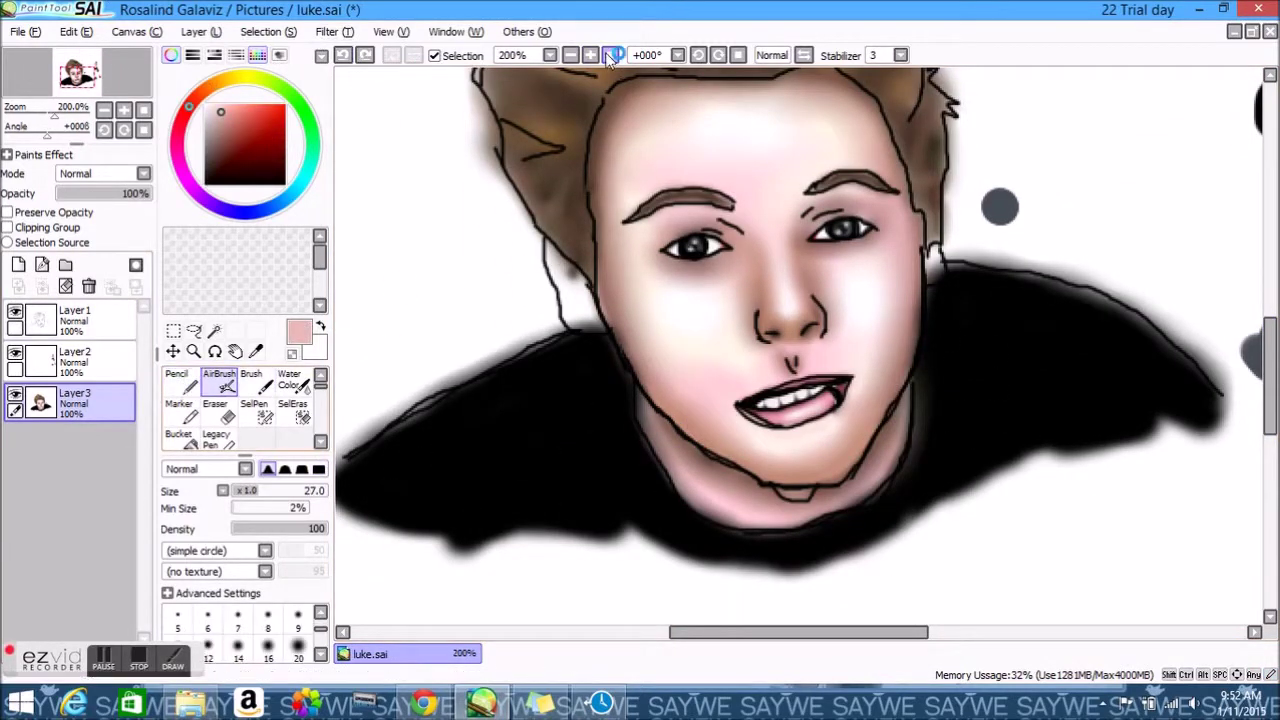
key(plus)
click(298, 620)
mouse_move(480, 190)
mouse_down()
mouse_move(460, 310)
mouse_move(512, 263)
mouse_up()
alt+click(512, 263)
drag(432, 196, 485, 300)
alt+click(957, 187)
drag(950, 200, 943, 294)
Hide the Layer1 line art and blend the ears' shading with the Blur brush at size 5
key(b)
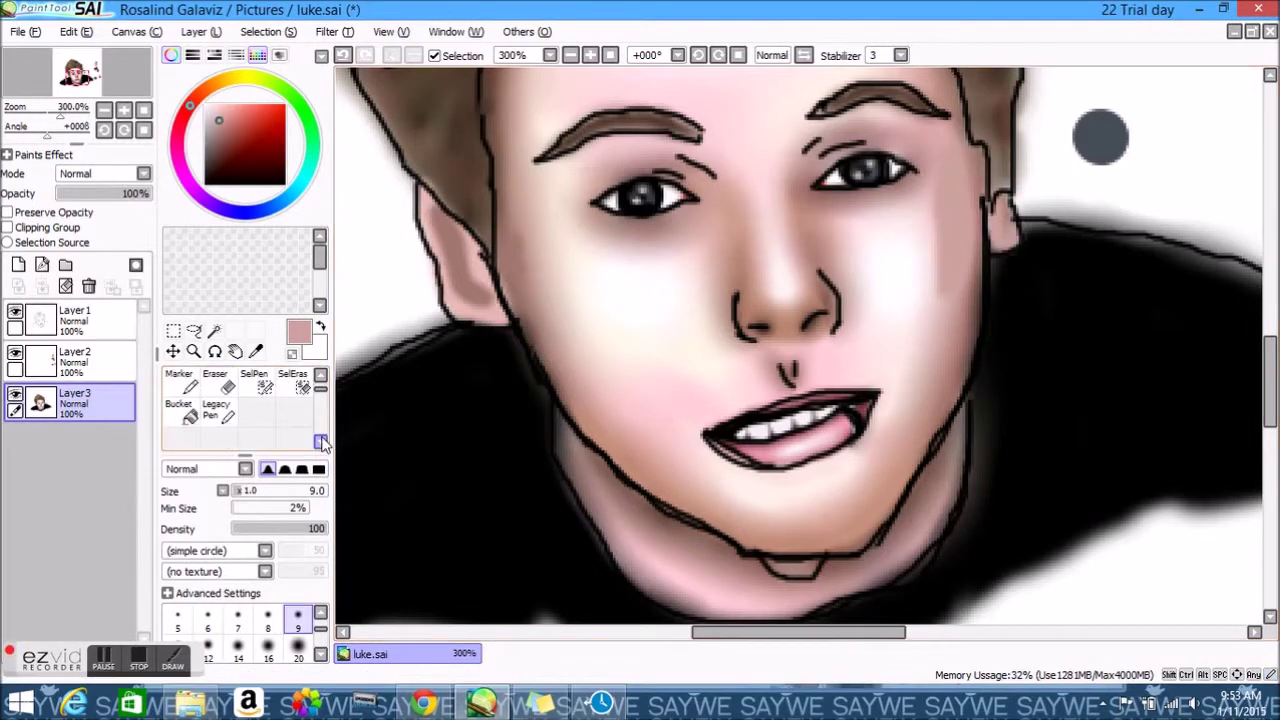
click(15, 311)
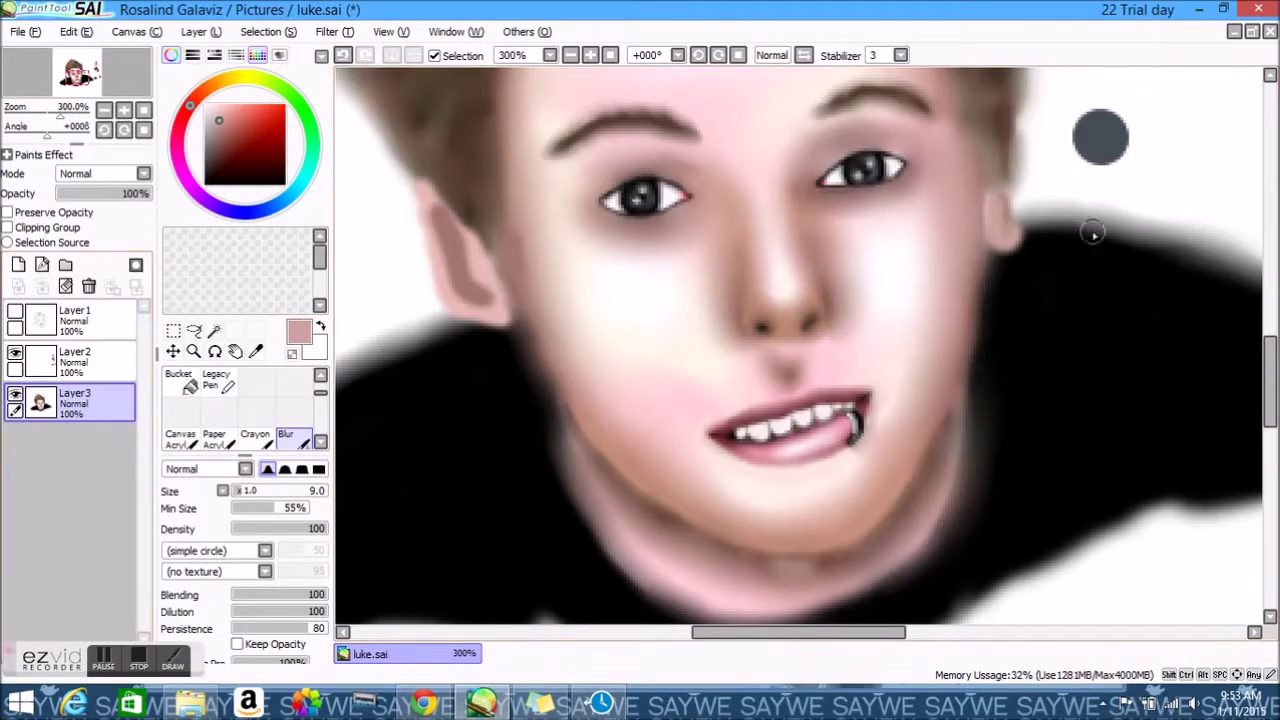
key(bracketleft)
key(bracketleft)
key(bracketleft)
key(bracketleft)
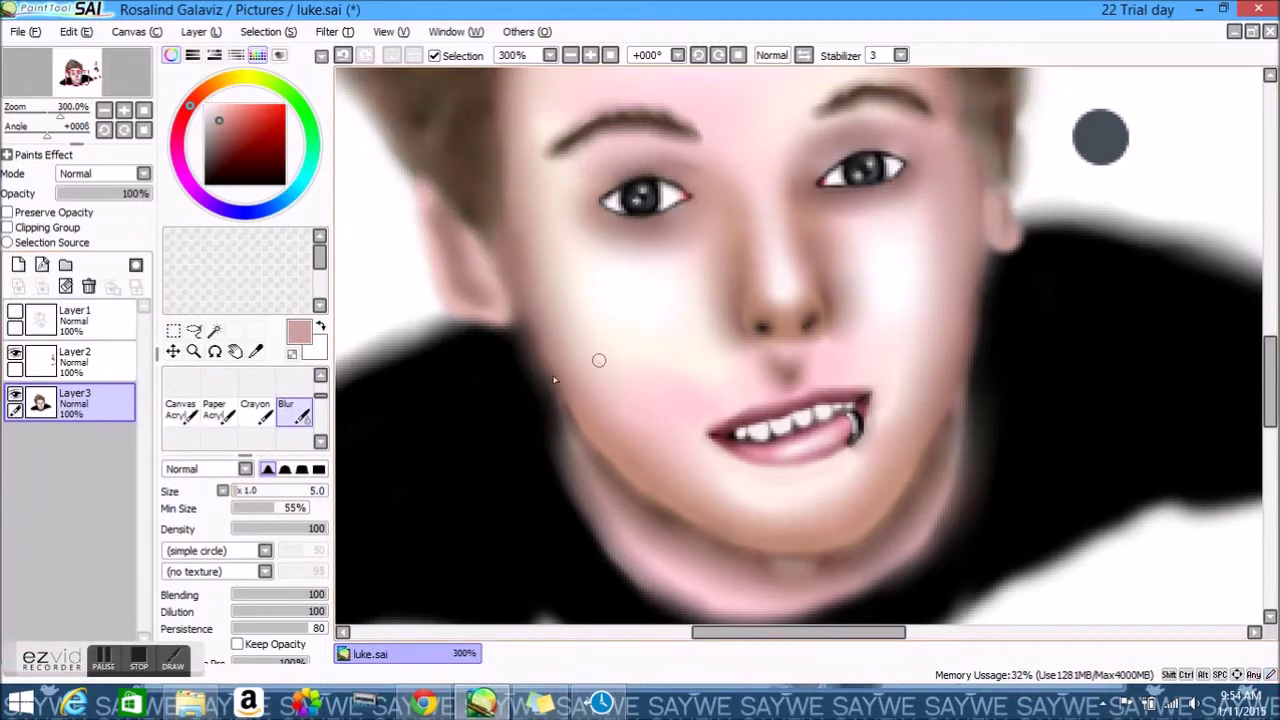
Airbrush black along the shirt edge below the larger ear at size 9 and soften it with the Blur brush
key(v)
alt+click(509, 337)
drag(509, 337, 537, 378)
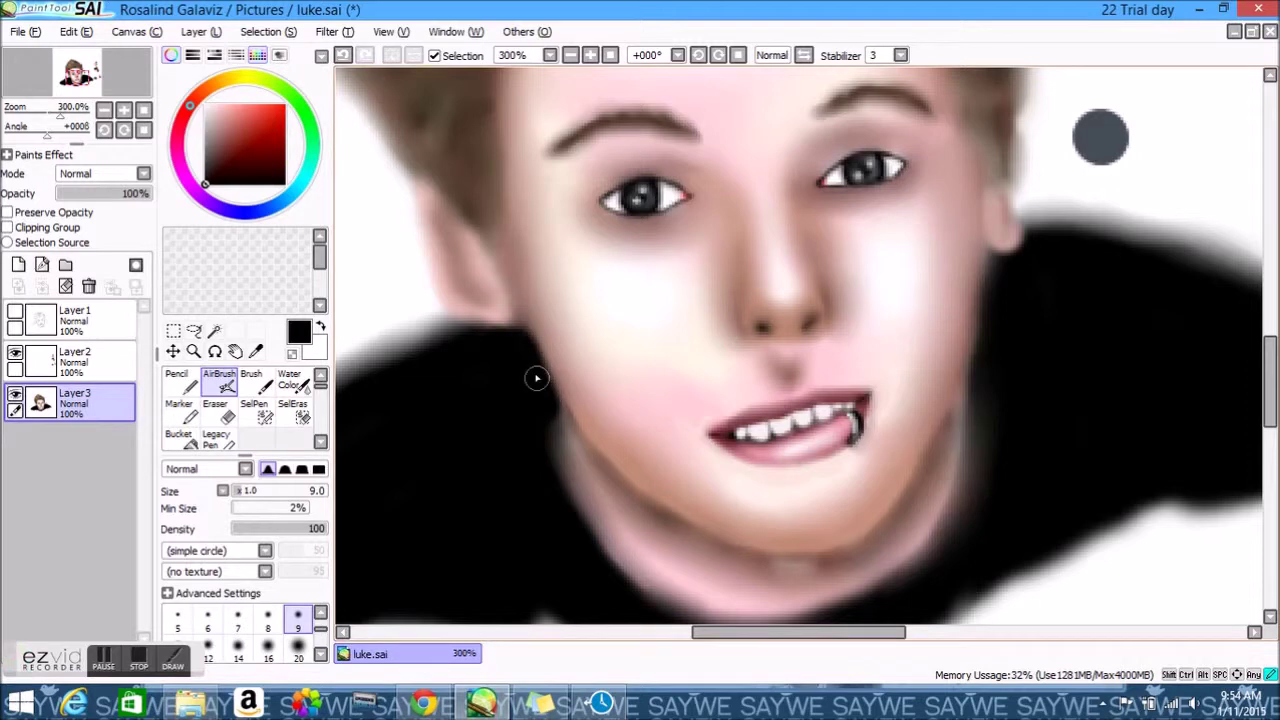
click(610, 55)
scroll(780, 300, up, 2)
key(b)
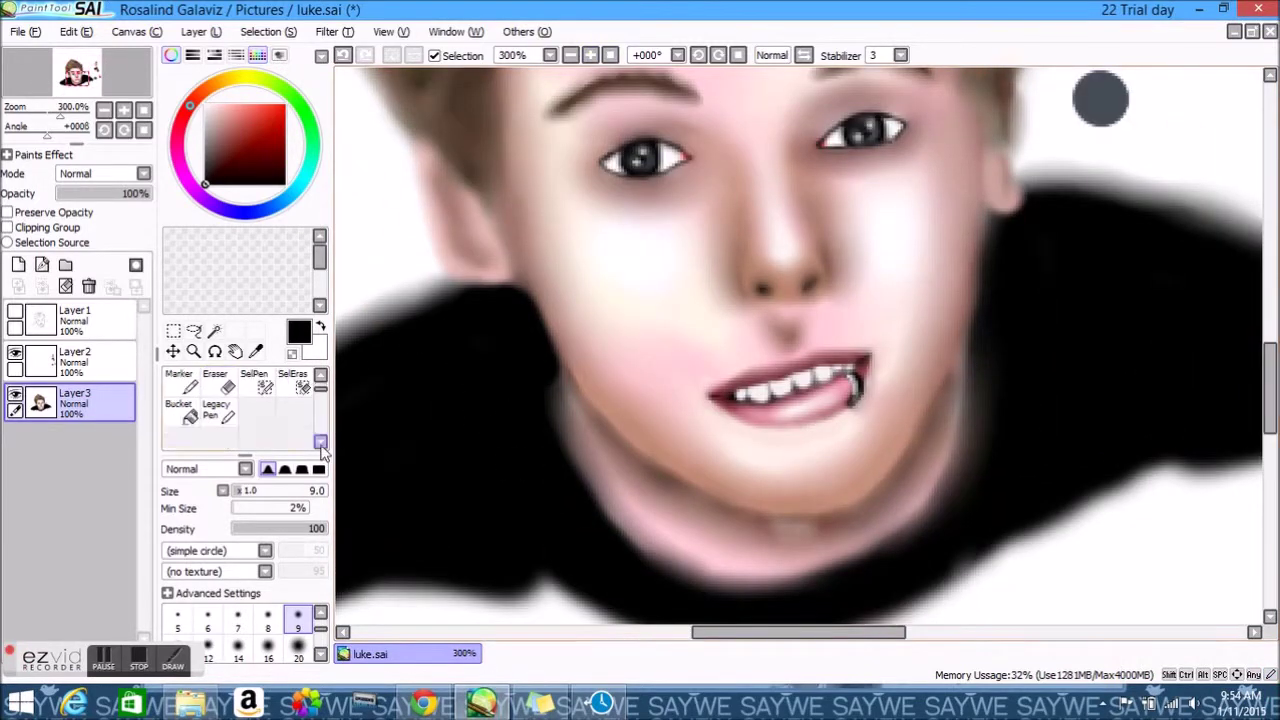
click(610, 55)
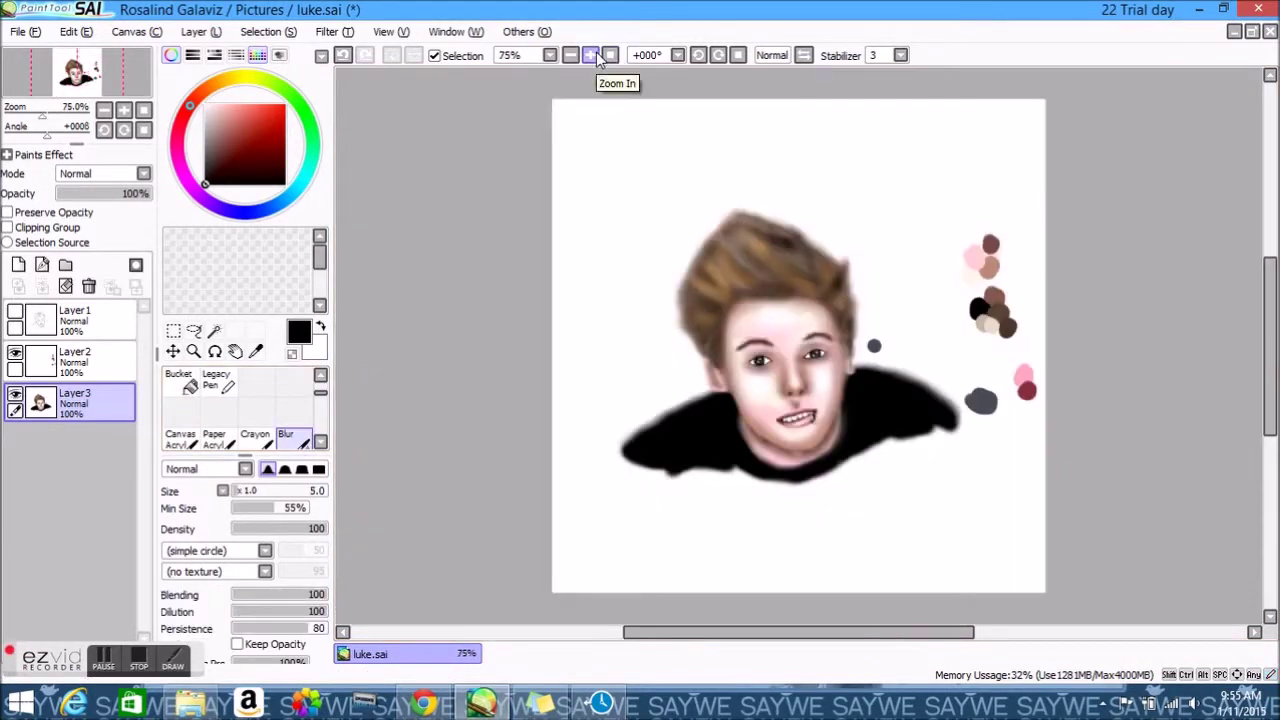
Try to reposition the mouth area with a lasso selection, and clear the selection
click(590, 55)
click(590, 55)
key(a)
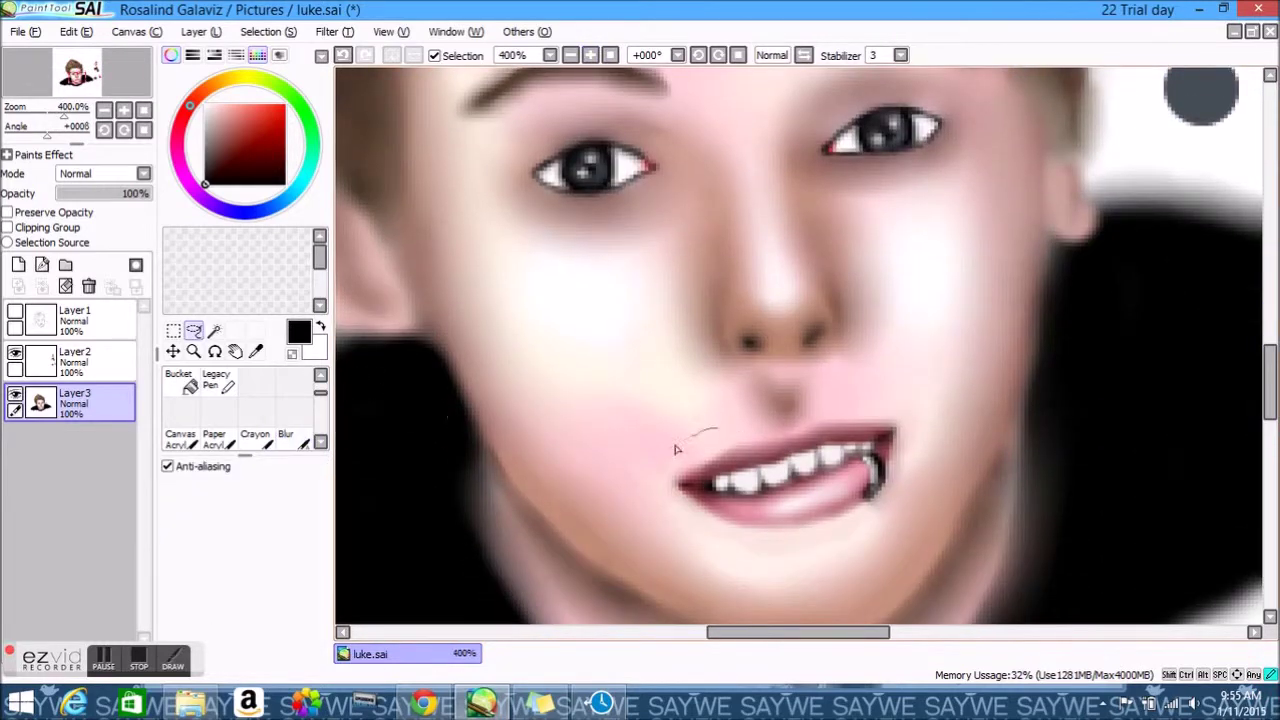
drag(826, 416, 730, 426)
key(ctrl)
mouse_move(786, 560)
mouse_down()
mouse_move(814, 528)
mouse_move(805, 515)
mouse_up()
key(ctrl+d)
key(m)
click(612, 58)
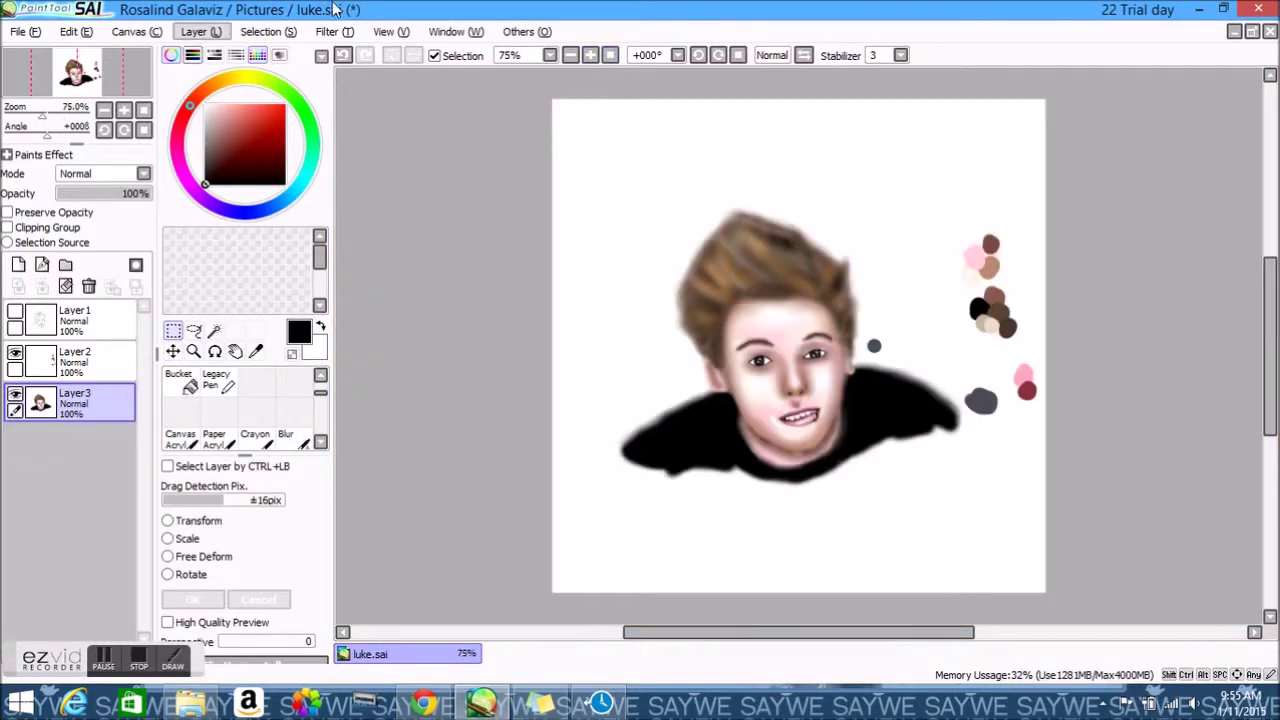
Sample the light pink skin tone above the corner of the mouth for the AirBrush at size 9
key(ctrl+plus)
key(ctrl+plus)
key(ctrl+plus)
key(ctrl+plus)
click(219, 382)
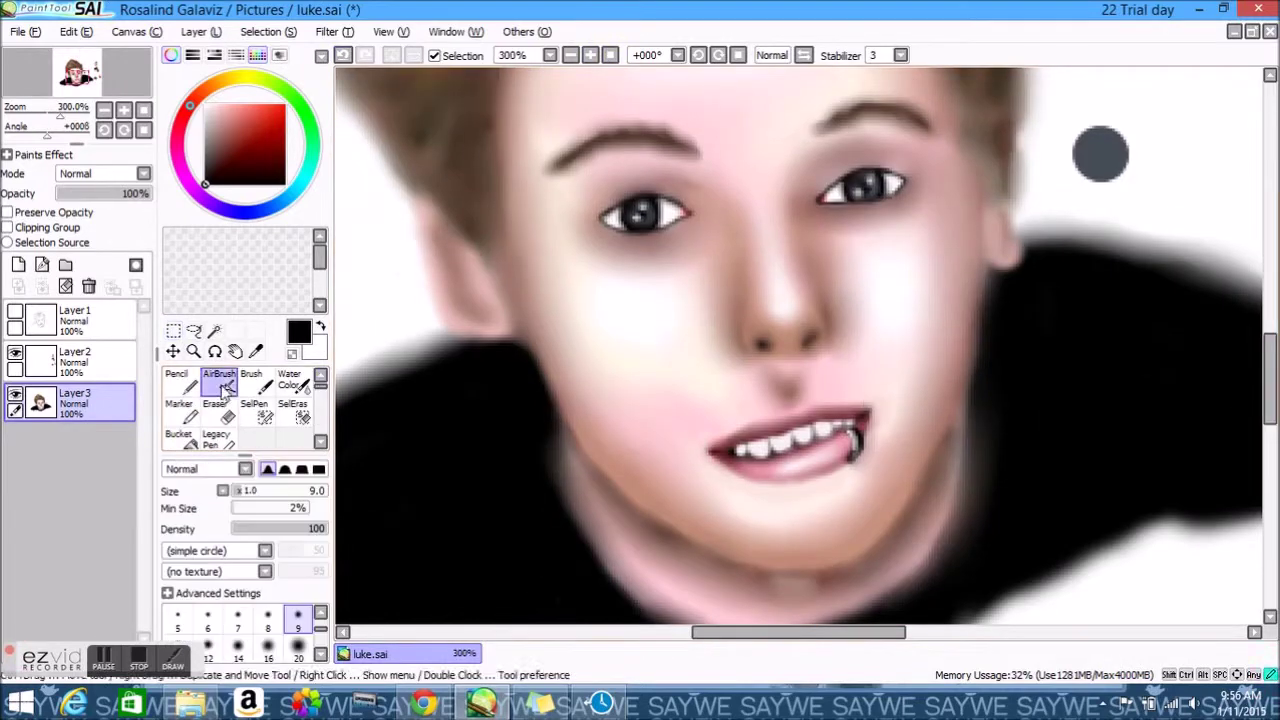
alt+click(857, 398)
click(436, 57)
click(608, 57)
Paint a black line between the teeth and lower lip with the AirBrush at size 4 and density 47, and soften it with Blur
key(ctrl+plus)
key(ctrl+plus)
key(ctrl+plus)
key(ctrl+plus)
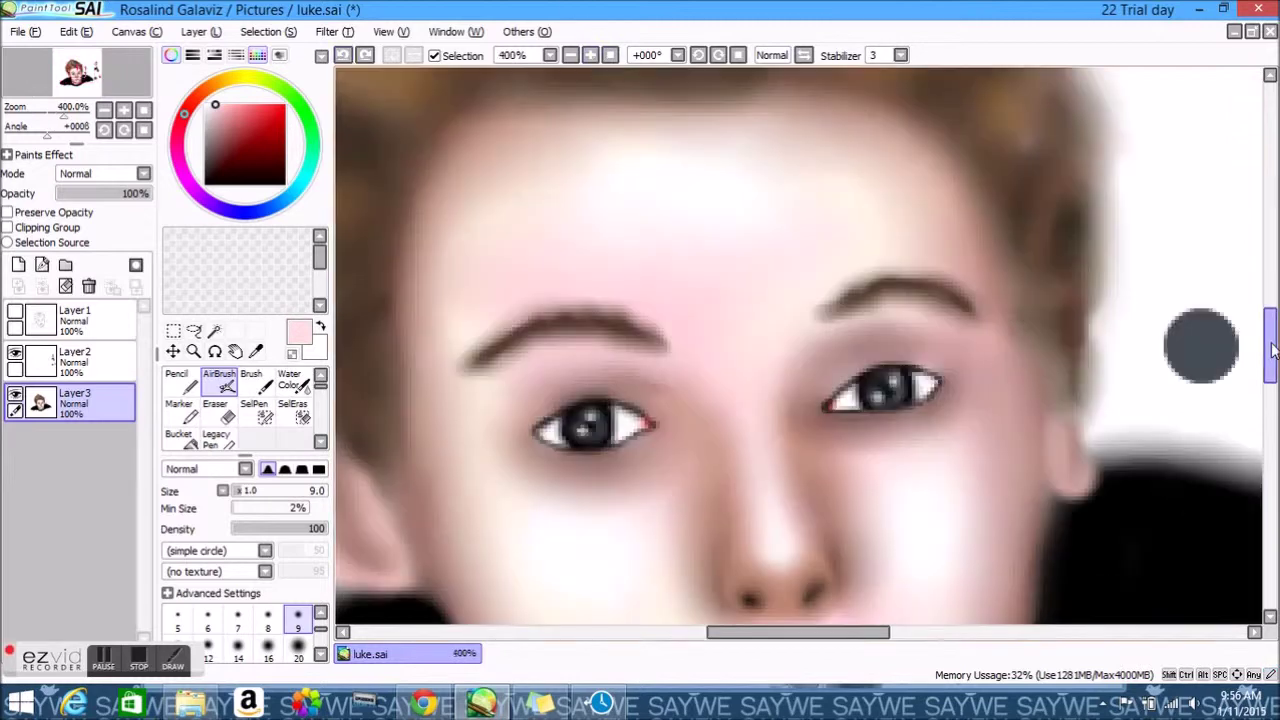
drag(1272, 348, 1272, 393)
key(bracketleft)
key(bracketleft)
key(bracketleft)
key(bracketleft)
key(bracketleft)
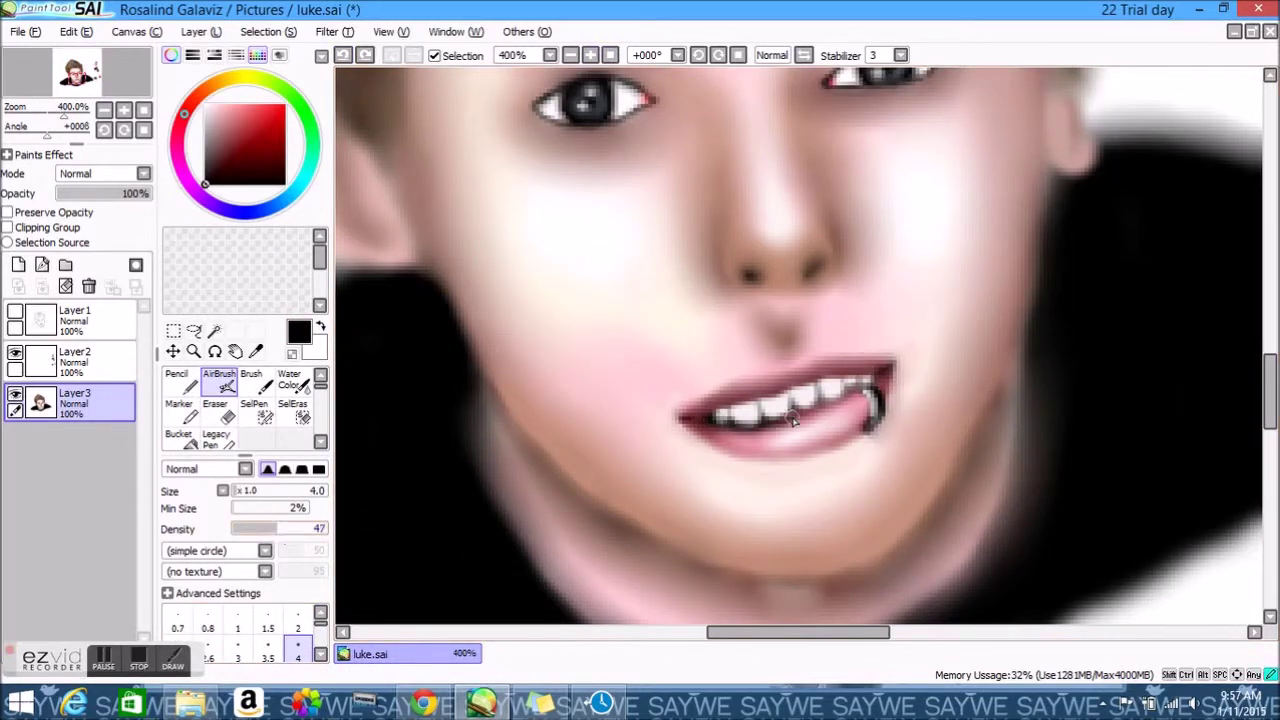
key(b)
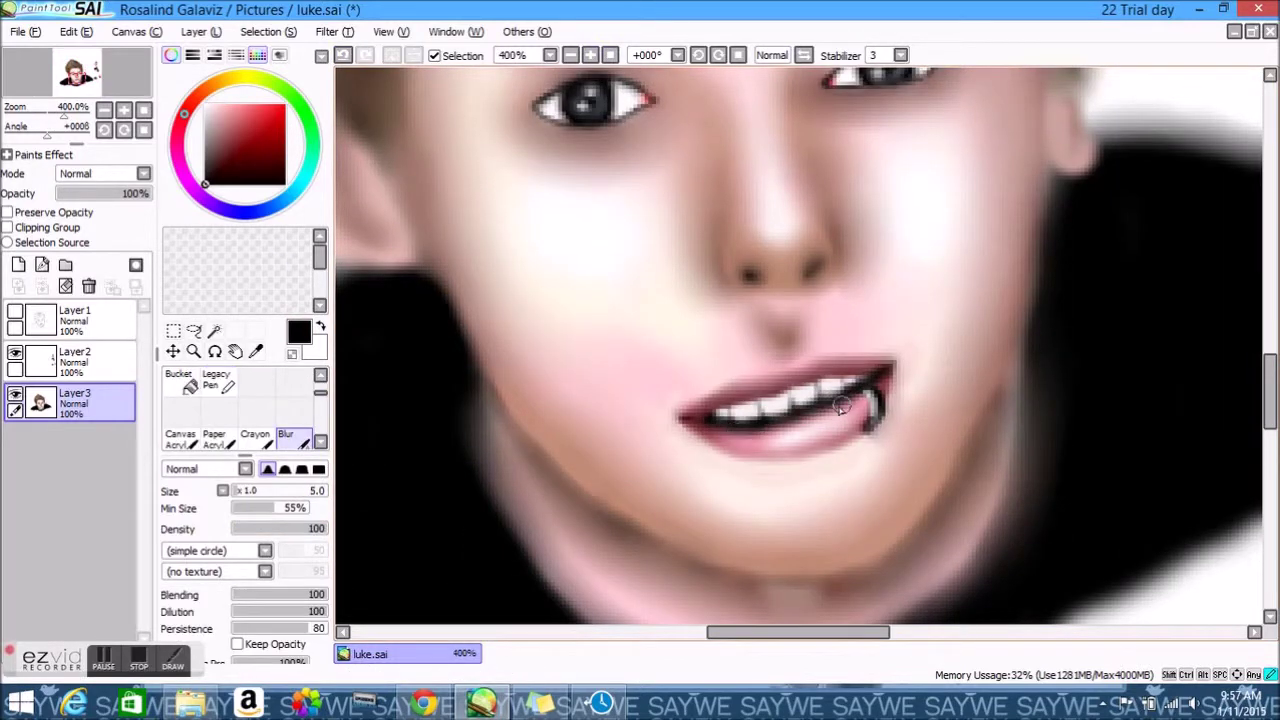
click(611, 57)
Soften the inner end of the eyebrow with the Blur brush at size 5
key(ctrl+plus)
key(ctrl+plus)
key(ctrl+plus)
key(ctrl+plus)
key(ctrl+plus)
key(ctrl+plus)
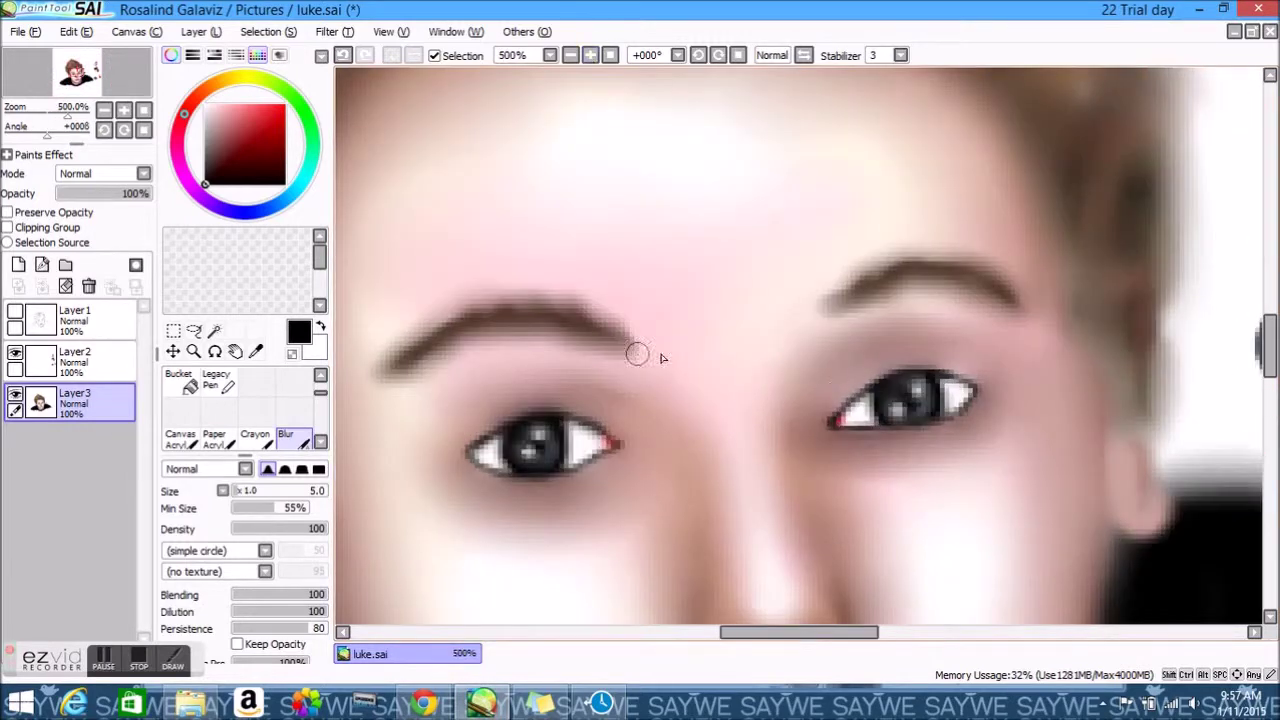
scroll(228, 385, up, 3)
scroll(226, 383, up, 1)
Try to touch up the upper eyelids with the AirBrush and Eraser at size 4, and undo the strokes
click(220, 379)
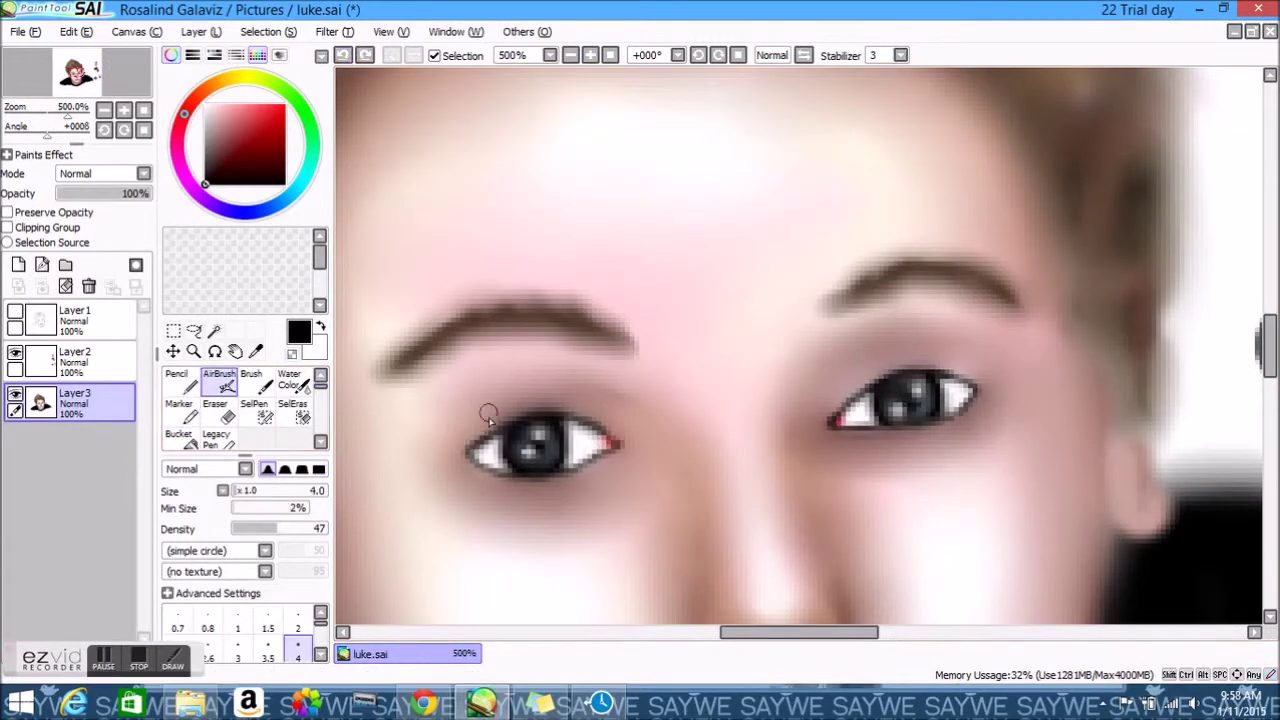
click(343, 55)
key(b)
click(611, 57)
key(ctrl+plus)
key(ctrl+plus)
key(ctrl+plus)
key(e)
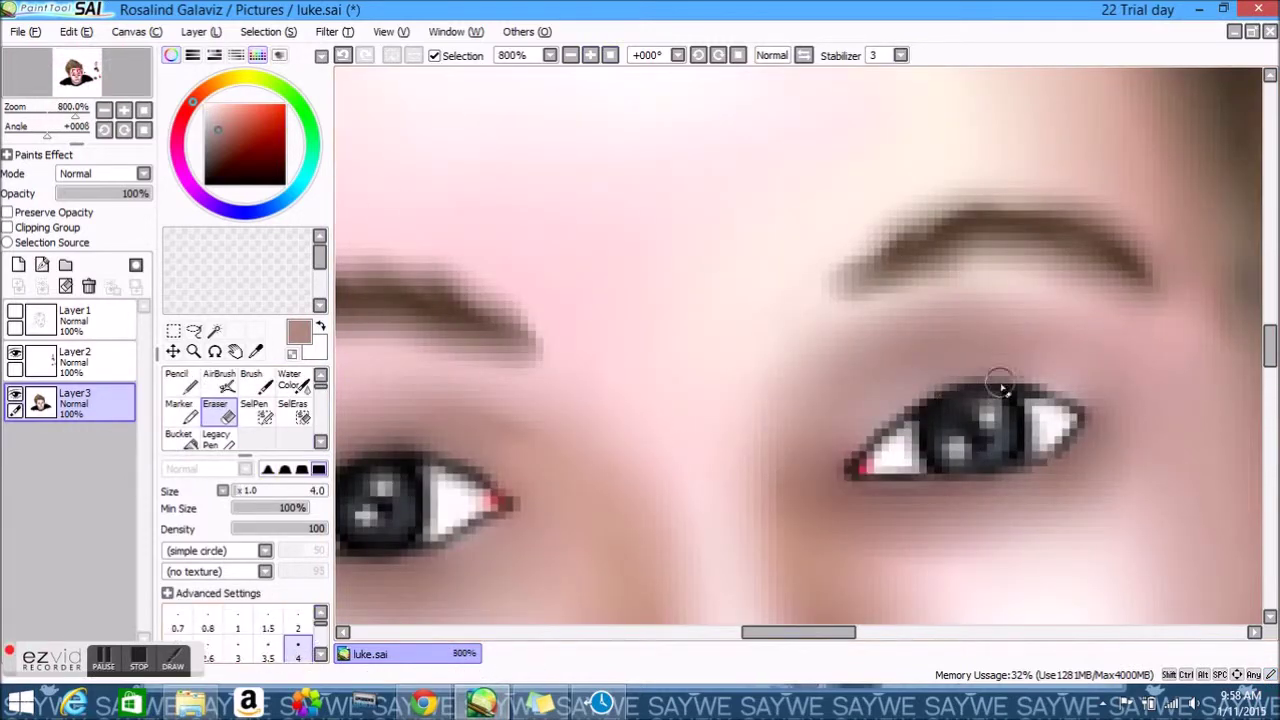
key(ctrl+z)
key(ctrl+minus)
key(ctrl+minus)
key(ctrl+minus)
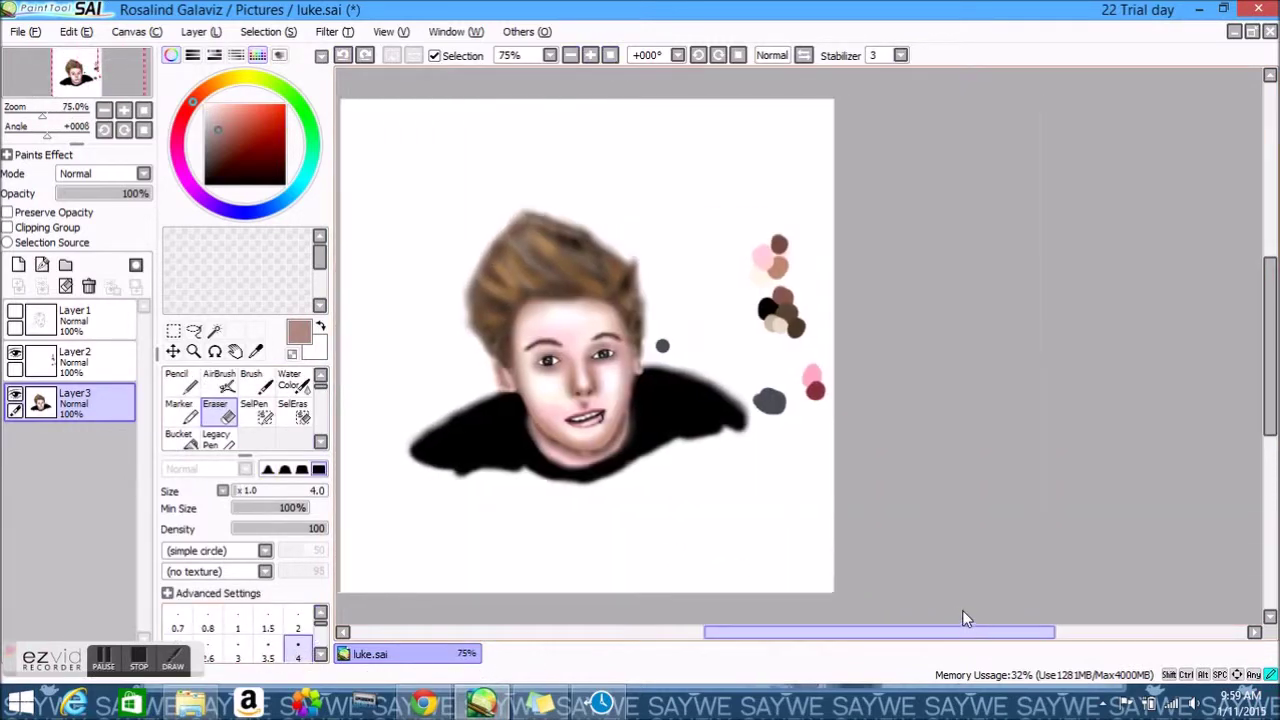
Merge Layer2 into Layer3 and erase the colour swatches beside the portrait with the Eraser at size 500
drag(62, 375, 88, 286)
scroll(240, 630, down, 10)
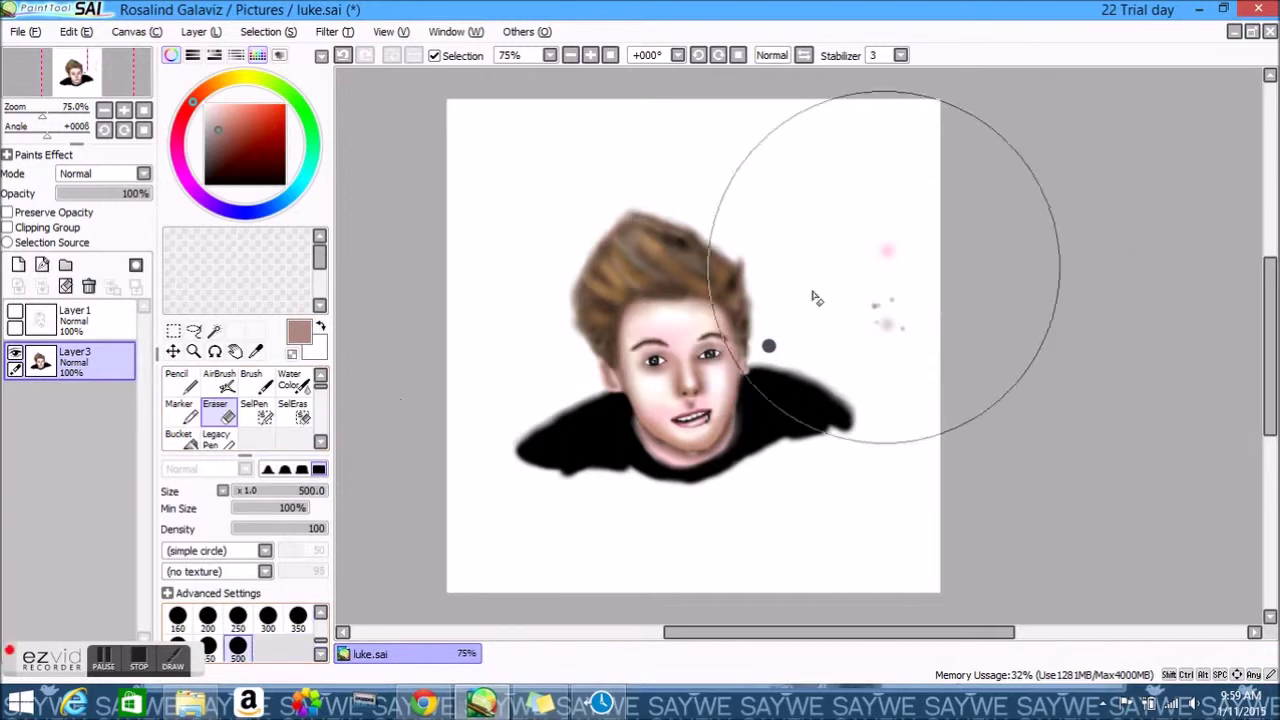
click(298, 617)
Add a layer beneath the portrait and paint a broad cyan stroke behind the hair with the Pencil at size 120
click(18, 264)
click(299, 183)
click(285, 105)
click(176, 380)
scroll(318, 640, down, 2)
click(298, 617)
drag(508, 114, 840, 580)
key(ctrl+z)
drag(600, 230, 530, 420)
key(ctrl+z)
drag(770, 195, 540, 330)
Paint bright green strokes beside the cyan one and behind the shoulder, plus a red stroke beside the cheek
click(318, 126)
drag(880, 185, 800, 260)
drag(585, 365, 565, 470)
click(195, 95)
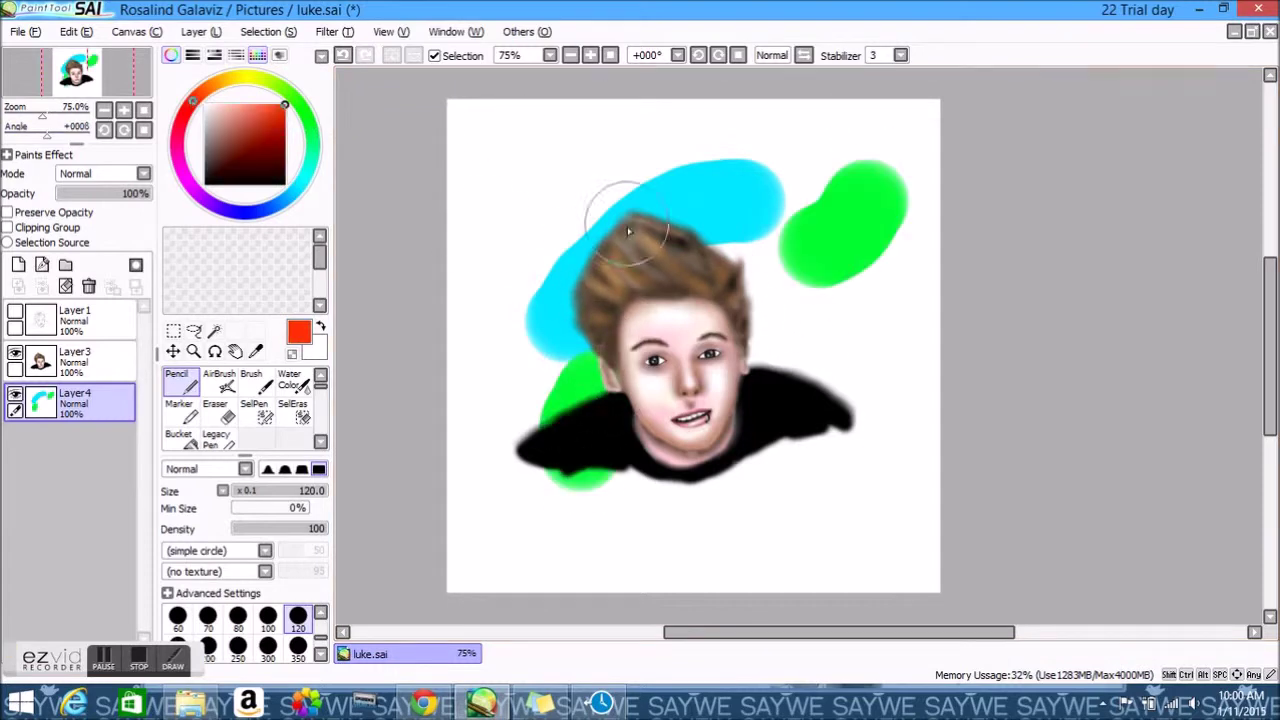
drag(760, 300, 805, 345)
Paint yellow, blue-violet and magenta strokes fanning out behind the hair
click(240, 77)
drag(622, 218, 600, 190)
click(245, 213)
drag(680, 205, 800, 210)
click(185, 180)
drag(500, 286, 520, 190)
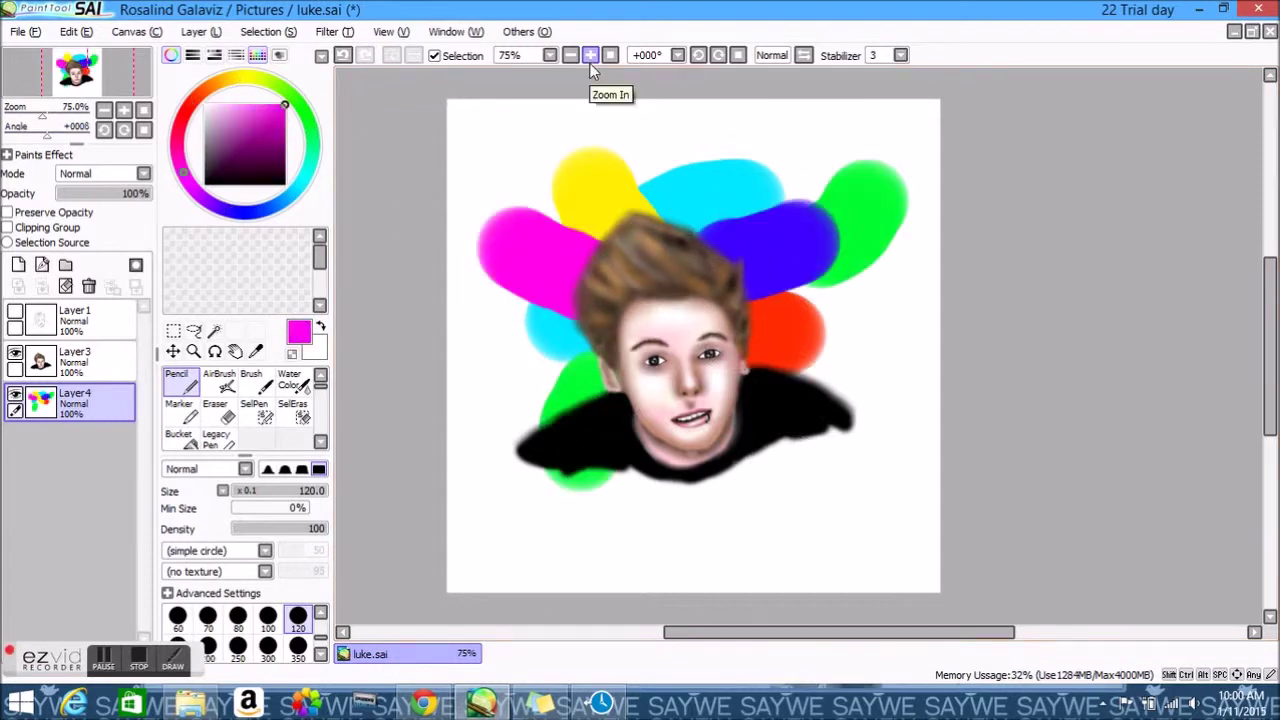
Add a lime-green dot over the edge of the red background stroke with the Pencil at size 120
click(590, 55)
click(296, 100)
click(862, 260)
click(570, 55)
Paint a long vertical orange stroke beside the face and a diagonal blue-violet stroke behind the opposite shoulder
click(400, 157)
click(210, 140)
click(371, 114)
click(343, 55)
click(590, 55)
click(570, 55)
drag(535, 90, 495, 470)
click(228, 210)
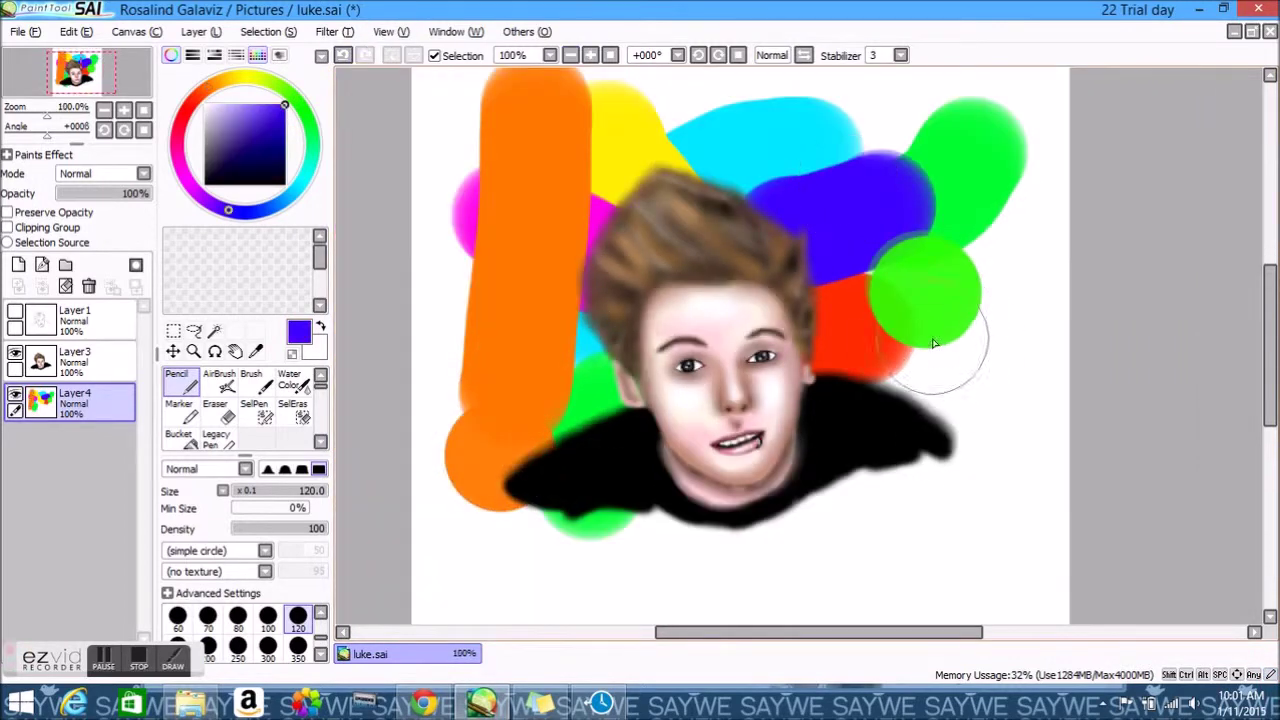
drag(1050, 225, 915, 450)
Handwrite "Luke Hemmings" in white on the orange stroke with the Pencil at size 4
scroll(300, 650, up, 5)
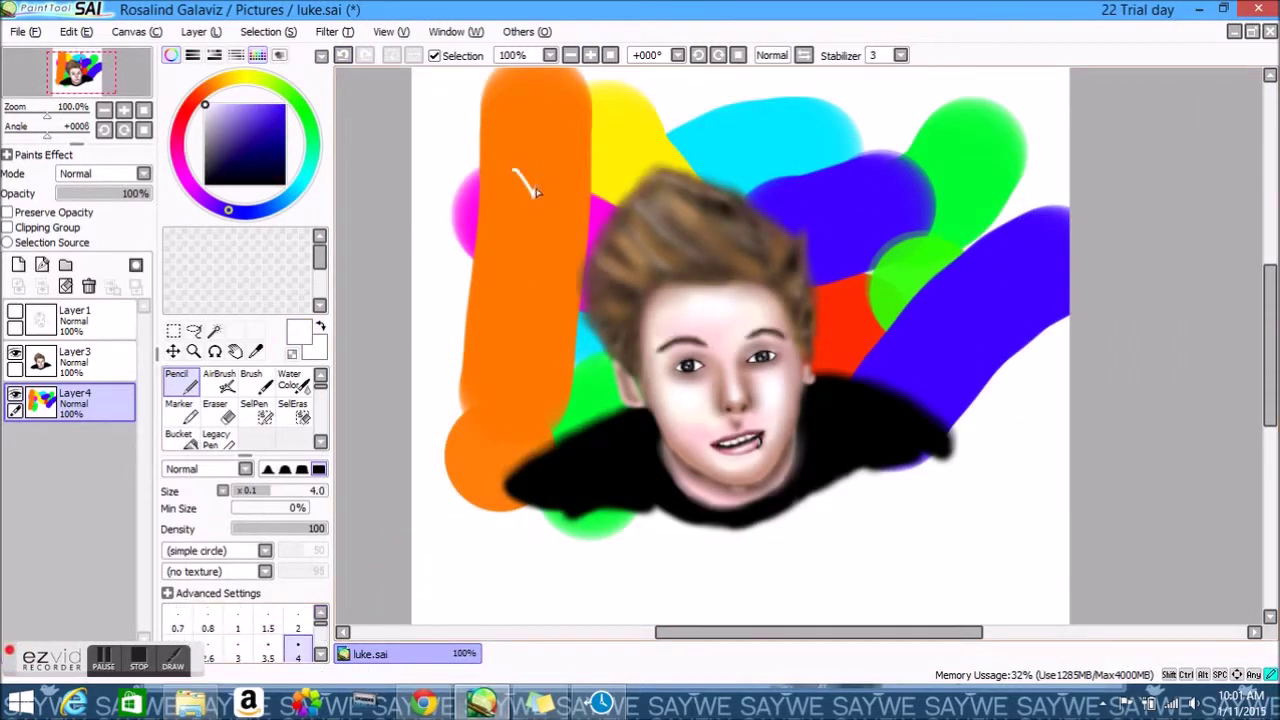
click(590, 55)
mouse_move(448, 326)
mouse_down()
mouse_move(495, 321)
mouse_move(504, 294)
mouse_move(524, 312)
mouse_move(567, 276)
mouse_move(452, 297)
mouse_up()
scroll(1258, 316, down, 2)
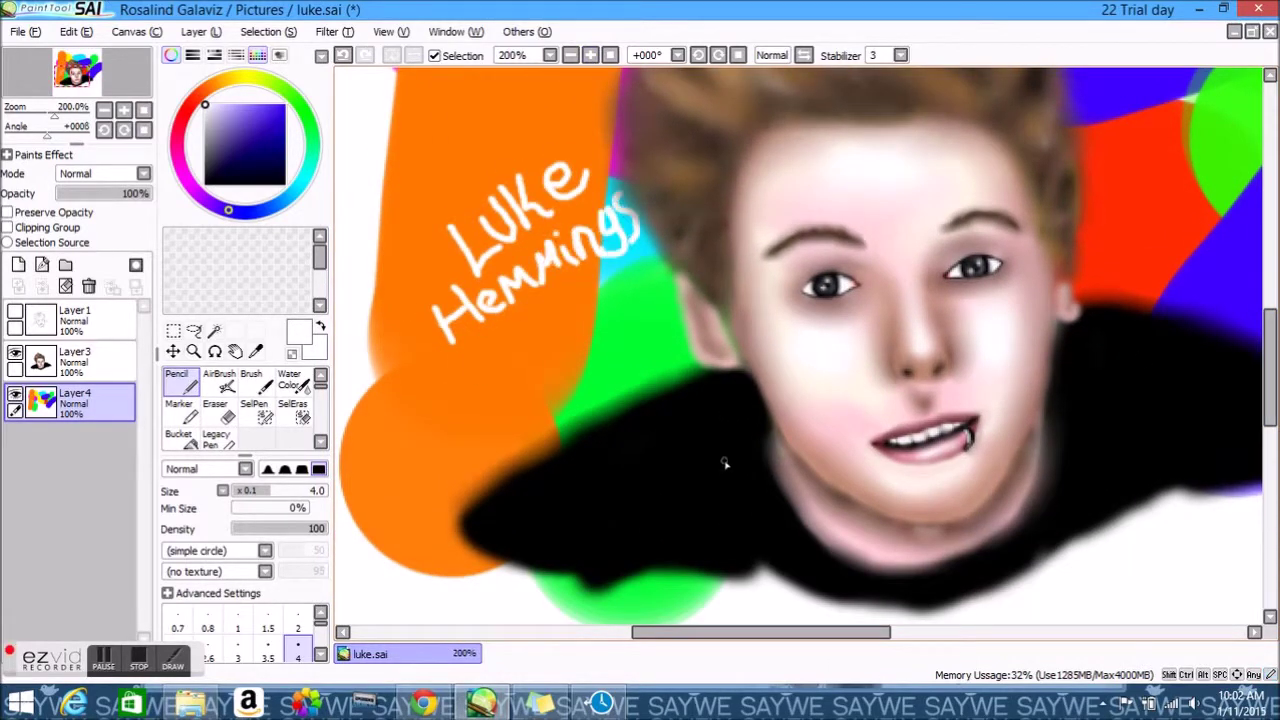
Sign the artist's name in small white lettering on the green stroke above the shoulder, and switch to the Eraser
scroll(760, 632, up, 3)
drag(760, 632, 700, 632)
drag(527, 455, 745, 430)
scroll(722, 310, down, 6)
key(e)
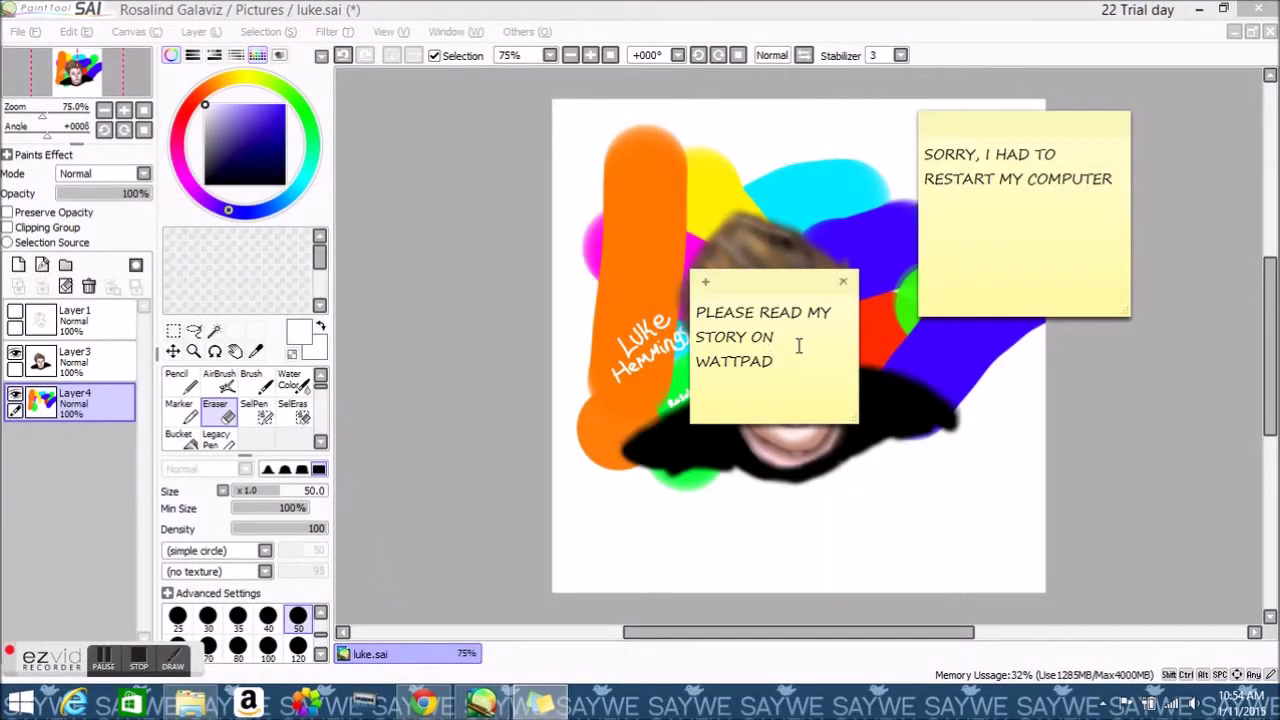
Highlight the sticky note's whole text and bring up the Wattpad My Works page in Chrome with the notes in front
key(ctrl+a)
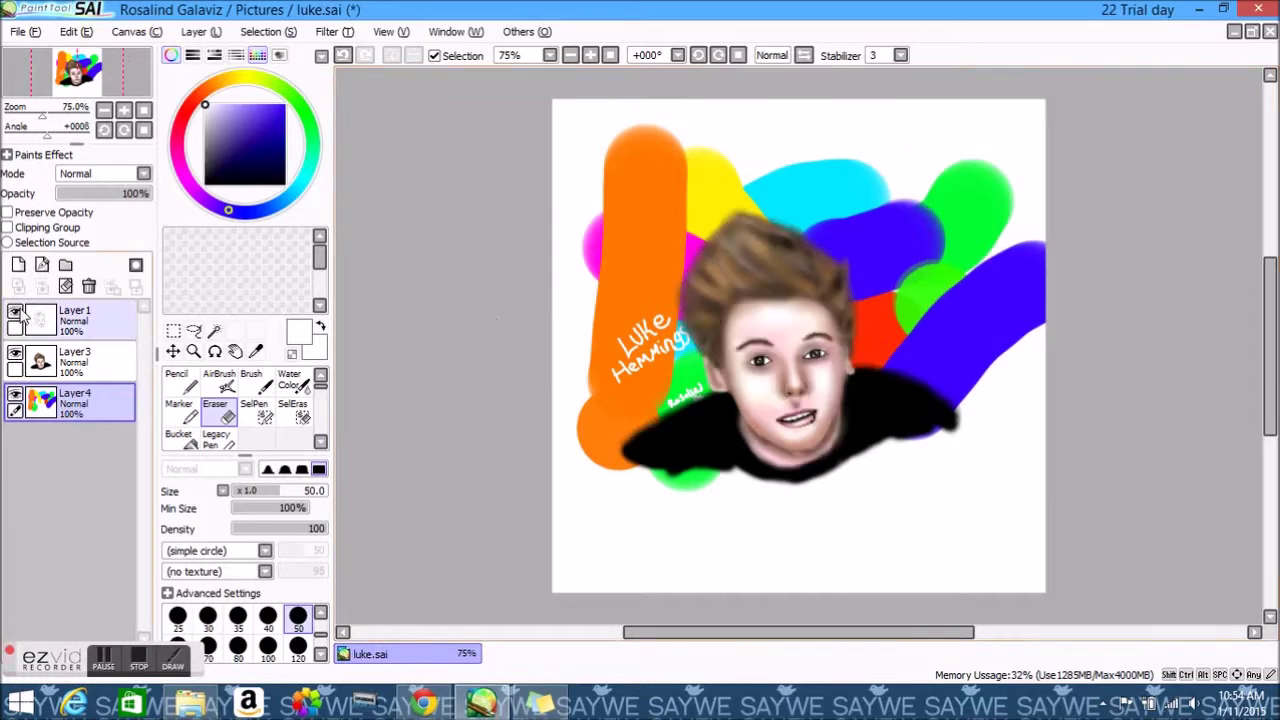
click(424, 704)
click(553, 706)
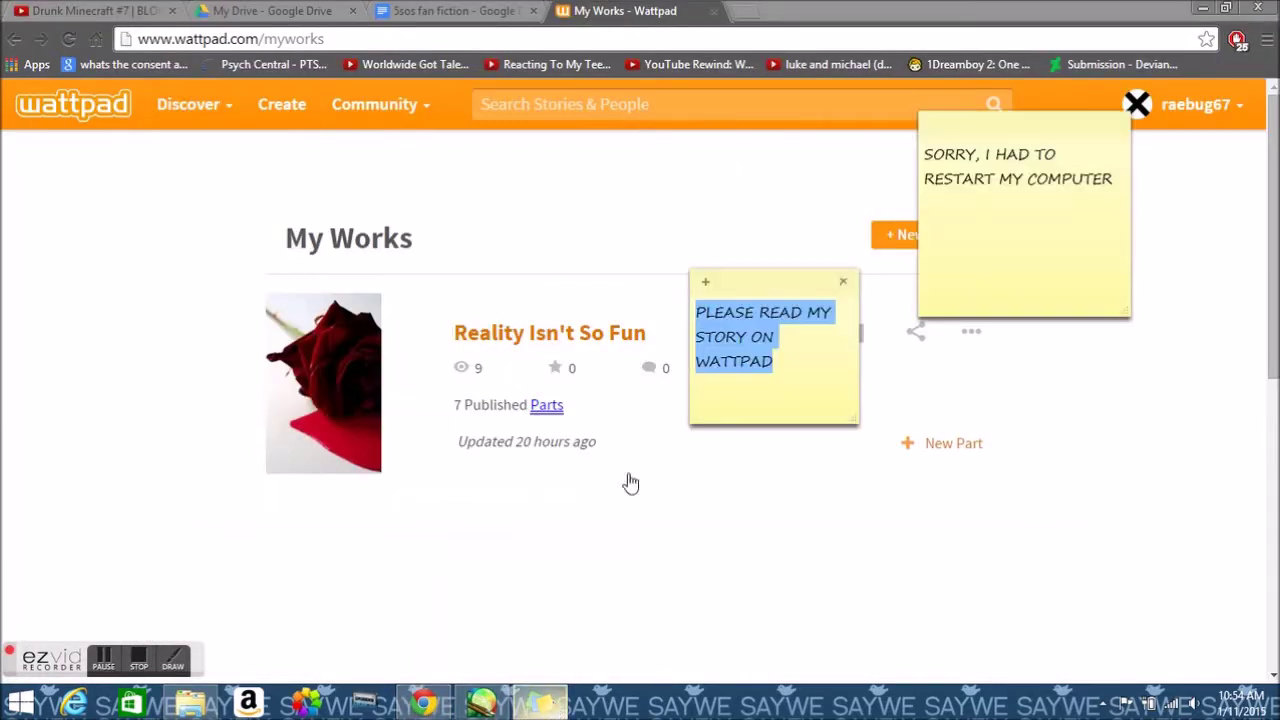
Move the sticky note away from the story listing, append "its 5sos fic" and highlight the added words
drag(800, 283, 866, 229)
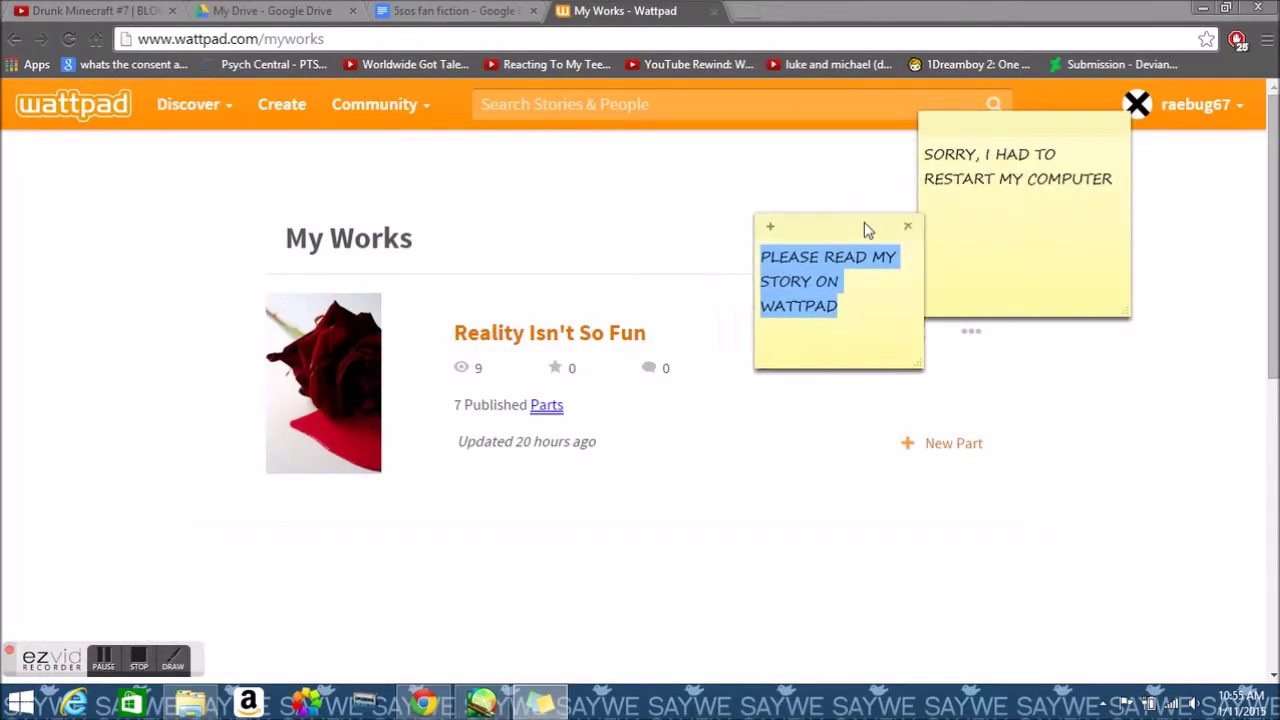
click(866, 304)
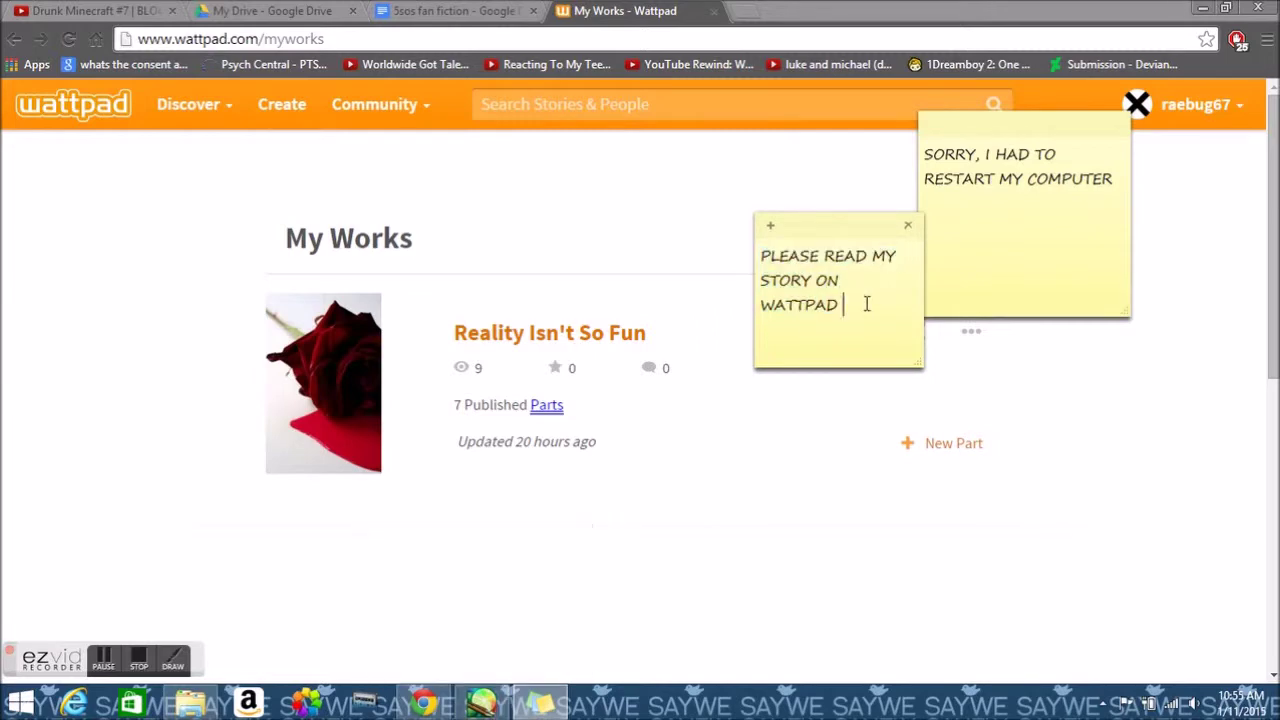
drag(874, 340, 805, 293)
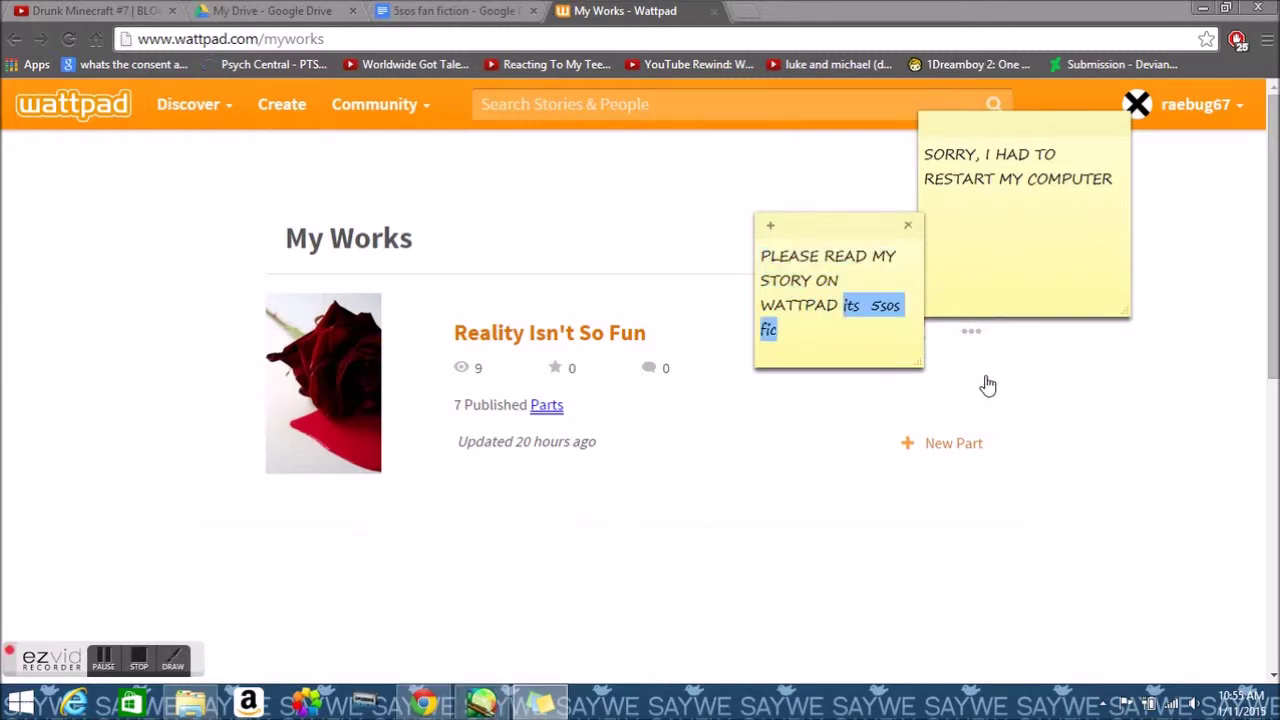
Go to the 5sos fan fiction document in Google Docs and highlight its underlined closing paragraph for reading
click(988, 385)
key(ctrl+3)
drag(608, 396, 339, 312)
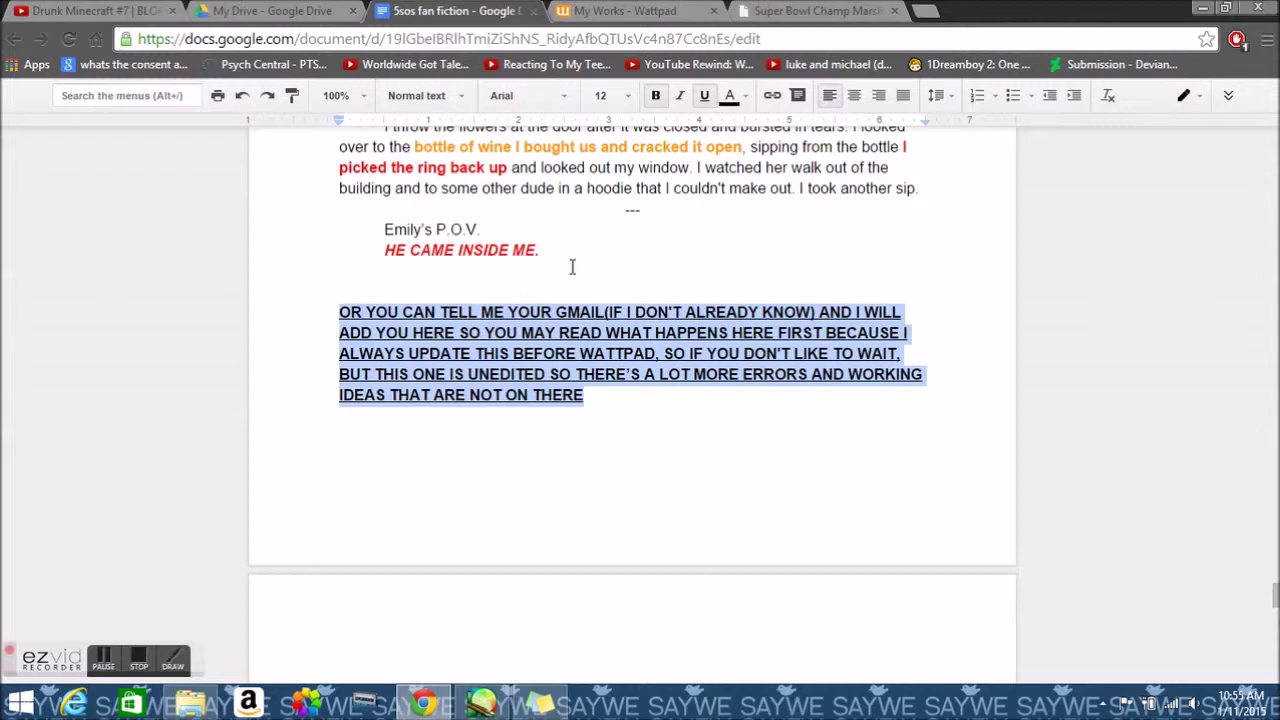
click(572, 266)
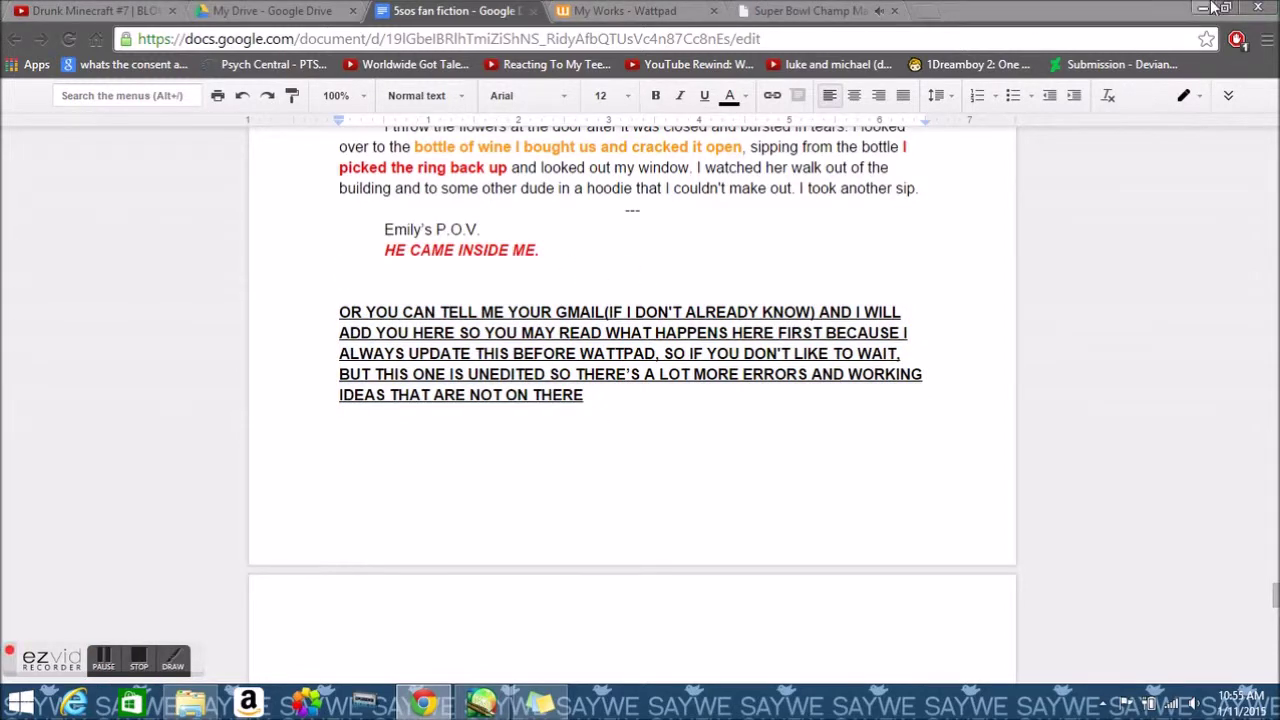
Return to PaintTool SAI and hide the Layer1 line art
click(1205, 8)
click(16, 318)
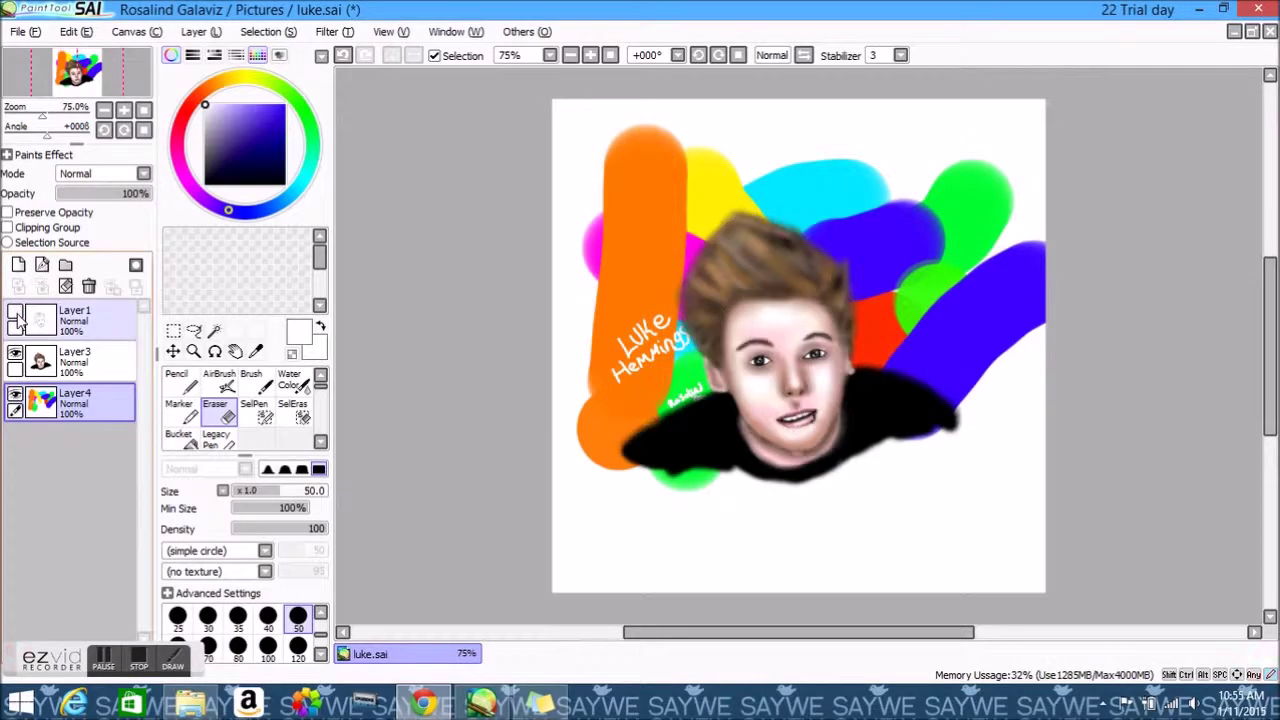